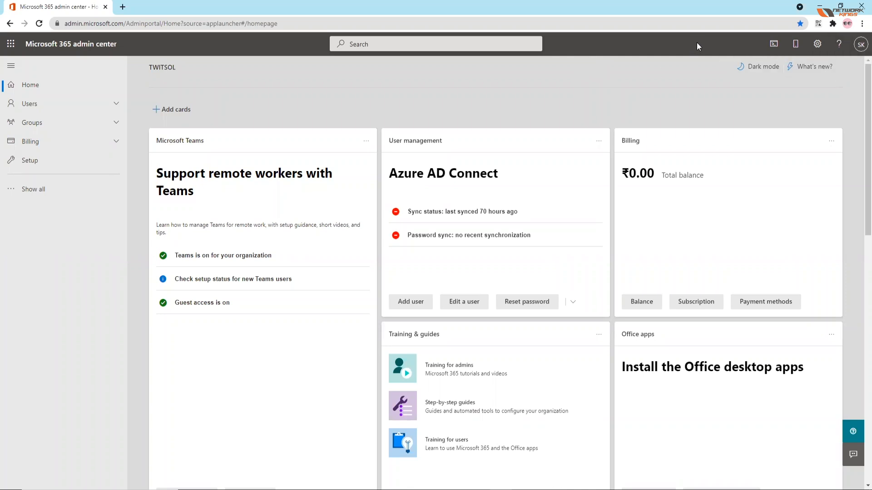
# Step: Expand the full admin center navigation and open portal.office.com in a new browser tab
pyautogui.click(12, 194)
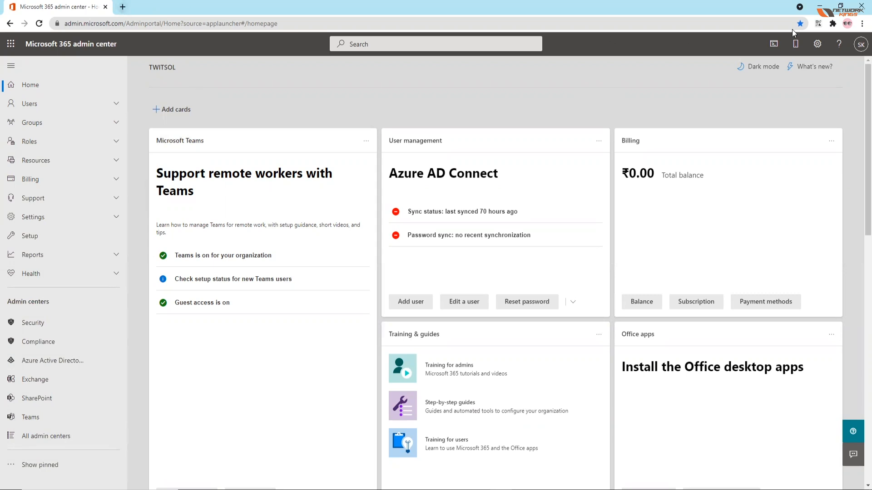
pyautogui.click(122, 7)
pyautogui.write('off')
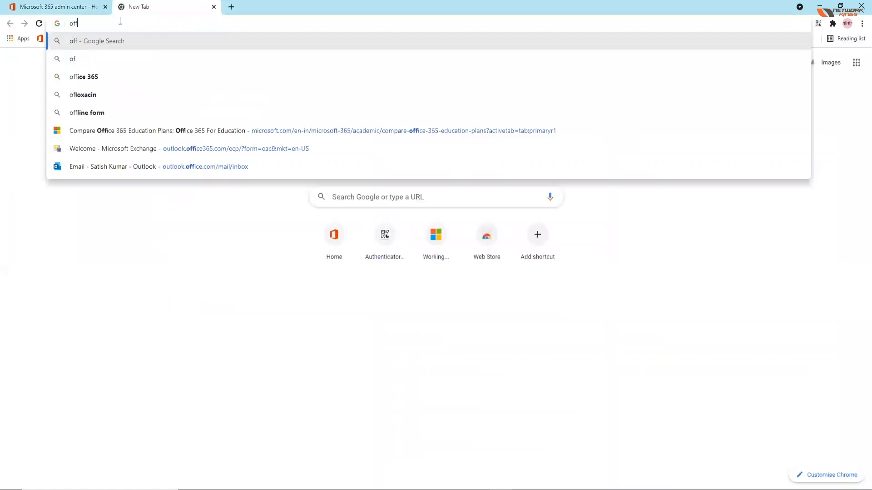
pyautogui.write('ice')
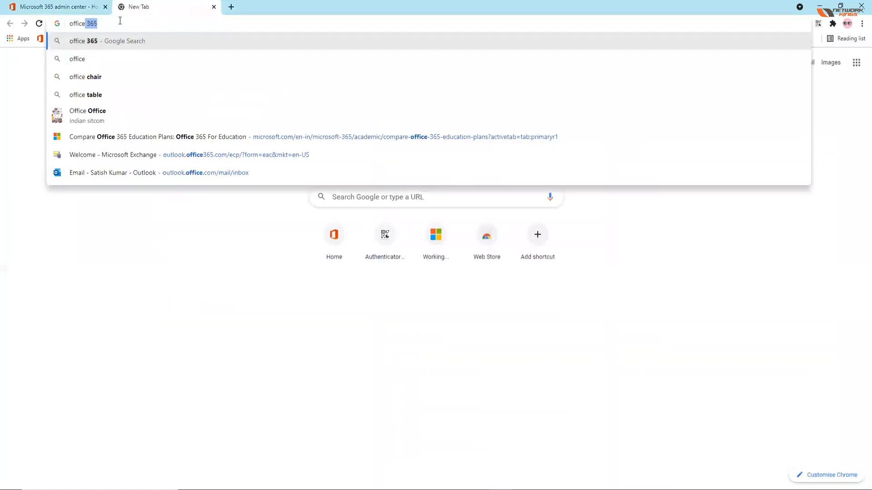
pyautogui.write('.')
pyautogui.press('BackSpace')
pyautogui.press('BackSpace')
pyautogui.press('BackSpace')
pyautogui.press('BackSpace')
pyautogui.press('BackSpace')
pyautogui.press('BackSpace')
pyautogui.press('BackSpace')
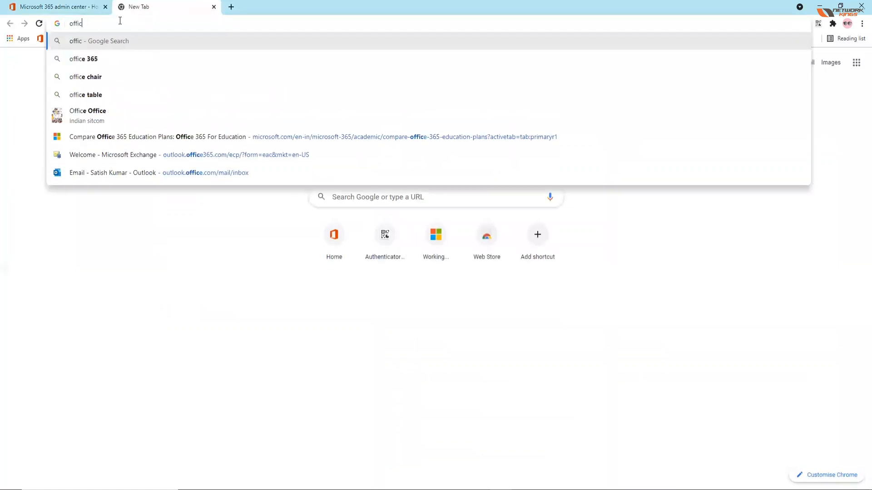
pyautogui.write('portal.offic')
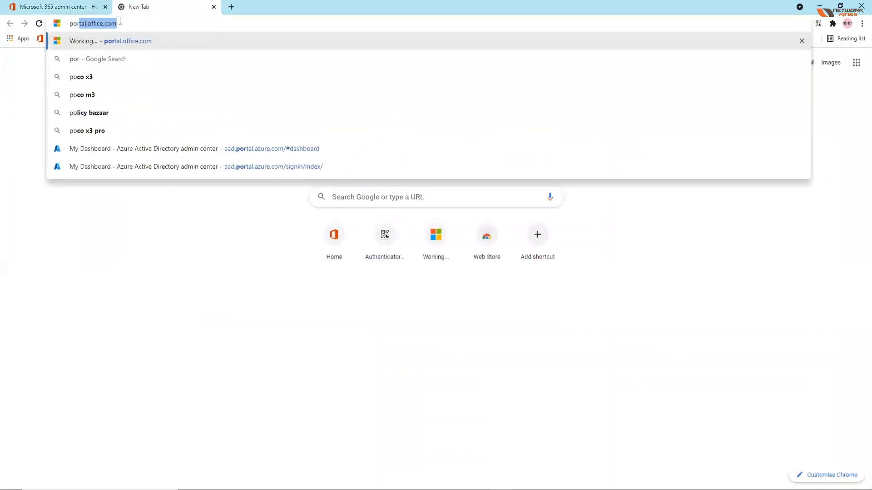
pyautogui.write('e.com')
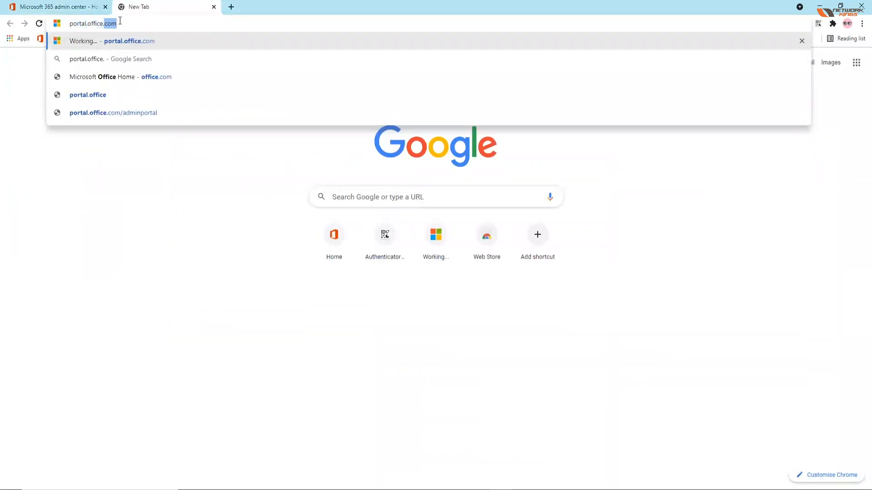
pyautogui.press('Return')
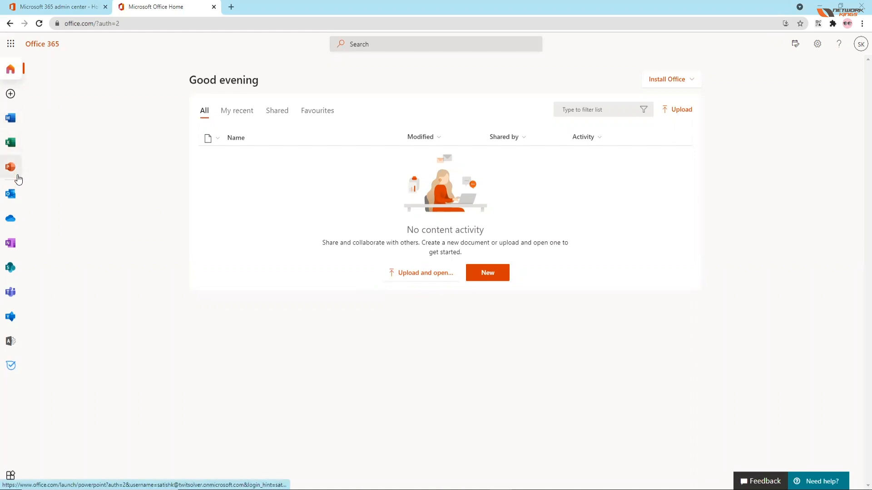
# Step: Open Outlook from the Office home page in a separate browser tab and dismiss the mobile app promotion
pyautogui.rightClick(12, 198)
pyautogui.click(45, 201)
pyautogui.click(248, 5)
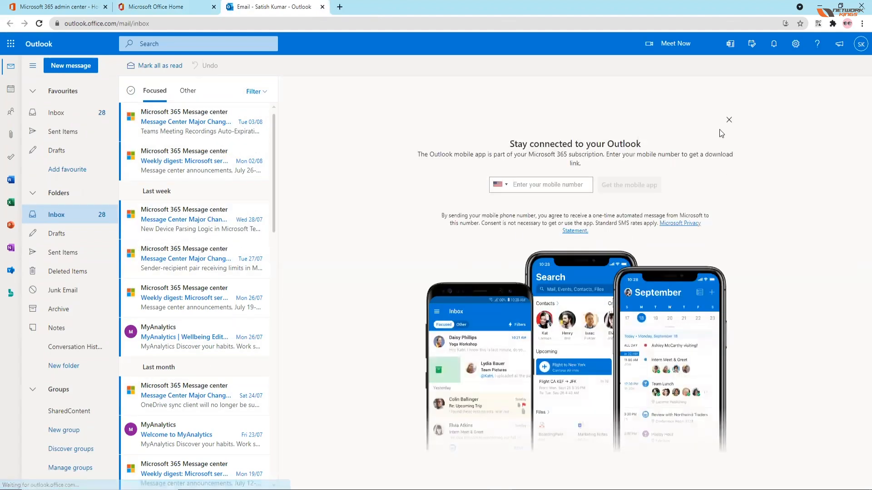
pyautogui.click(728, 120)
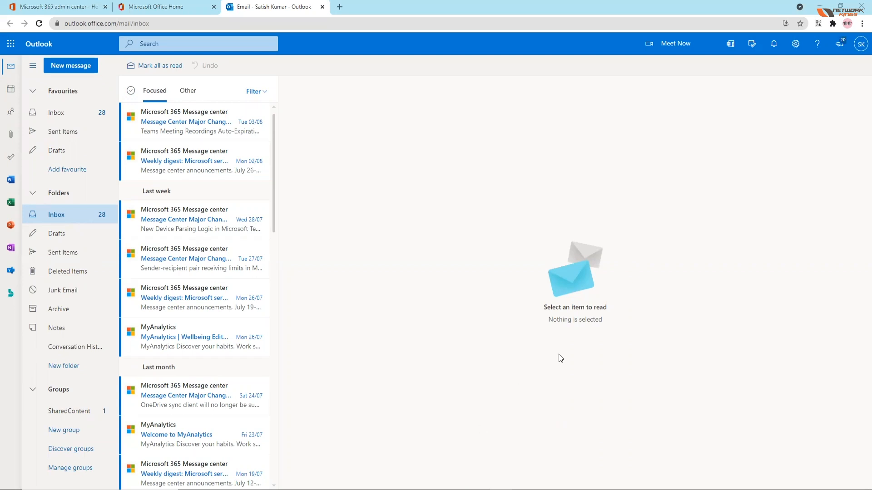
# Step: View the recent Microsoft 365 Message center emails in the inbox, including the weekly digest of service updates
pyautogui.click(185, 122)
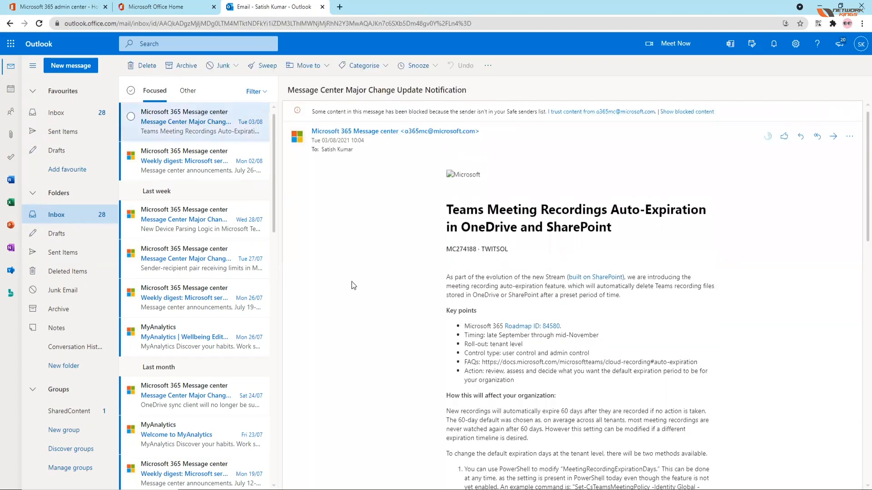
pyautogui.click(761, 167)
pyautogui.click(175, 168)
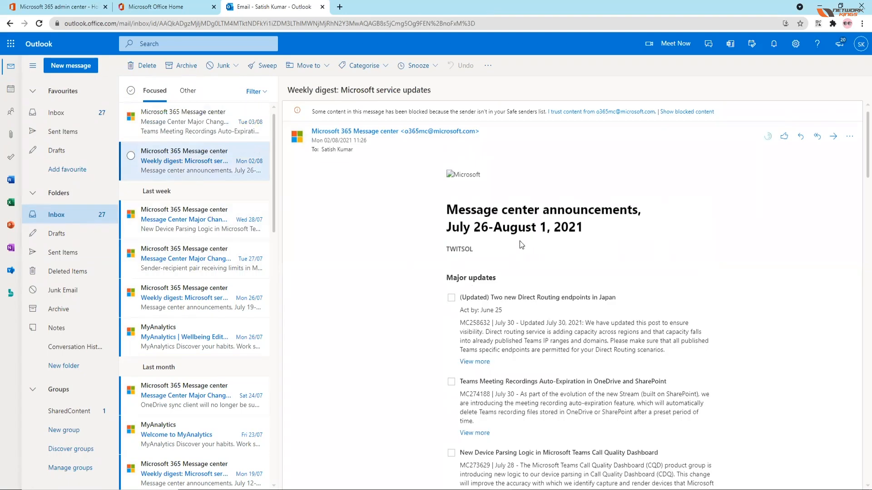
pyautogui.moveTo(448, 211); pyautogui.dragTo(473, 249)
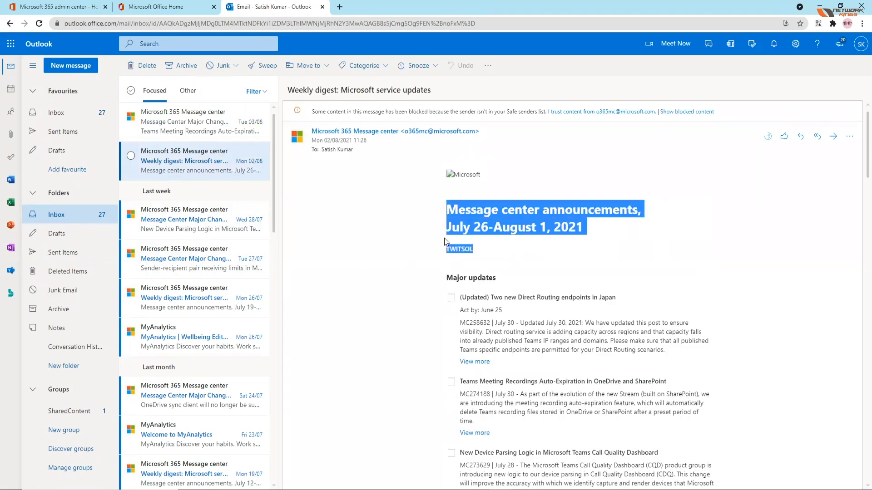
pyautogui.click(189, 226)
pyautogui.click(194, 138)
pyautogui.click(188, 171)
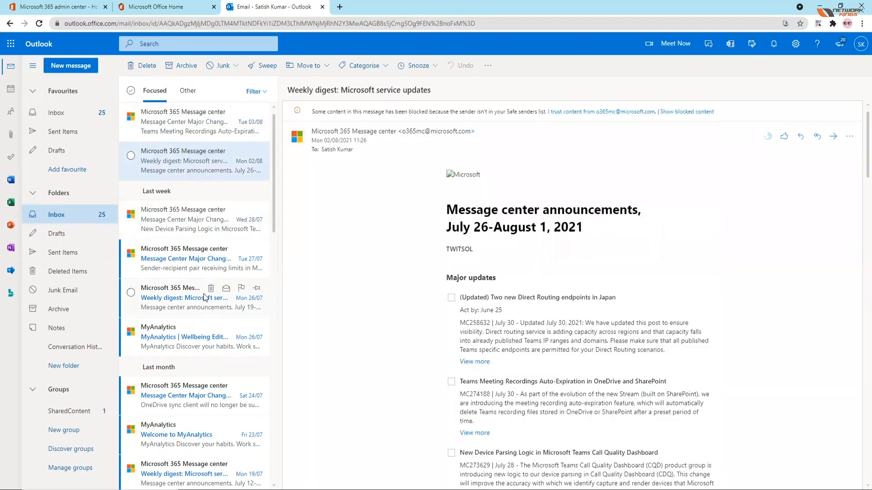
# Step: Check the mailbox's Groups section and the details of the signed-in account
pyautogui.click(32, 392)
pyautogui.click(32, 392)
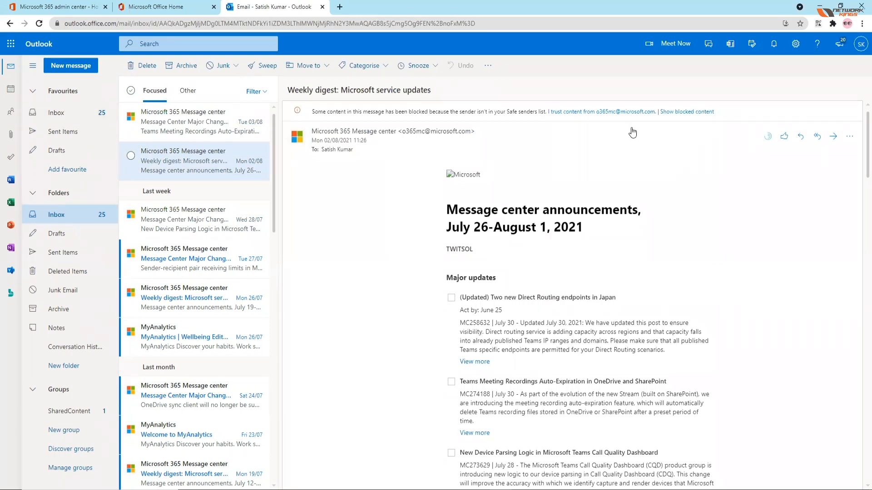
pyautogui.click(861, 44)
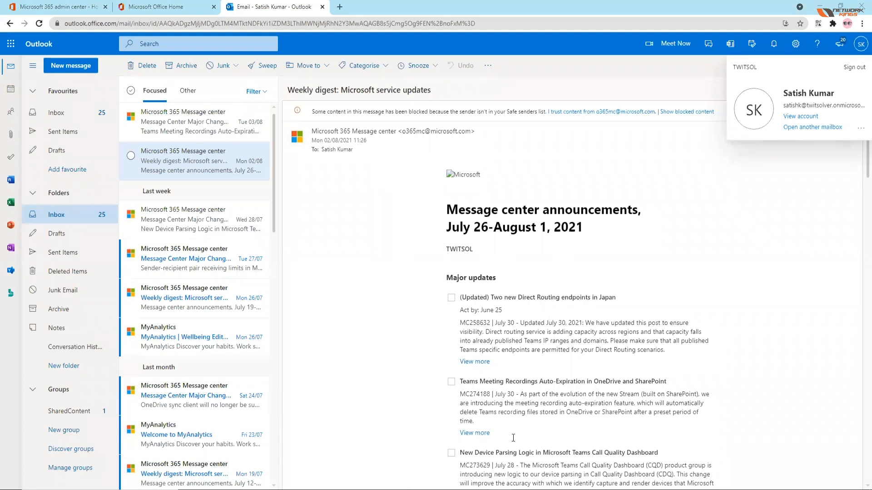
pyautogui.click(769, 189)
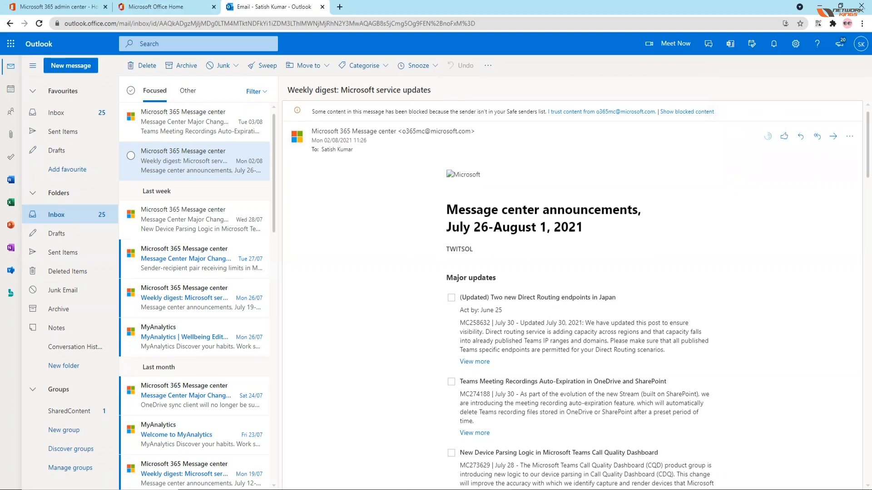
# Step: Switch to Notepad with a new blank document
pyautogui.press('super')
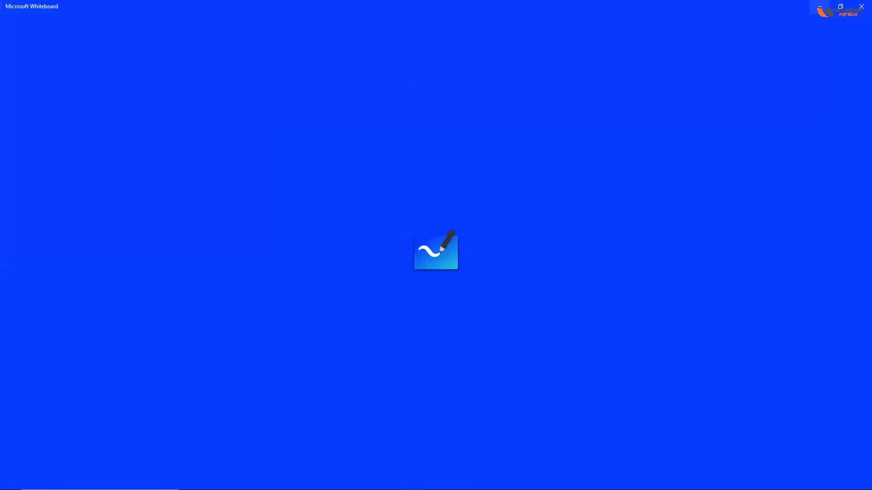
pyautogui.click(310, 489)
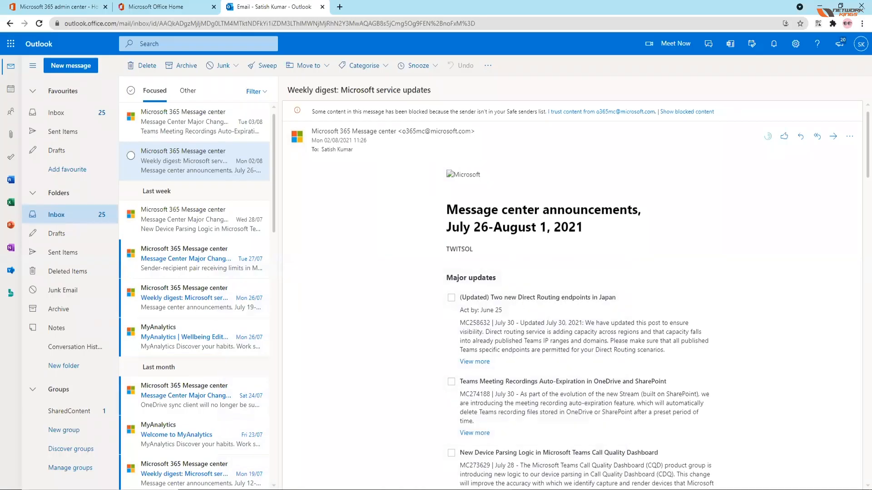
pyautogui.press('super')
pyautogui.write('note')
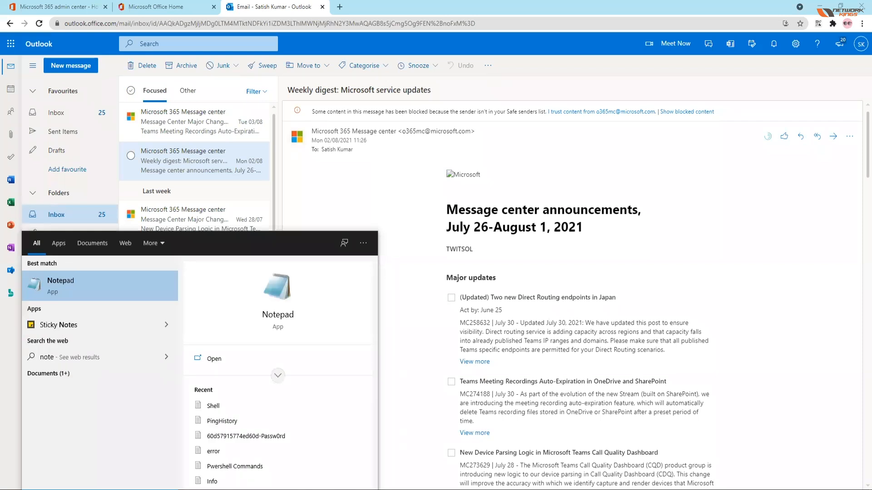
pyautogui.press('Return')
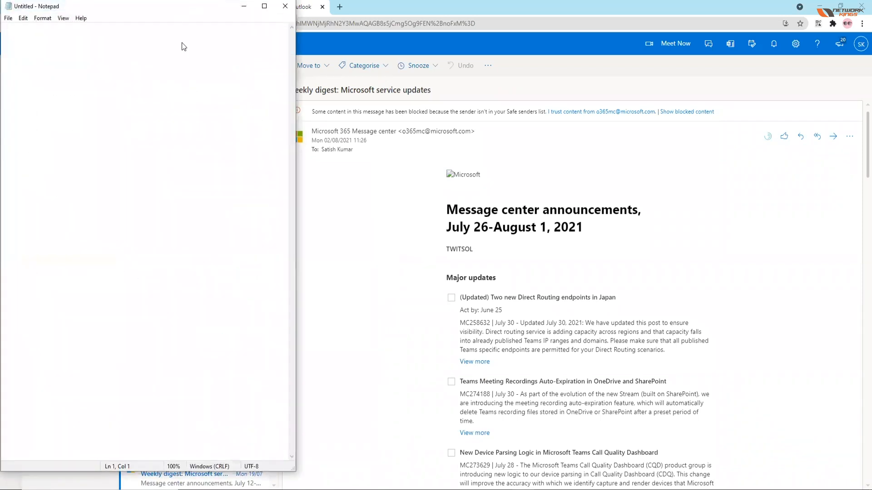
# Step: Write "Technical World IT Solutions" on the third line of the note, below two blank lines
pyautogui.press('Return')
pyautogui.press('Return')
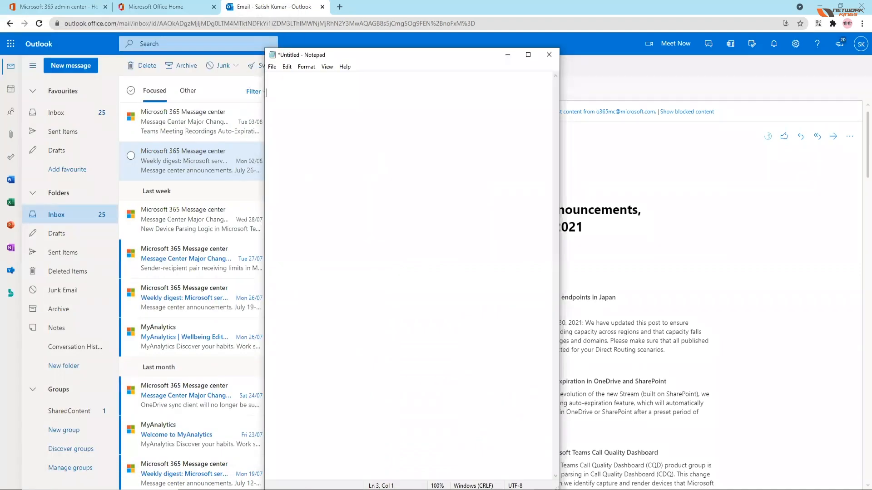
pyautogui.write('C')
pyautogui.press('BackSpace')
pyautogui.write('Technical World IT Solutions')
pyautogui.press('Return')
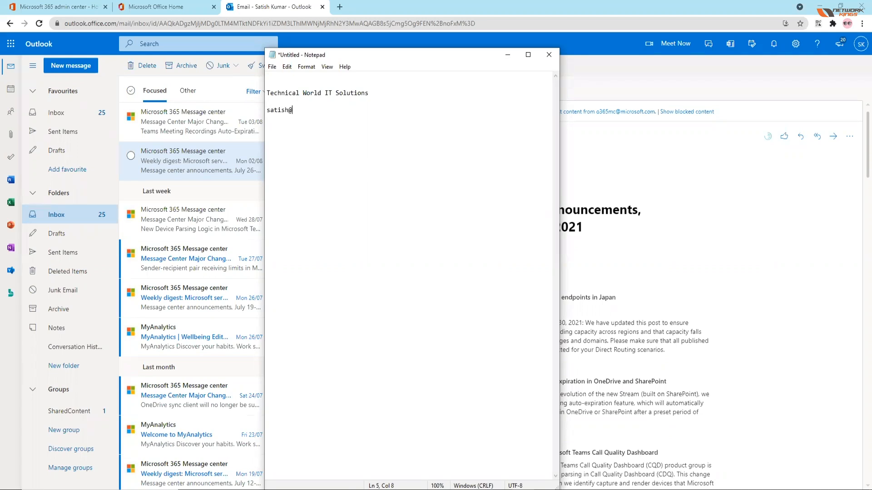
# Step: Add a sample company email address on the nwking.com domain below the company name, followed by a blank line
pyautogui.moveTo(334, 111); pyautogui.dragTo(292, 114)
pyautogui.click(335, 112)
pyautogui.press('Return')
pyautogui.press('Return')
# Step: Set the Notepad font size to 20
pyautogui.click(307, 68)
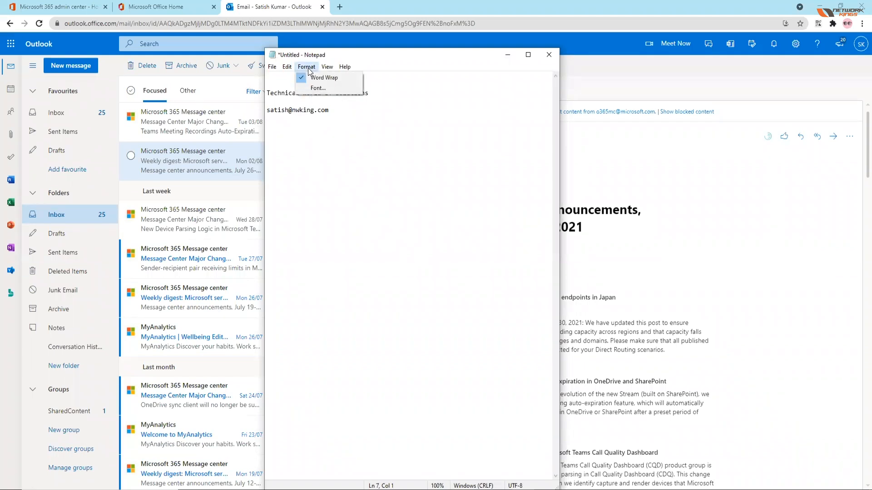
pyautogui.moveTo(289, 70)
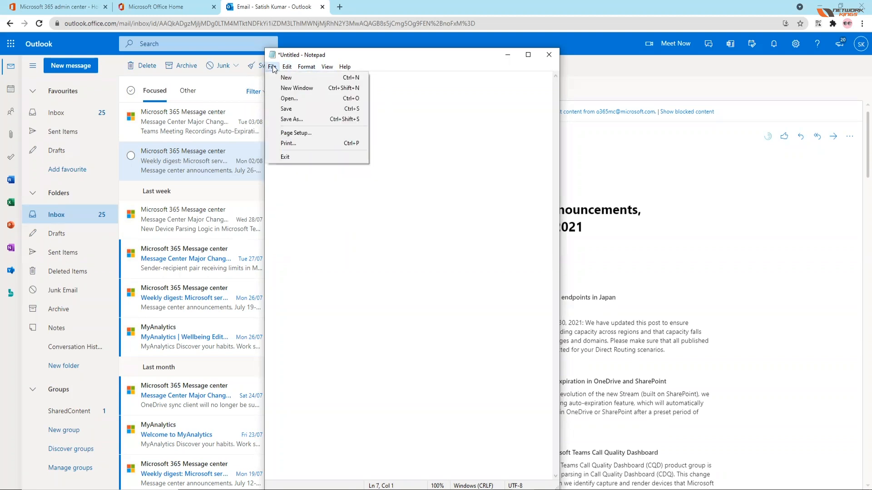
pyautogui.moveTo(331, 69)
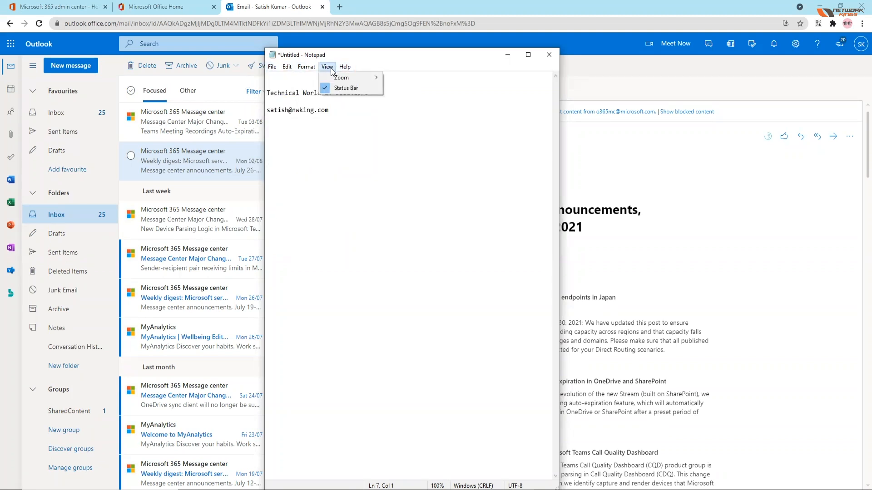
pyautogui.click(324, 91)
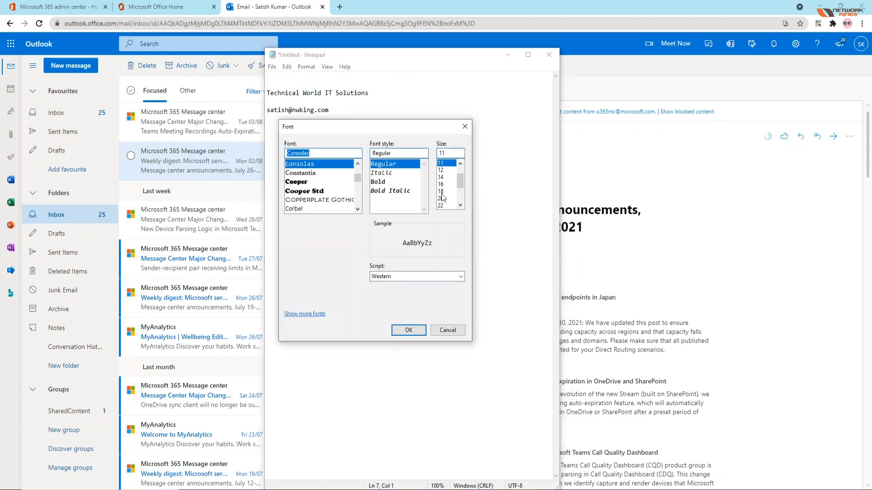
pyautogui.click(441, 198)
pyautogui.click(409, 330)
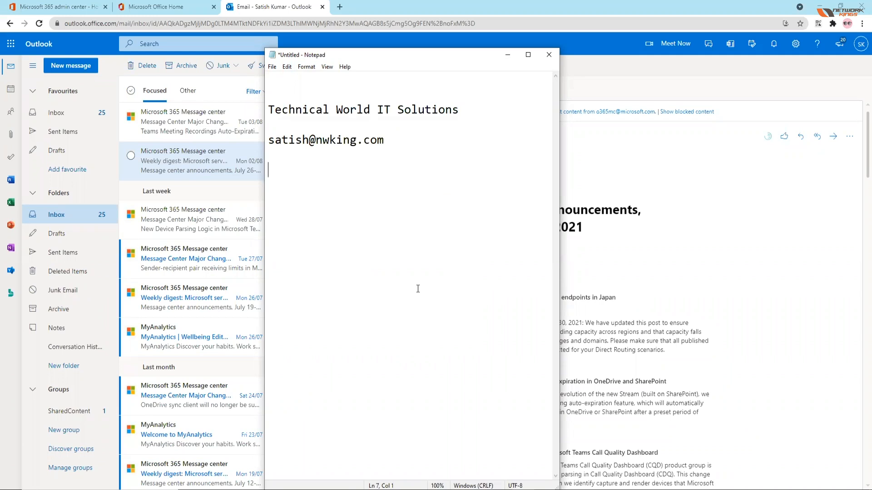
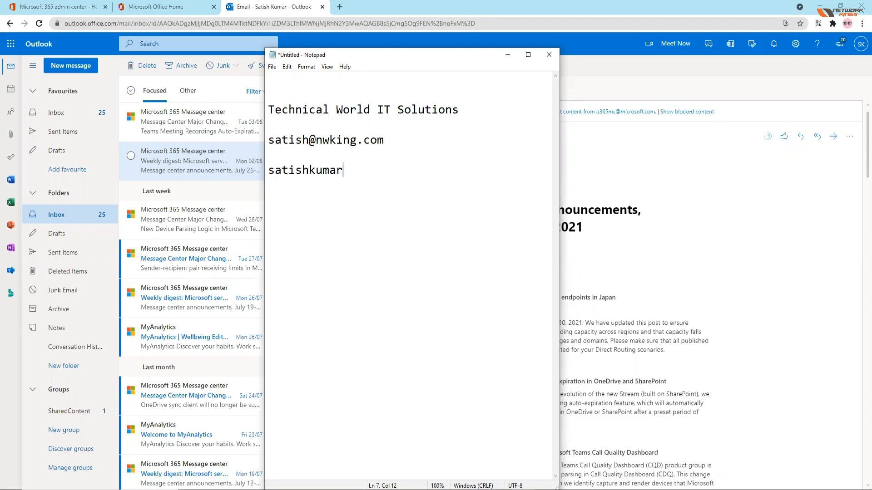
# Step: Add a sample personal email address on the gmail.com domain below the company address
pyautogui.press('Return')
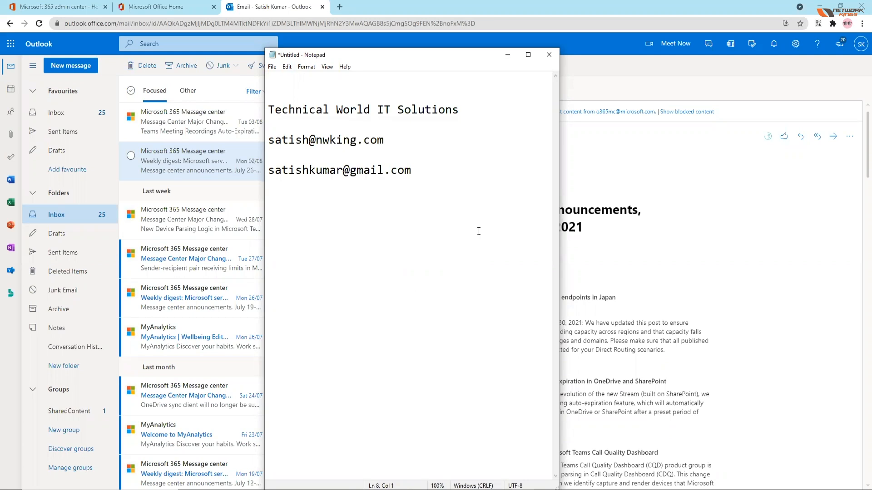
# Step: Highlight the domain parts of the Gmail and company email addresses to compare them
pyautogui.moveTo(414, 171); pyautogui.dragTo(350, 171)
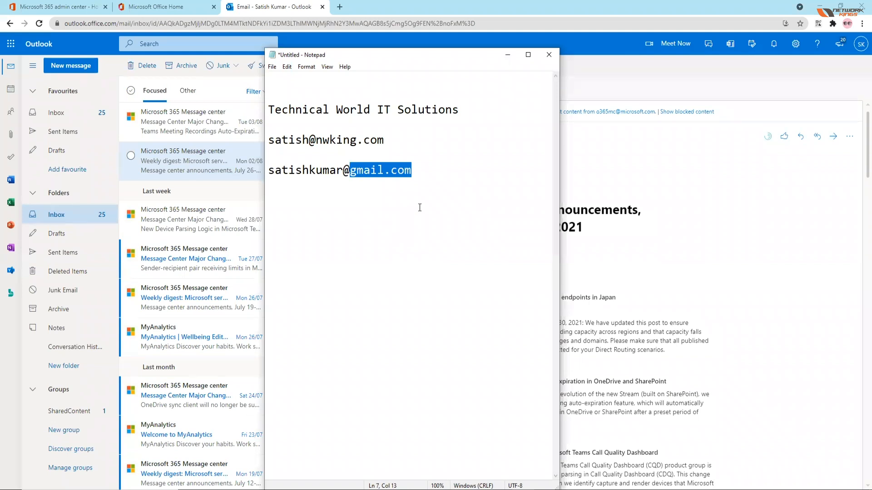
pyautogui.click(422, 185)
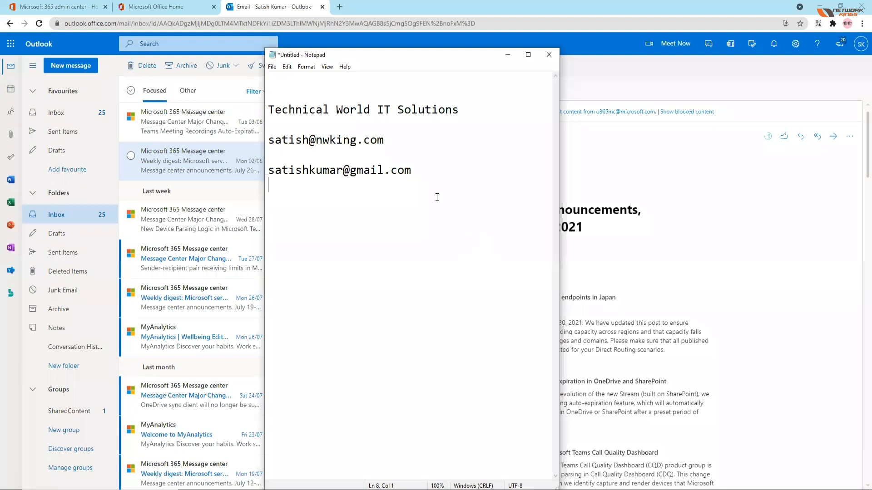
pyautogui.moveTo(385, 139); pyautogui.dragTo(318, 136)
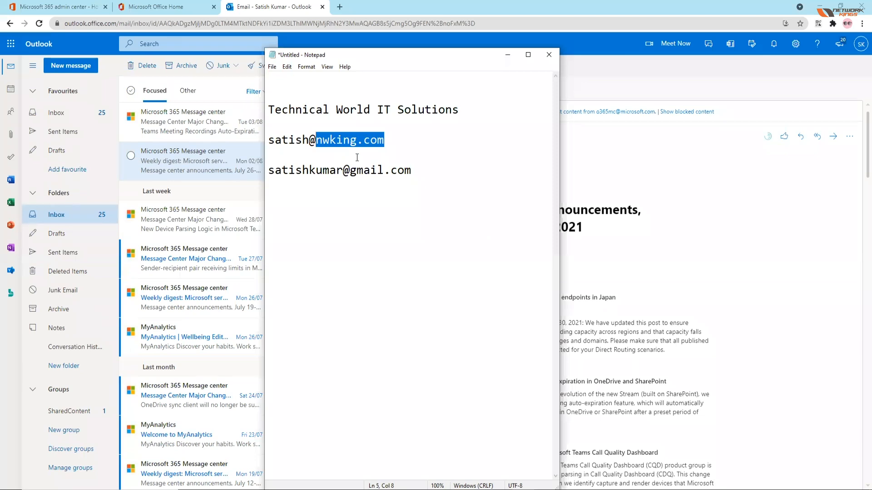
pyautogui.moveTo(392, 142); pyautogui.dragTo(268, 141)
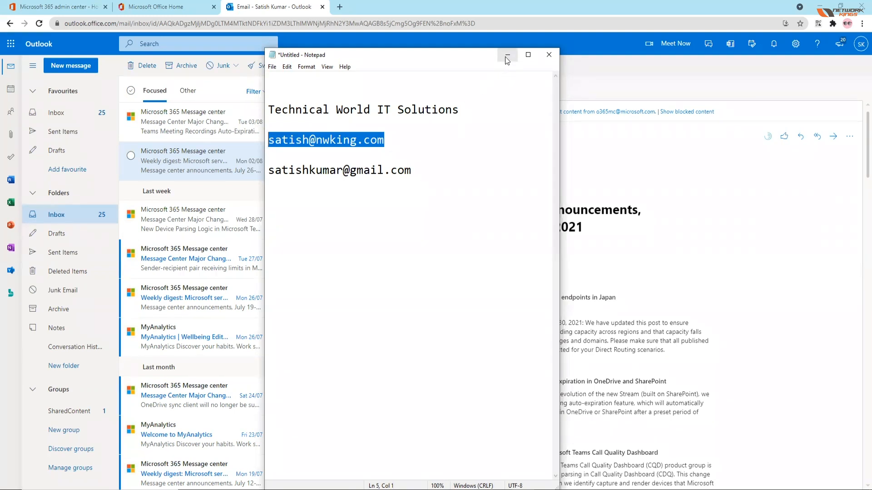
pyautogui.click(366, 151)
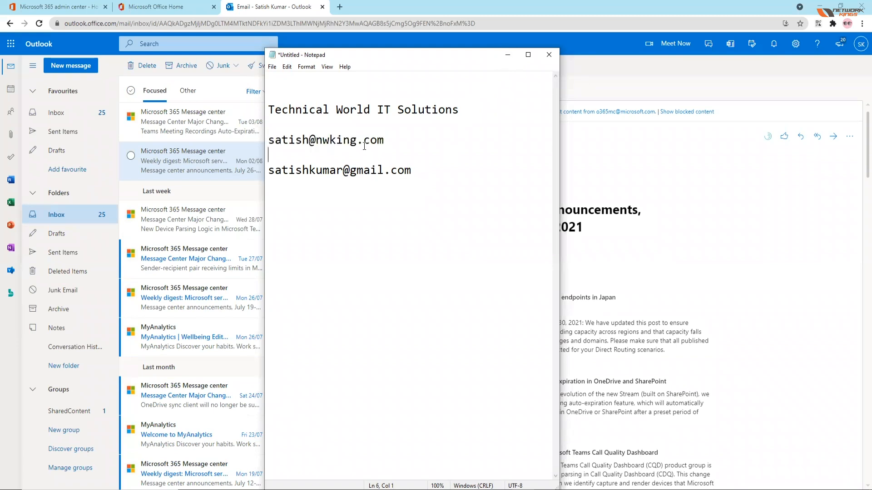
pyautogui.moveTo(384, 140); pyautogui.dragTo(310, 139)
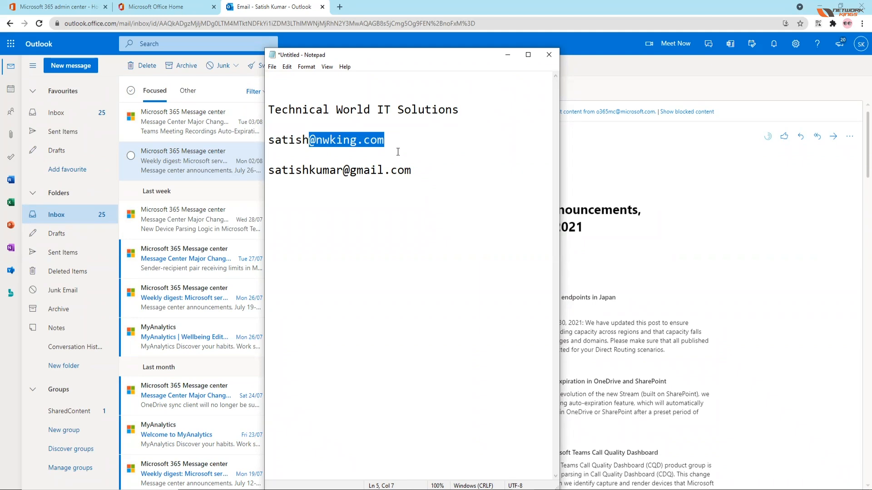
pyautogui.click(308, 140)
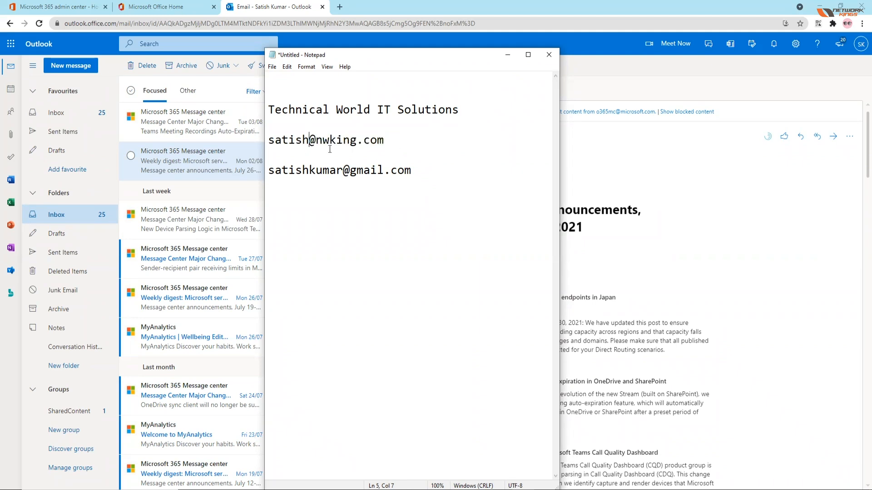
# Step: Highlight the nwking.com domain in the company address, clear the selection, and minimize Notepad to return to the mailbox
pyautogui.moveTo(384, 140); pyautogui.dragTo(316, 141)
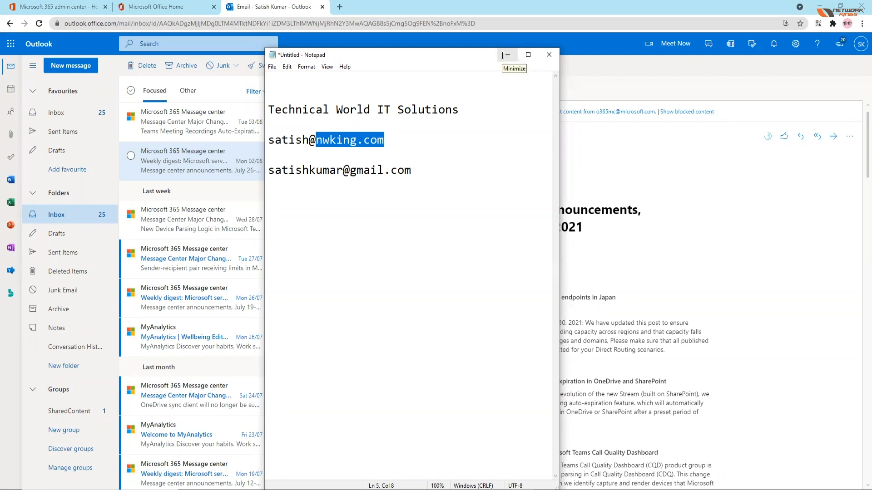
pyautogui.click(458, 189)
pyautogui.press('Return')
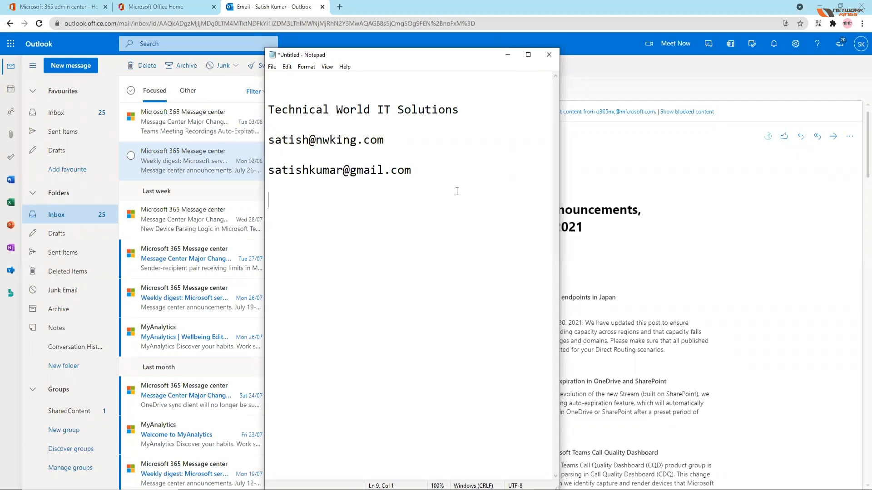
pyautogui.click(507, 55)
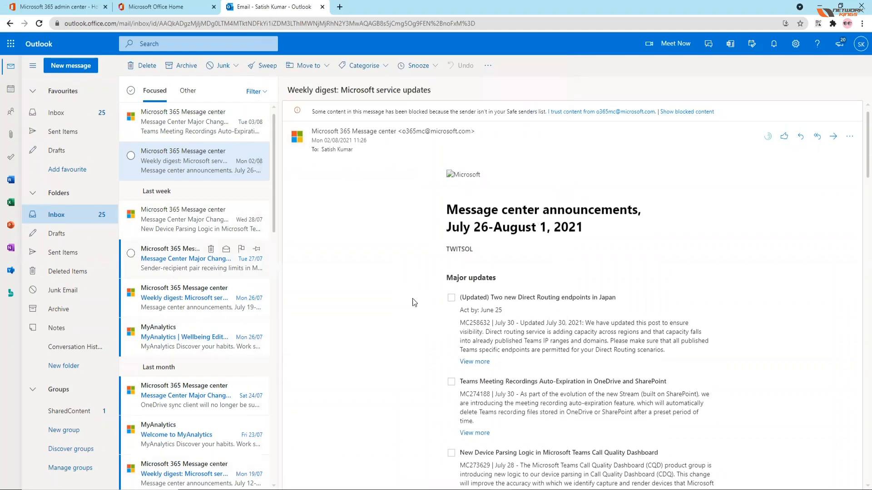
# Step: Open OneDrive from the Office home page in a separate browser tab and dismiss its introductory tips
pyautogui.click(165, 5)
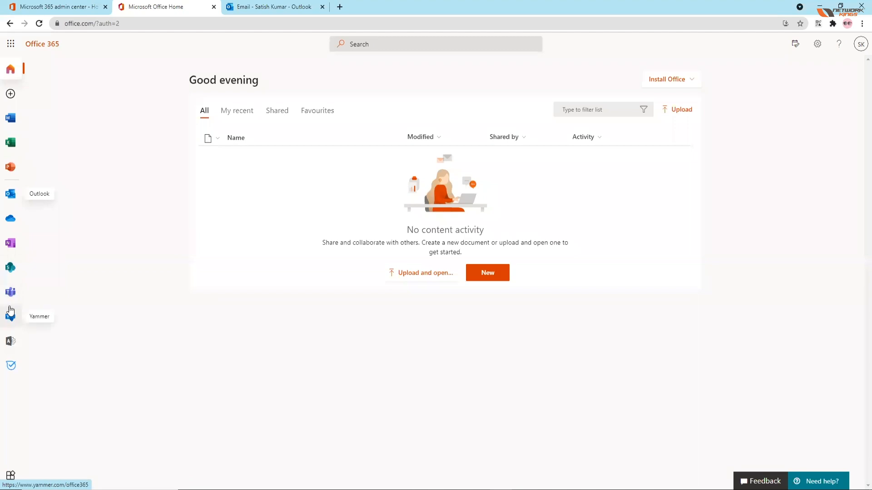
pyautogui.rightClick(11, 223)
pyautogui.click(50, 230)
pyautogui.click(366, 9)
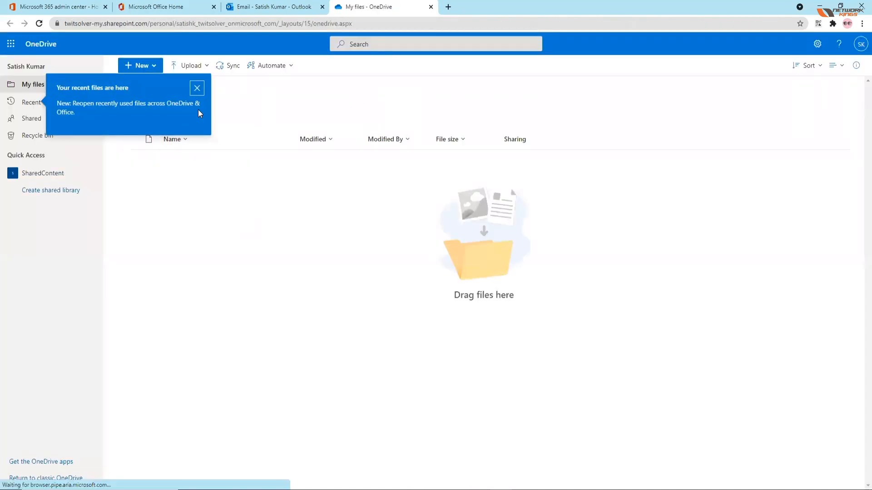
pyautogui.click(196, 88)
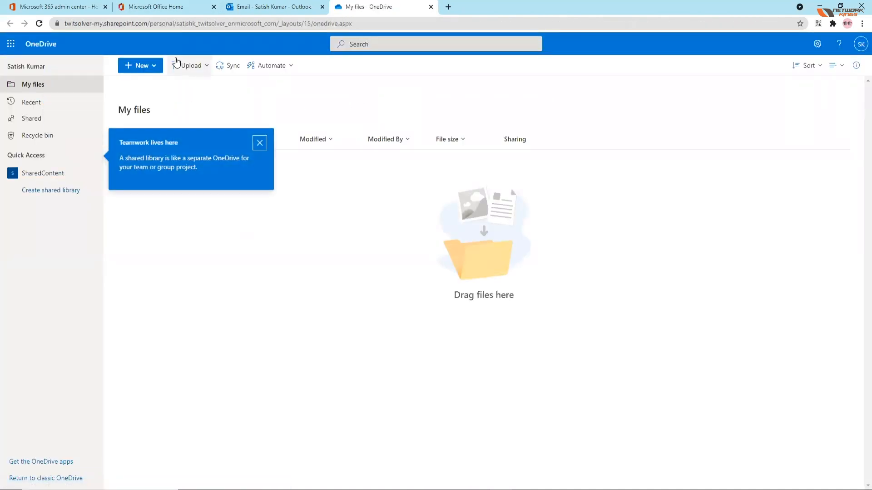
pyautogui.click(259, 144)
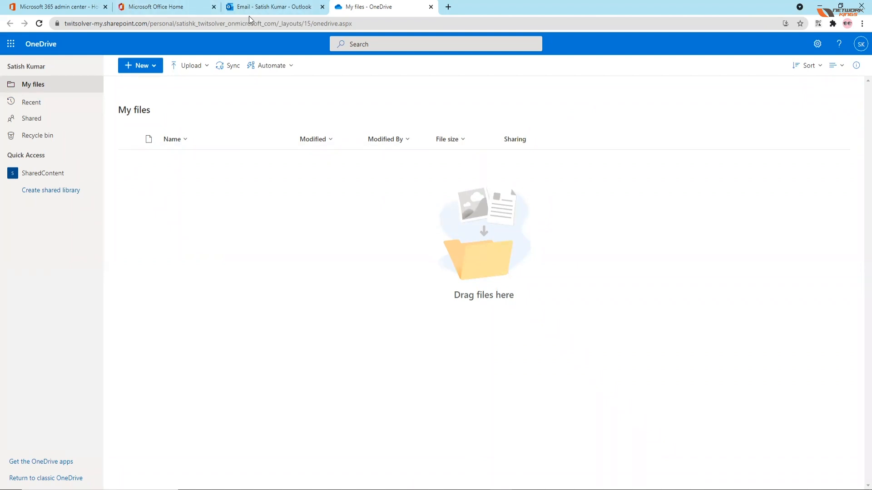
# Step: Revisit the Outlook mailbox, open Word from the Office home page in a separate browser tab, and close it after viewing
pyautogui.click(270, 3)
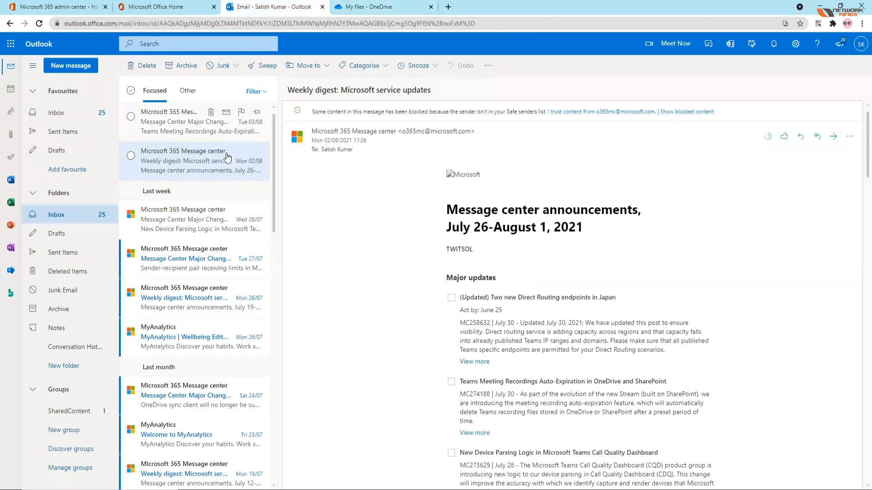
pyautogui.click(176, 7)
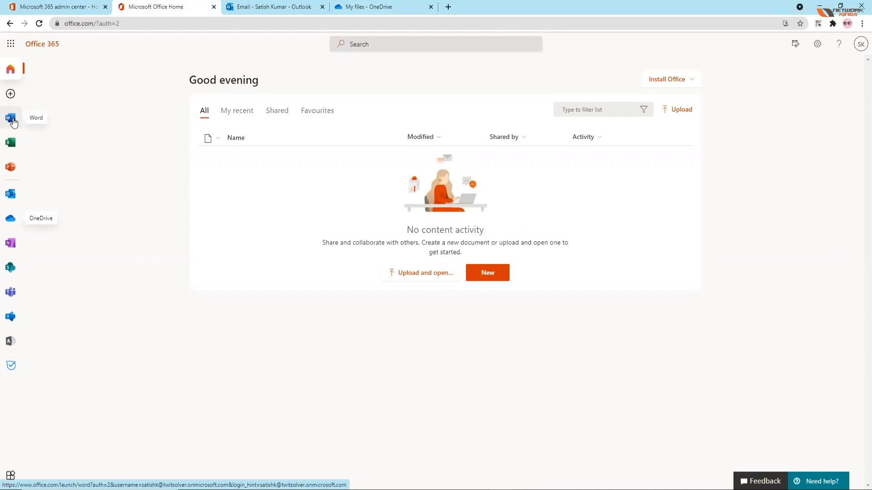
pyautogui.rightClick(6, 124)
pyautogui.click(66, 129)
pyautogui.click(480, 6)
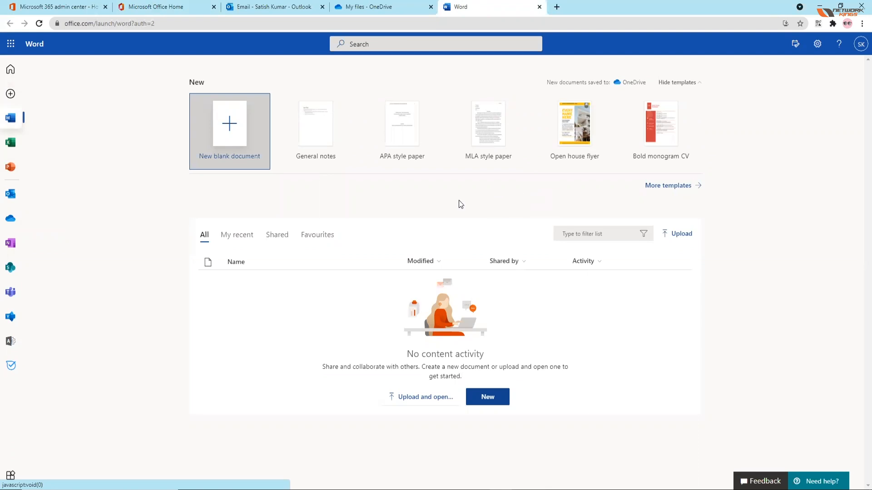
pyautogui.click(539, 7)
# Step: Review the full list of Office 365 apps in the app launcher from Add-Ins to Yammer, and close the launcher
pyautogui.click(173, 9)
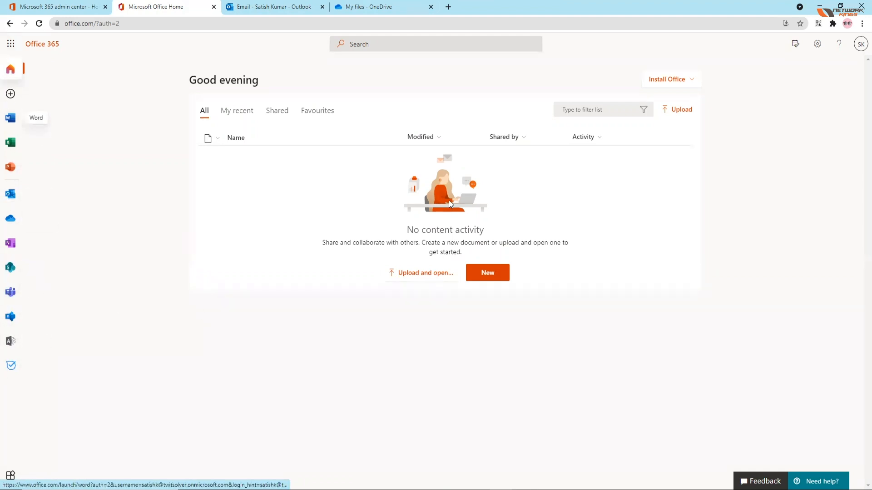
pyautogui.click(11, 44)
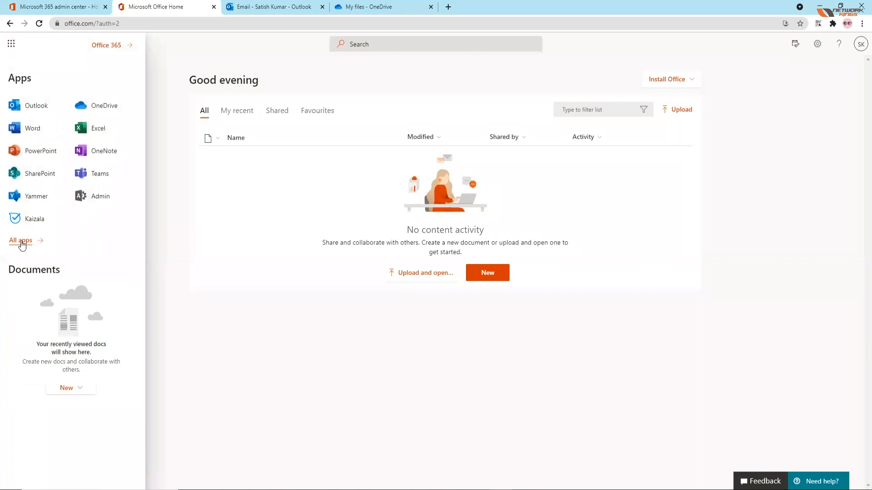
pyautogui.rightClick(21, 241)
pyautogui.click(16, 241)
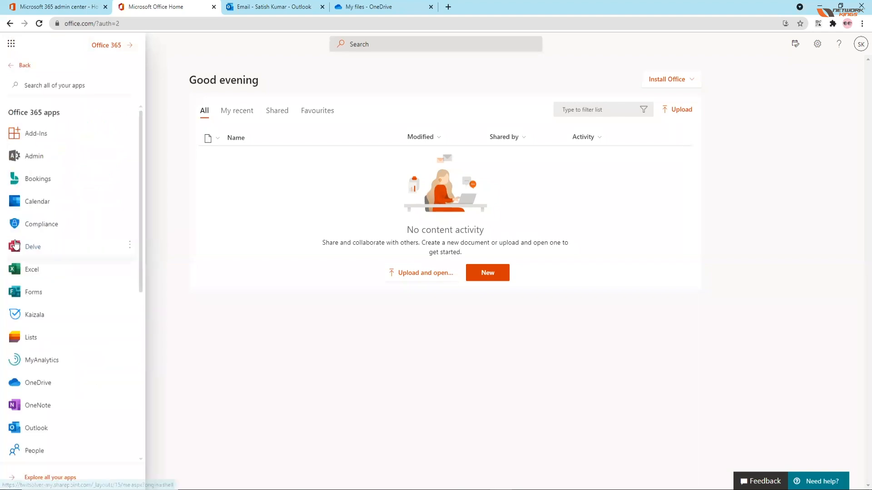
pyautogui.scroll(-7, 101, 272)
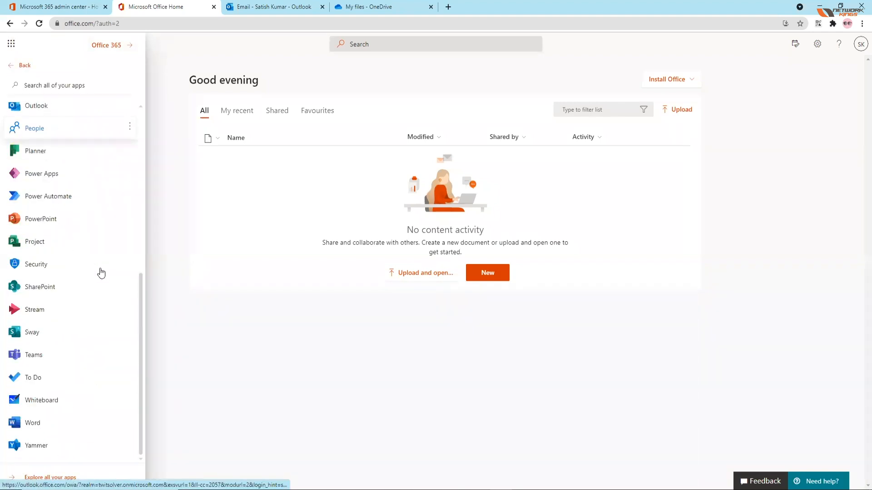
pyautogui.scroll(7, 100, 272)
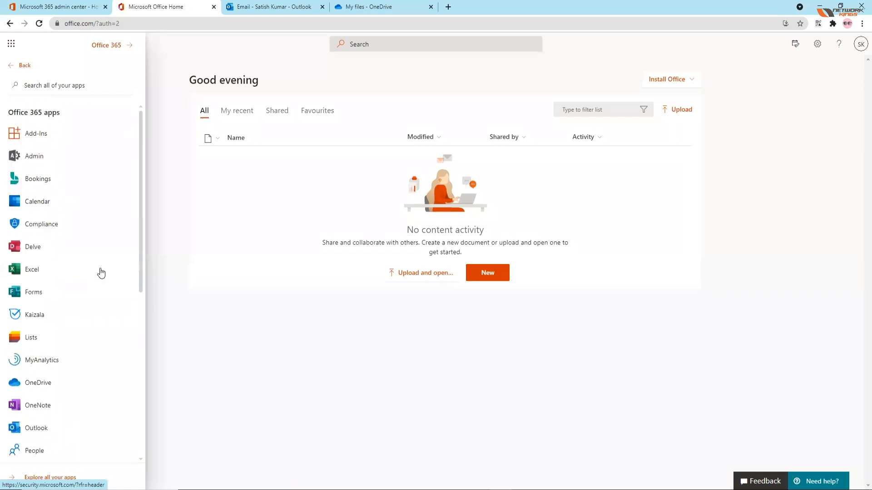
pyautogui.scroll(-7, 101, 272)
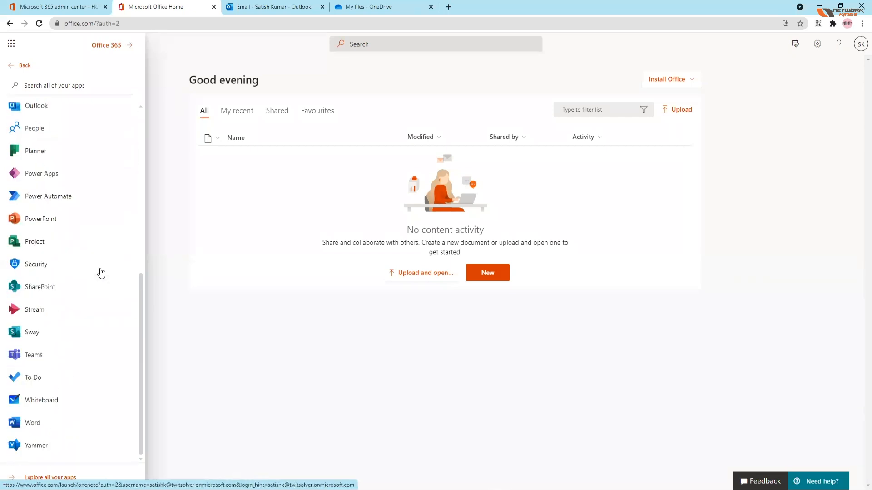
pyautogui.moveTo(135, 262)
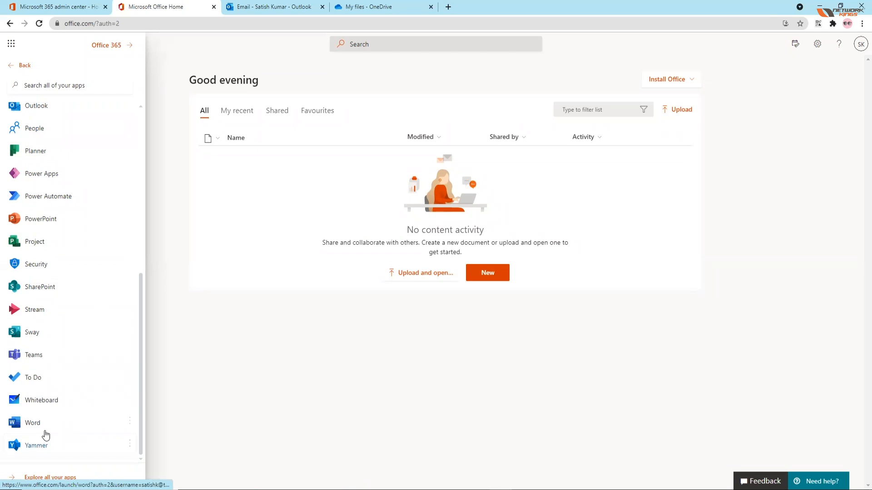
pyautogui.scroll(3, 45, 435)
pyautogui.scroll(4, 45, 434)
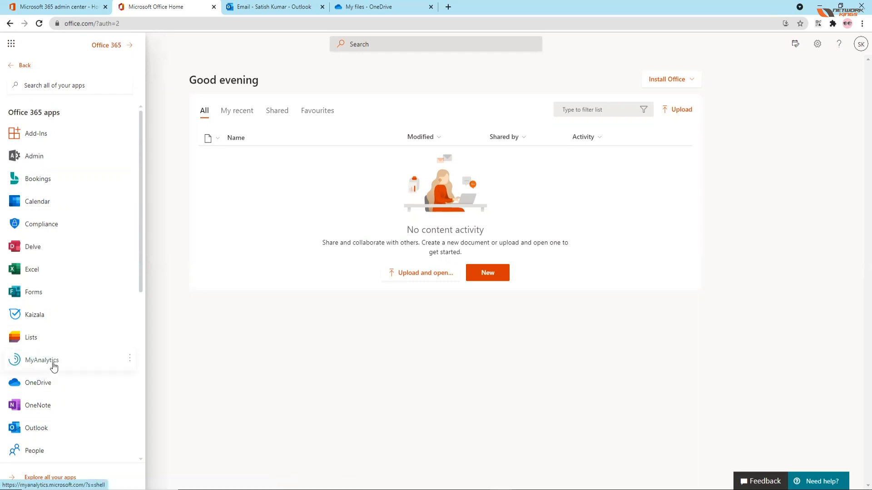
pyautogui.scroll(-2, 52, 363)
pyautogui.scroll(-1, 101, 420)
pyautogui.scroll(-2, 100, 420)
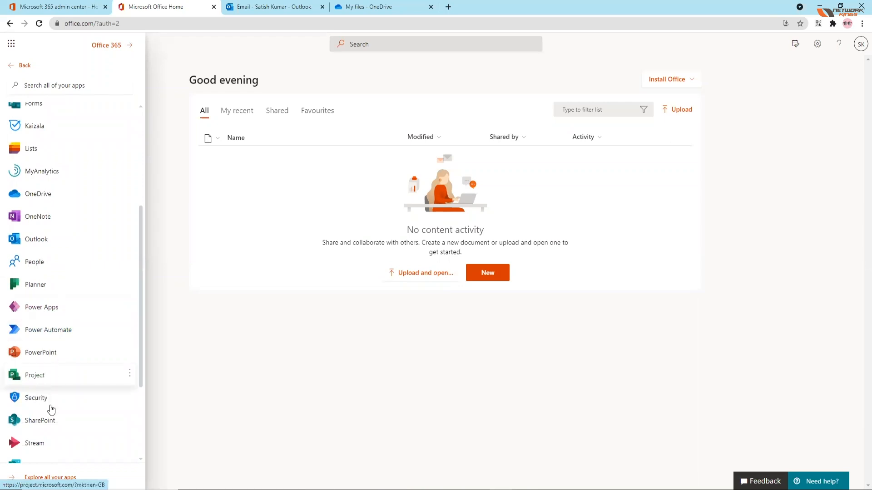
pyautogui.scroll(-3, 56, 381)
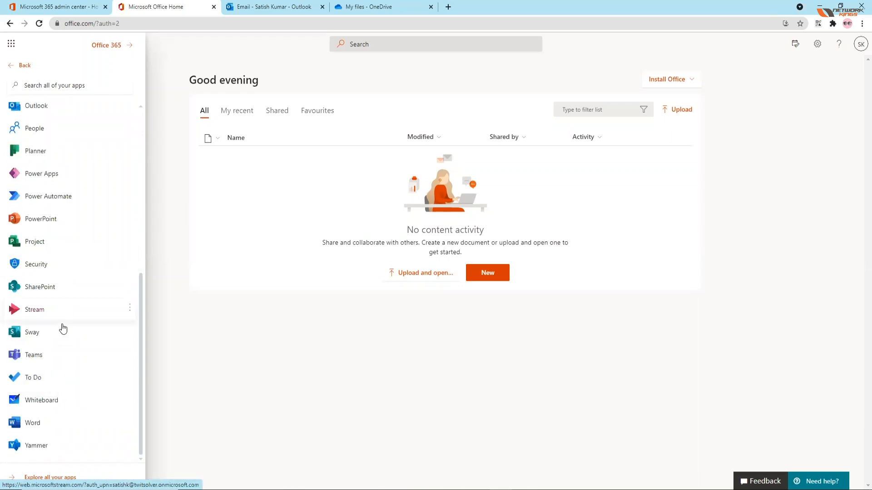
pyautogui.scroll(7, 75, 386)
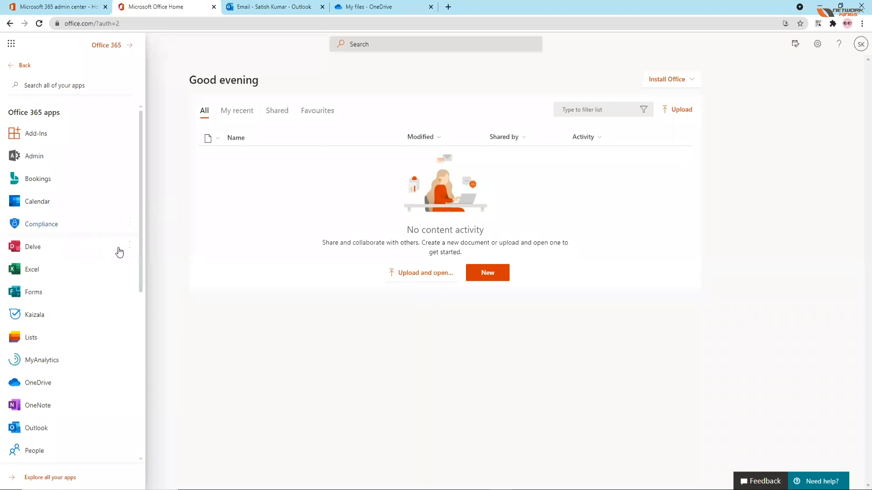
pyautogui.scroll(-7, 119, 251)
pyautogui.scroll(7, 118, 251)
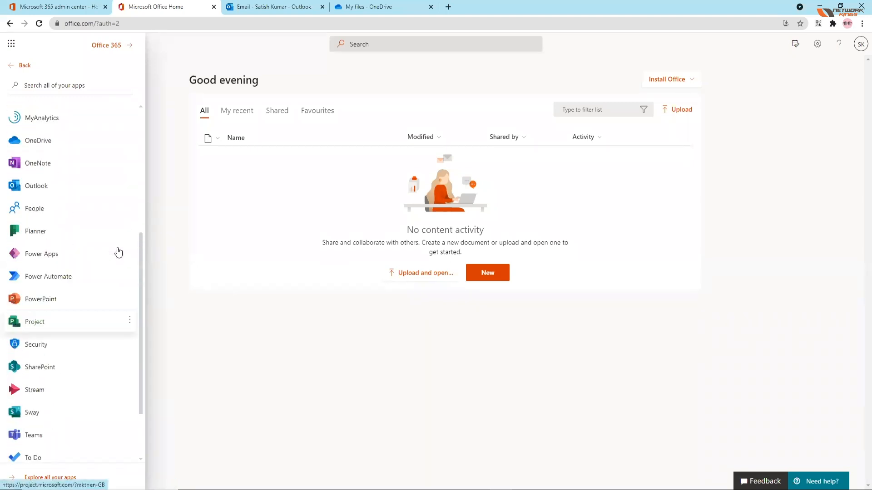
pyautogui.click(158, 197)
# Step: Open the Active users page from the Microsoft 365 admin center in a separate browser tab
pyautogui.click(72, 5)
pyautogui.click(150, 6)
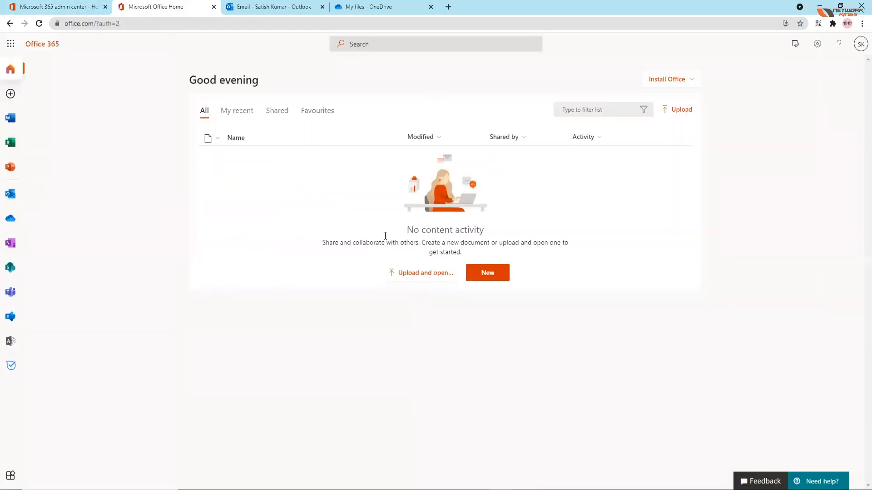
pyautogui.click(69, 7)
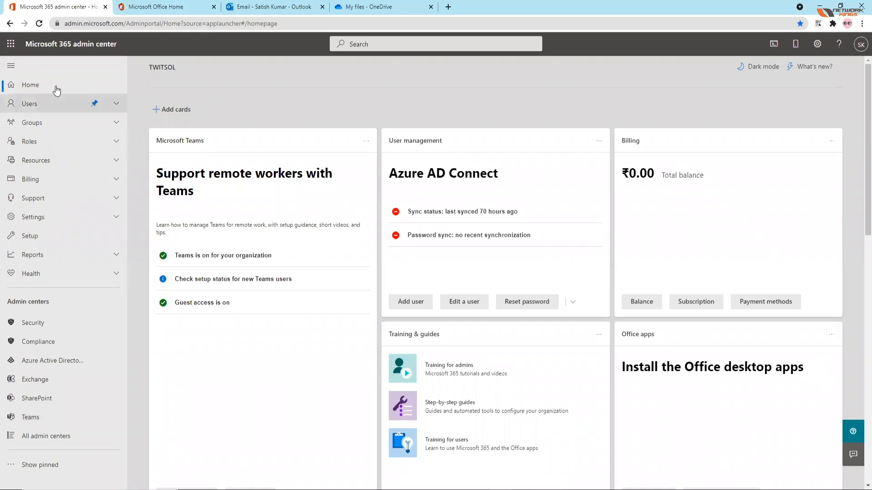
pyautogui.click(114, 107)
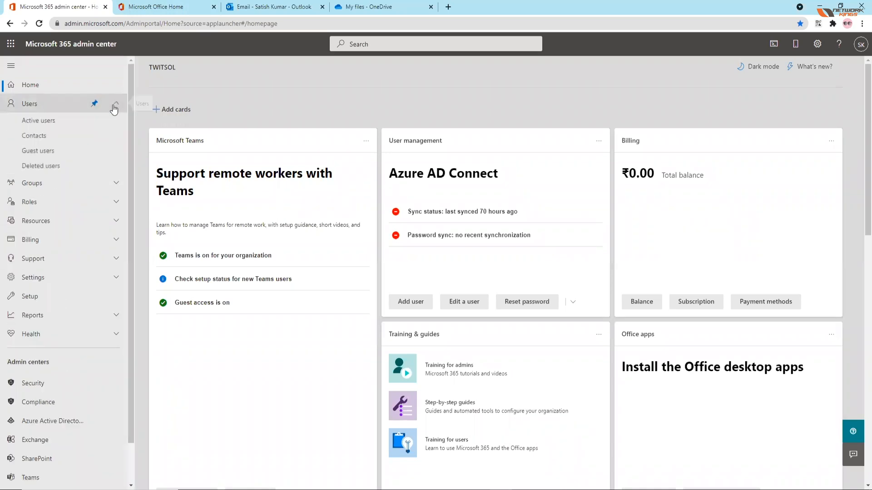
pyautogui.rightClick(37, 121)
pyautogui.click(59, 128)
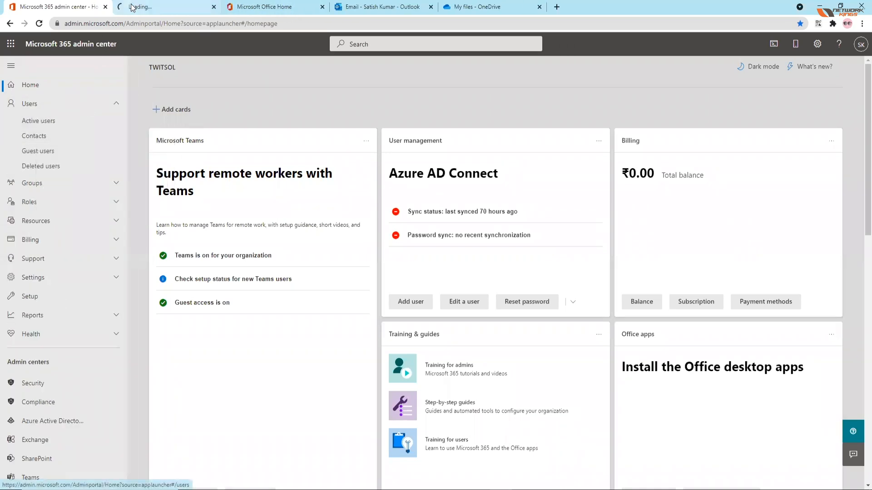
pyautogui.click(132, 7)
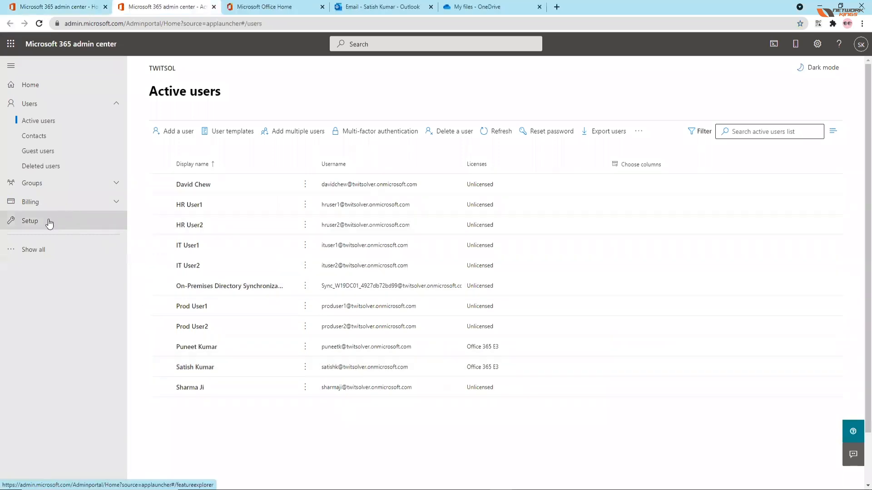
# Step: Open the classic Exchange admin center by way of the new Exchange admin center, and close the new version's browser tab
pyautogui.click(24, 254)
pyautogui.scroll(-1, 59, 458)
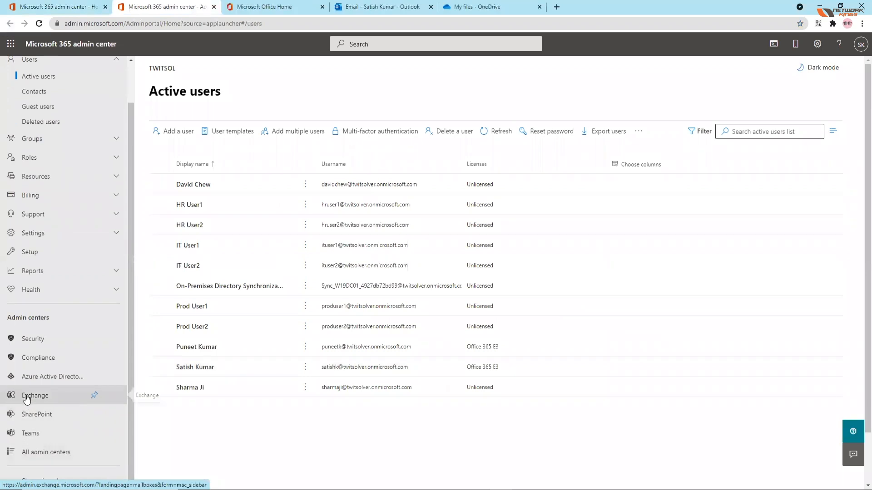
pyautogui.rightClick(34, 395)
pyautogui.click(68, 402)
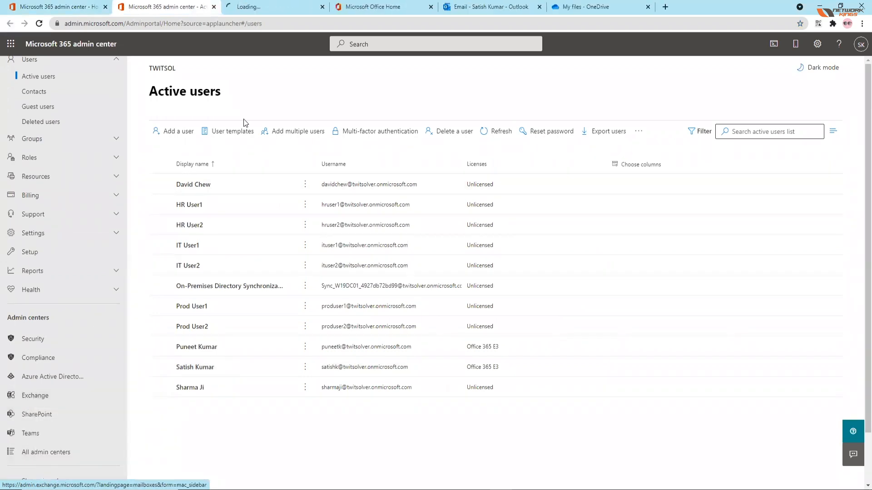
pyautogui.click(256, 6)
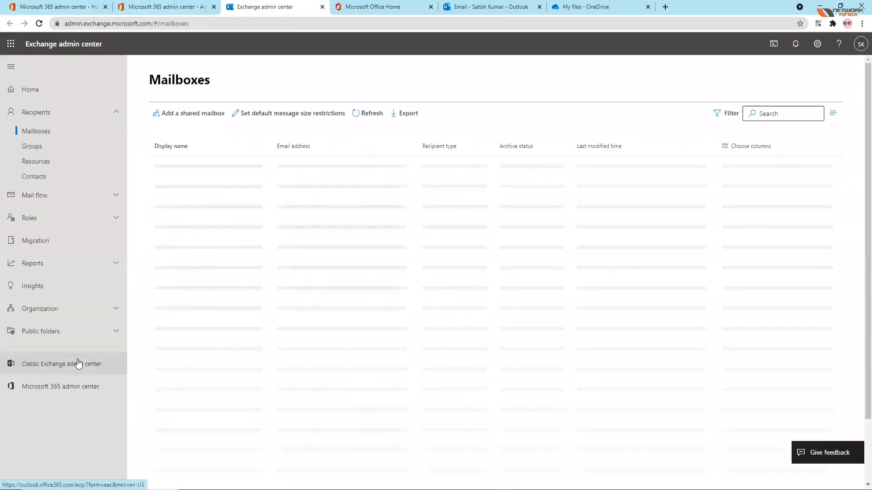
pyautogui.click(68, 363)
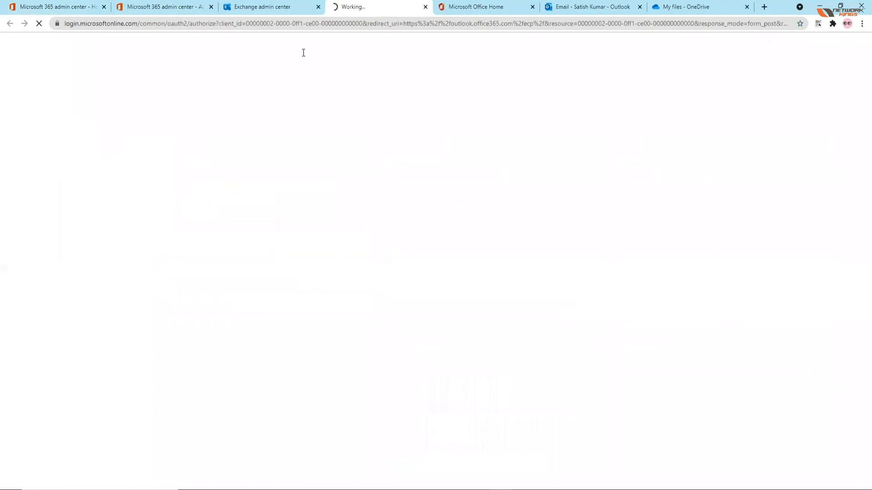
pyautogui.click(318, 7)
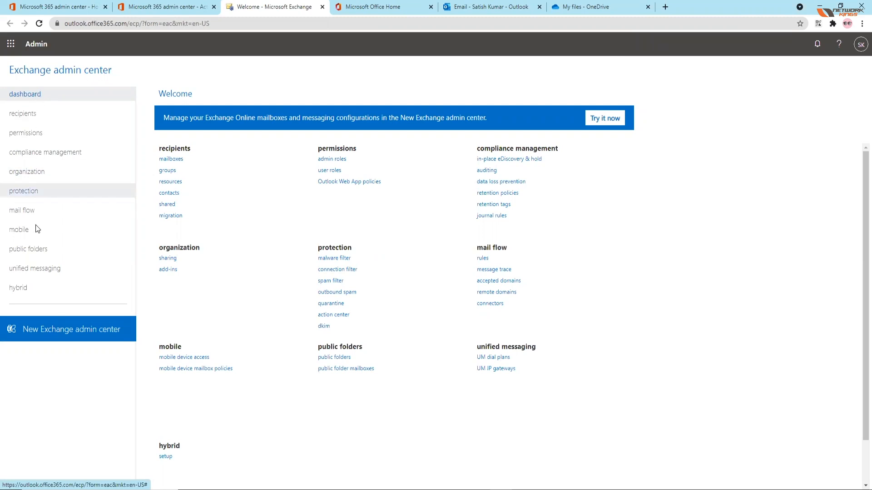
# Step: View the Exchange recipients sections for mailboxes, groups, resources, contacts, shared mailboxes and migration
pyautogui.click(30, 120)
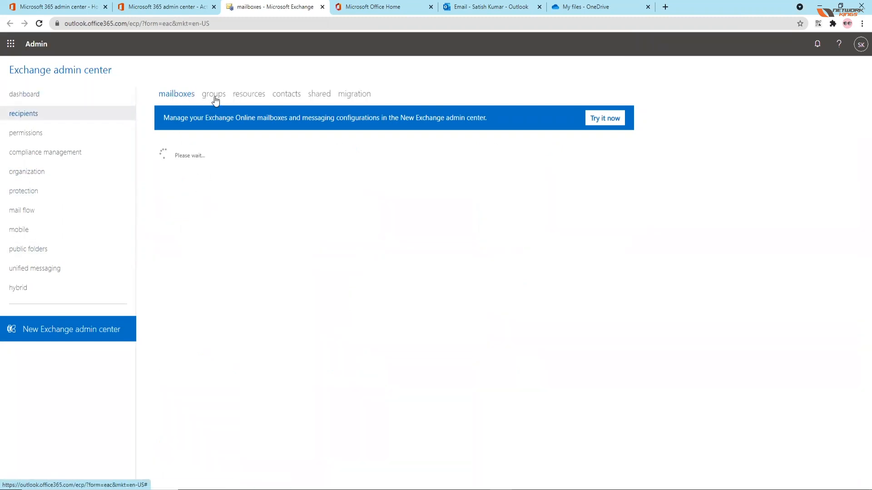
pyautogui.click(214, 97)
pyautogui.click(253, 99)
pyautogui.click(289, 98)
pyautogui.click(324, 96)
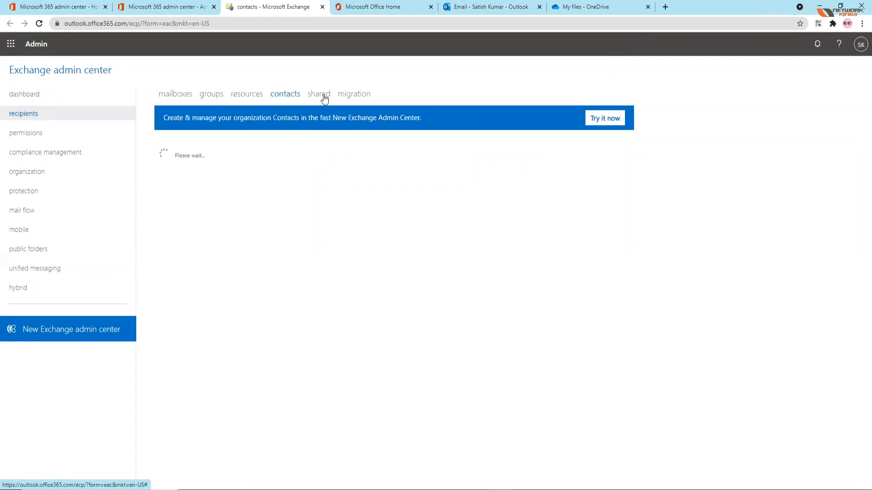
pyautogui.click(361, 95)
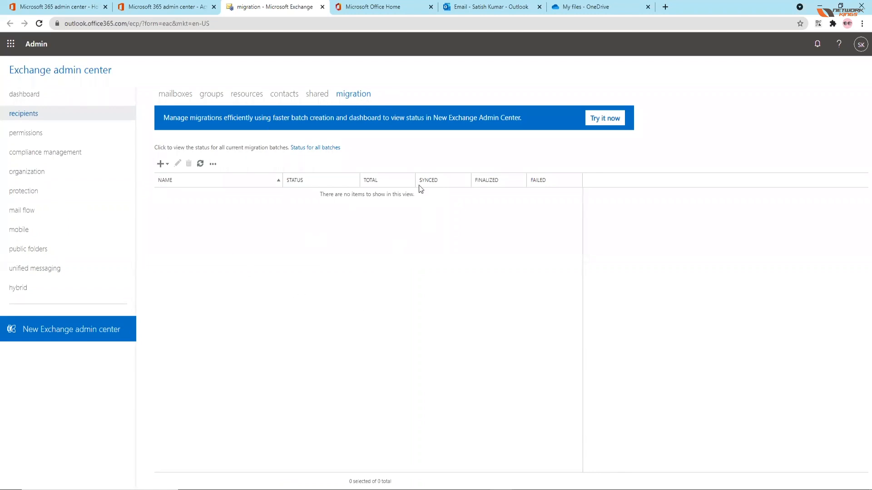
# Step: View the options for creating a new Exchange migration batch, and open the hybrid setup page
pyautogui.click(164, 164)
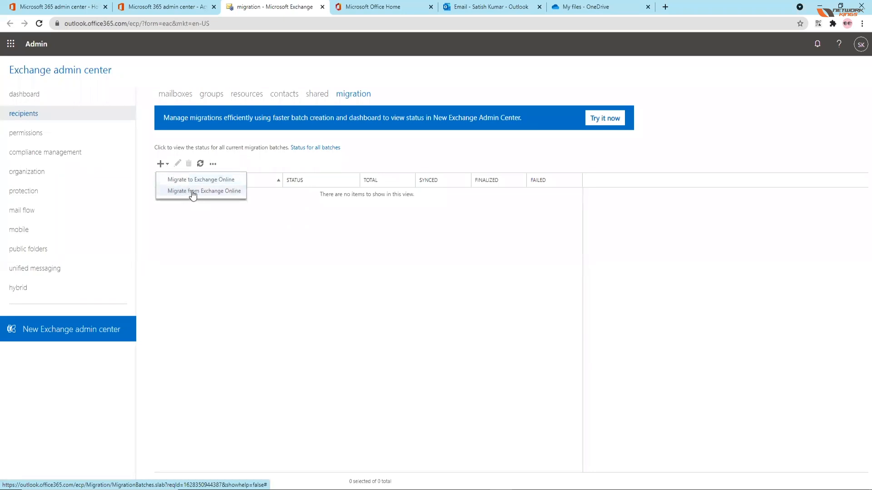
pyautogui.click(294, 156)
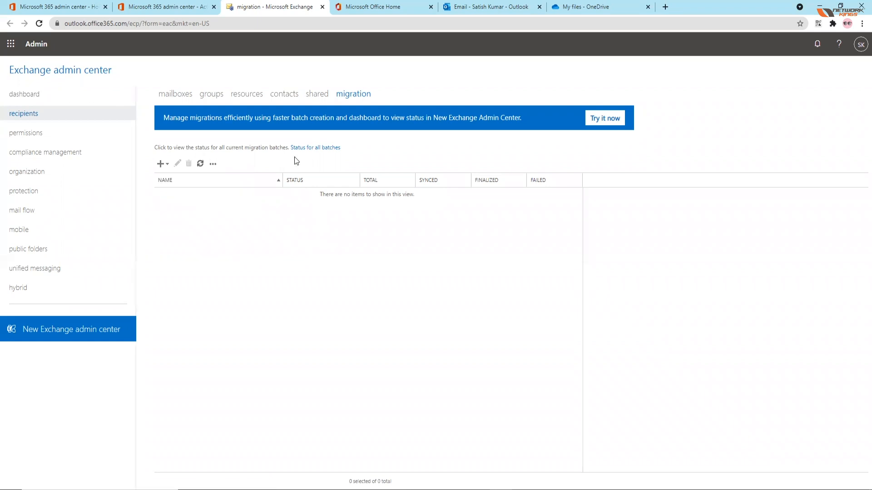
pyautogui.click(23, 289)
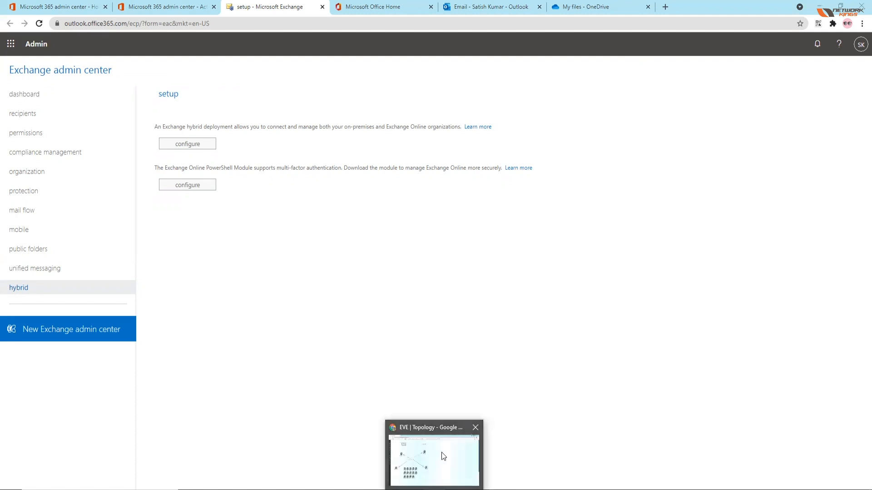
# Step: Switch to the EVE lab topology, start the CORPDC01 and EXCH01 nodes, and move EXCH01 slightly lower on the canvas
pyautogui.click(442, 452)
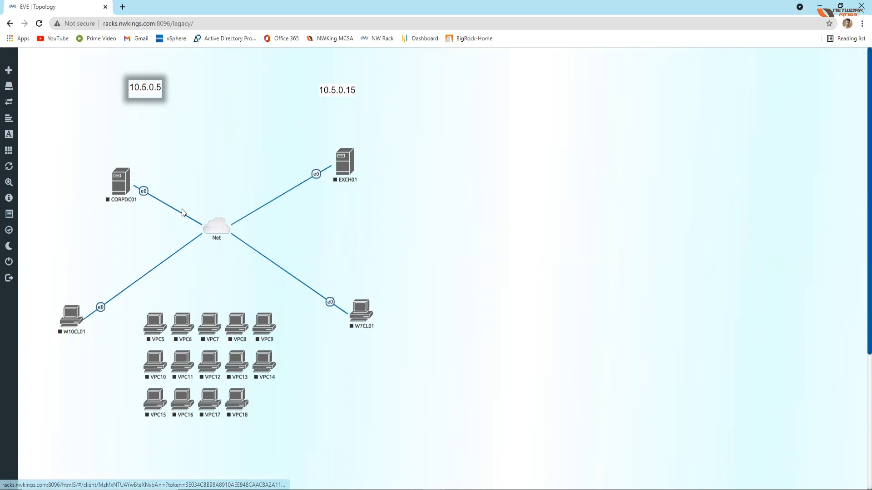
pyautogui.rightClick(119, 181)
pyautogui.click(144, 201)
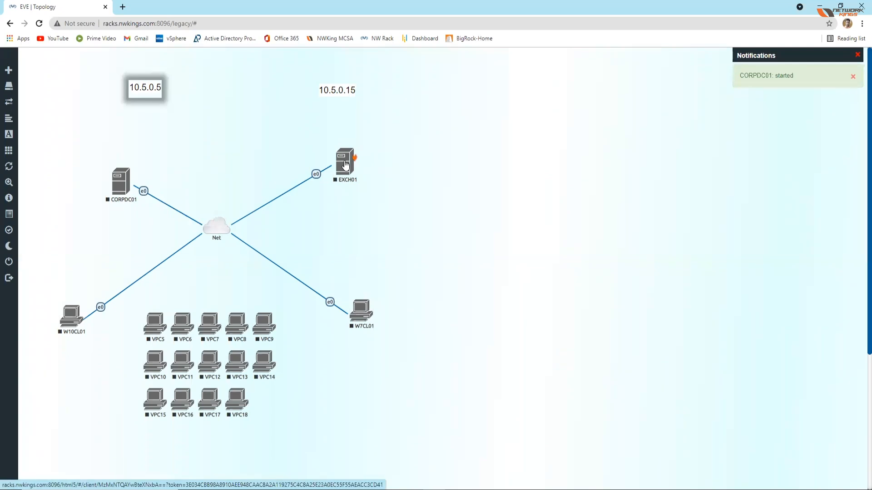
pyautogui.rightClick(345, 165)
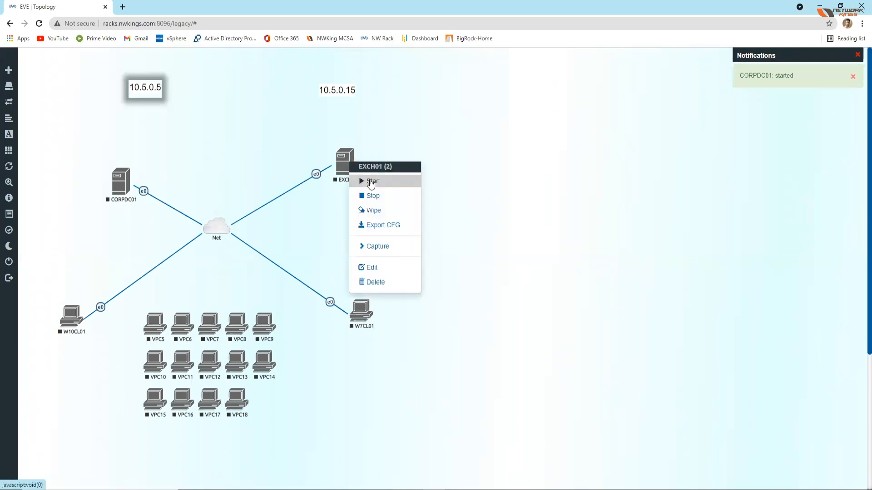
pyautogui.click(372, 182)
pyautogui.moveTo(345, 169); pyautogui.dragTo(346, 190)
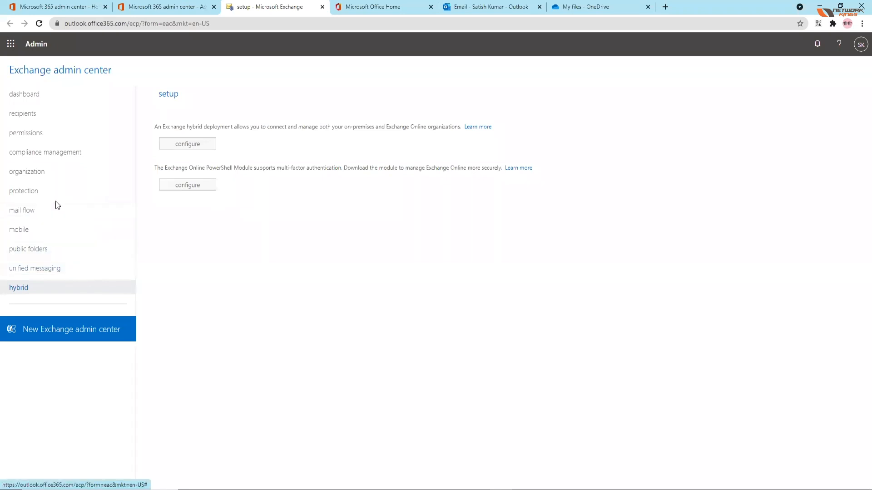
# Step: View the Exchange mail flow sections for rules, message trace and accepted domains
pyautogui.click(33, 215)
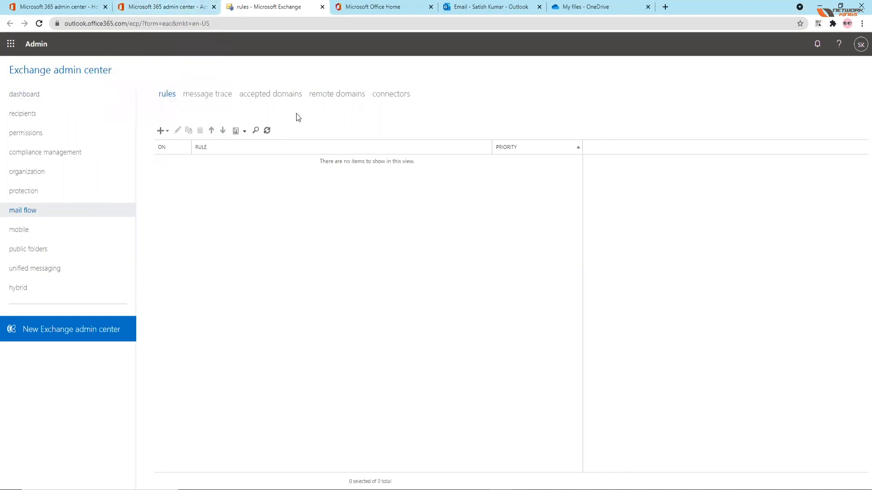
pyautogui.click(199, 94)
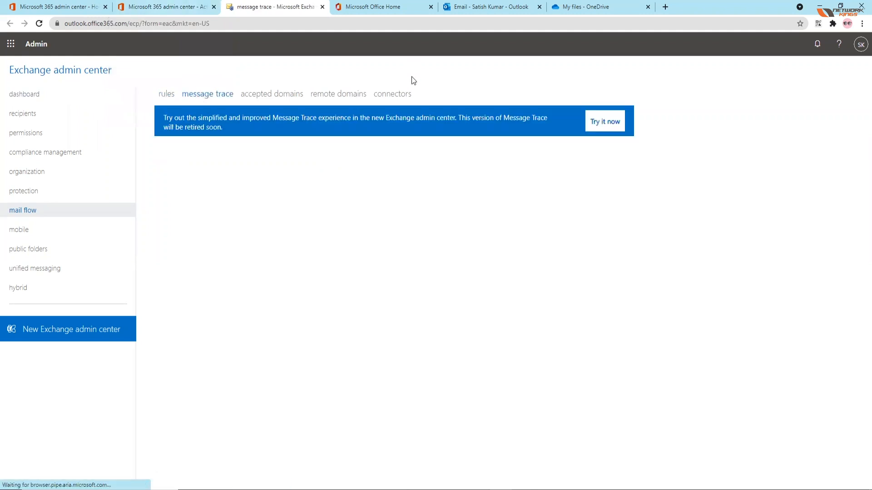
pyautogui.click(262, 95)
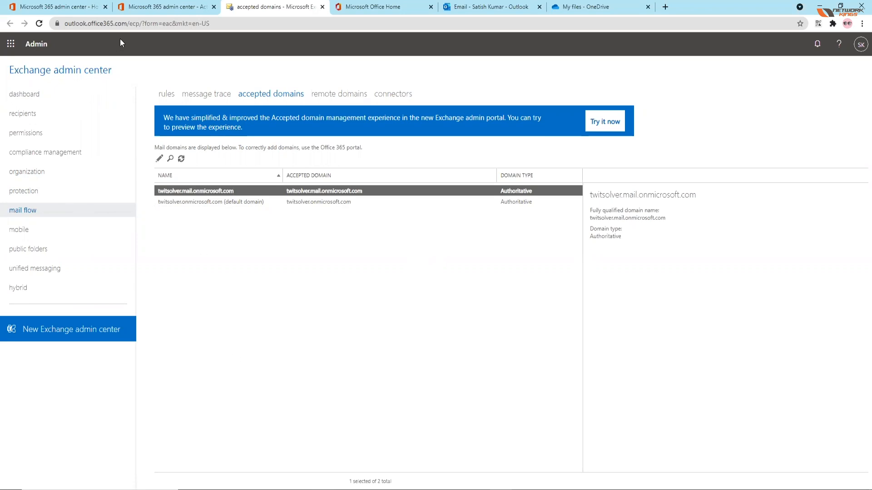
# Step: Return to the Microsoft 365 admin center, view its home page, and bring up the Active users list
pyautogui.click(158, 8)
pyautogui.click(61, 7)
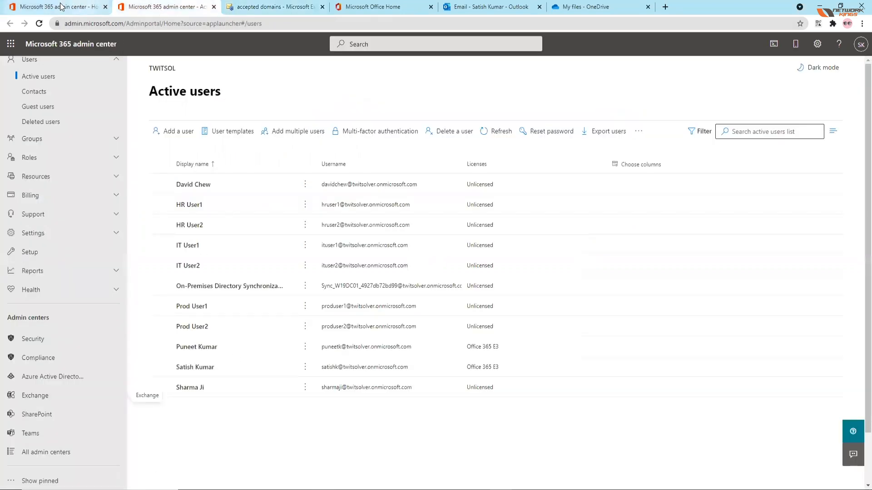
pyautogui.click(152, 5)
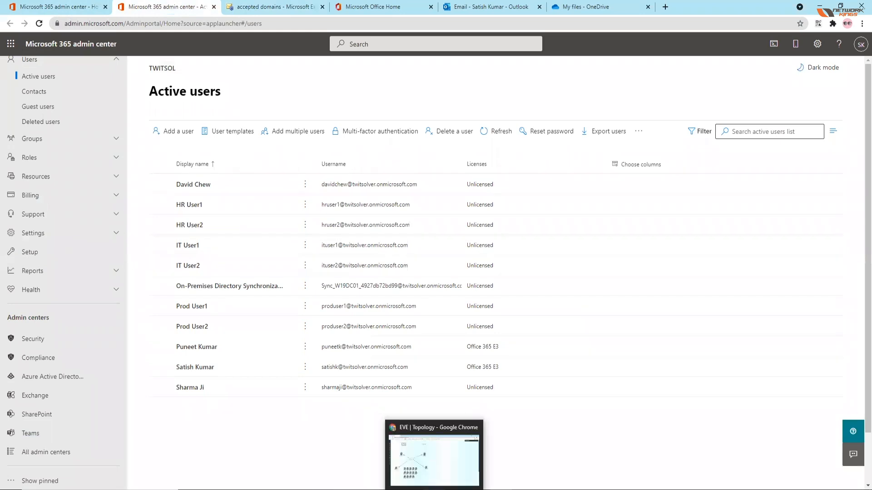
# Step: Search the local Windows apps for PowerShell, and dismiss the search without opening anything
pyautogui.press('super+s')
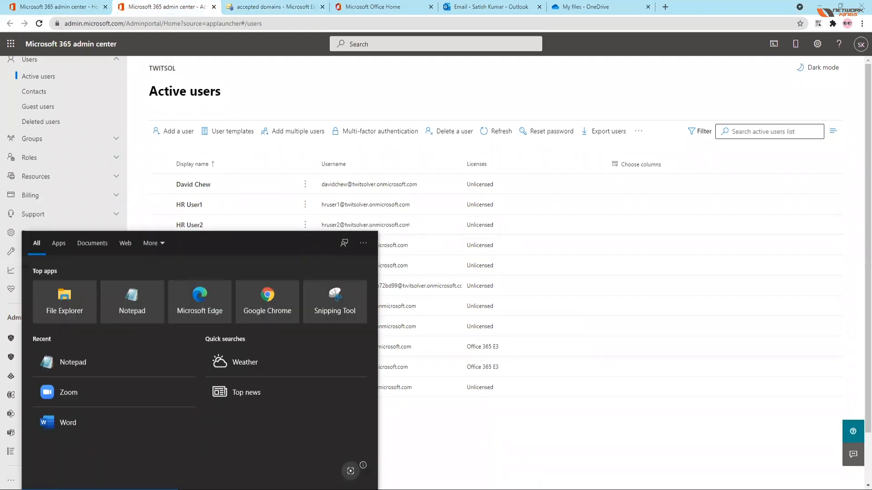
pyautogui.write('power')
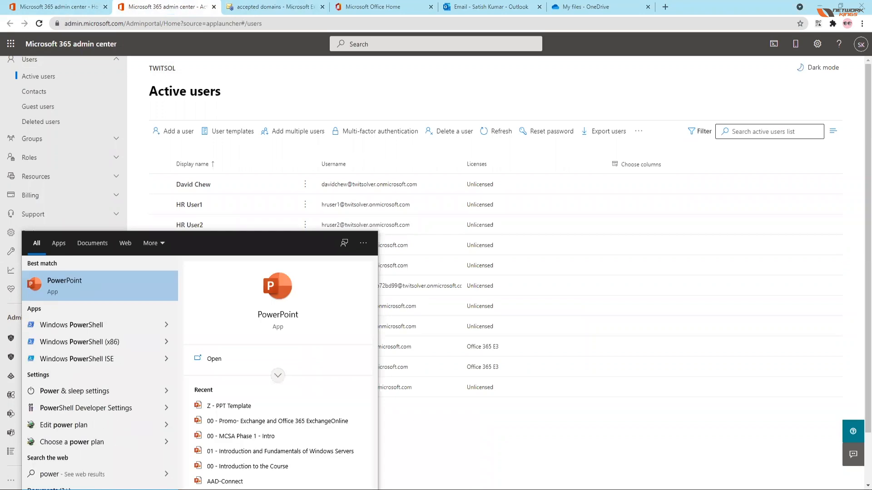
pyautogui.write('sh')
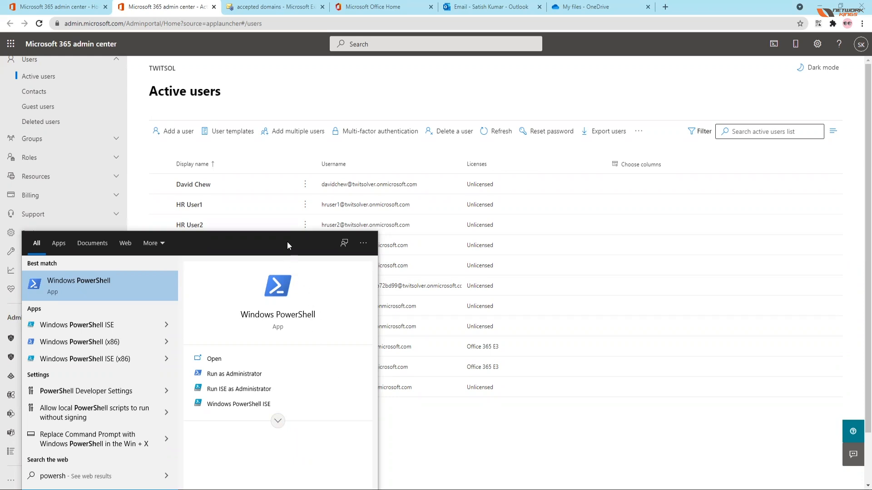
pyautogui.click(415, 347)
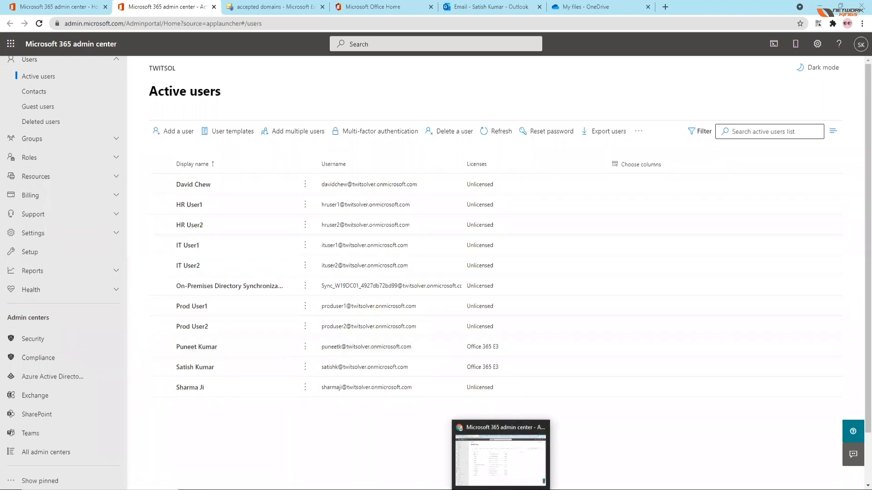
# Step: Open the EXCH01 console from the EVE topology, unlock it using the on-screen keyboard, and restore the input method to None
pyautogui.click(439, 489)
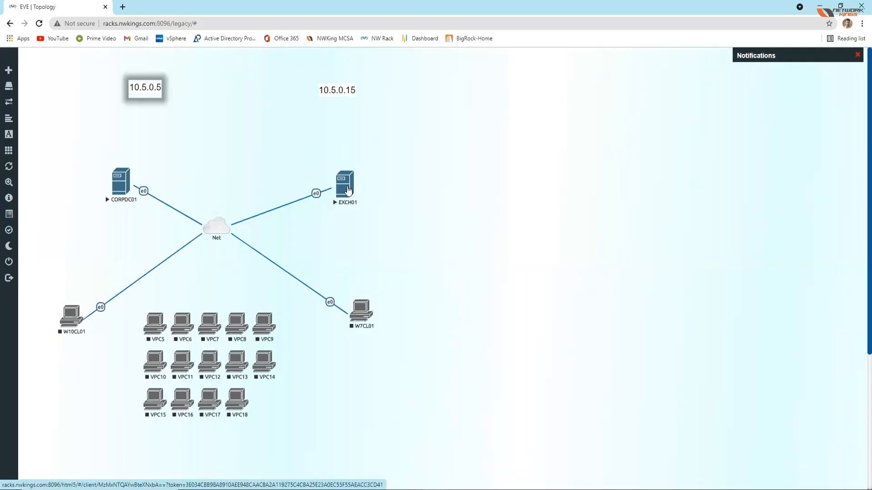
pyautogui.click(348, 190)
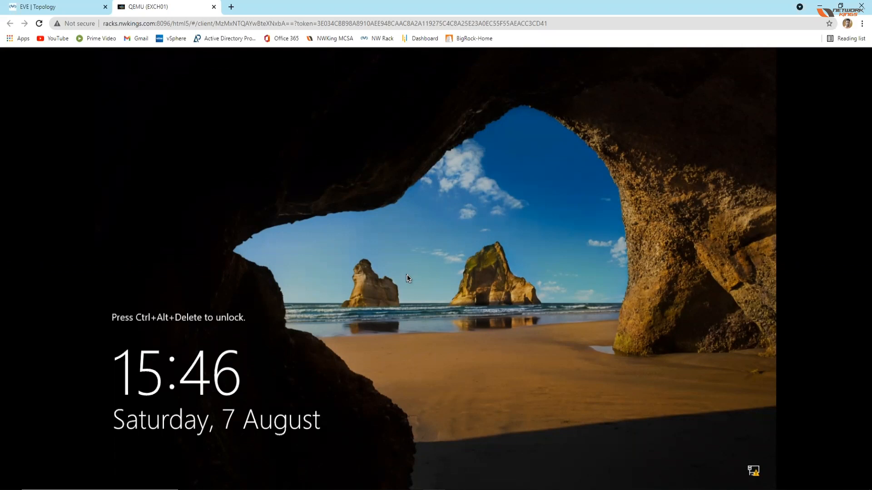
pyautogui.hotkey('ctrl', 'alt', 'shift')
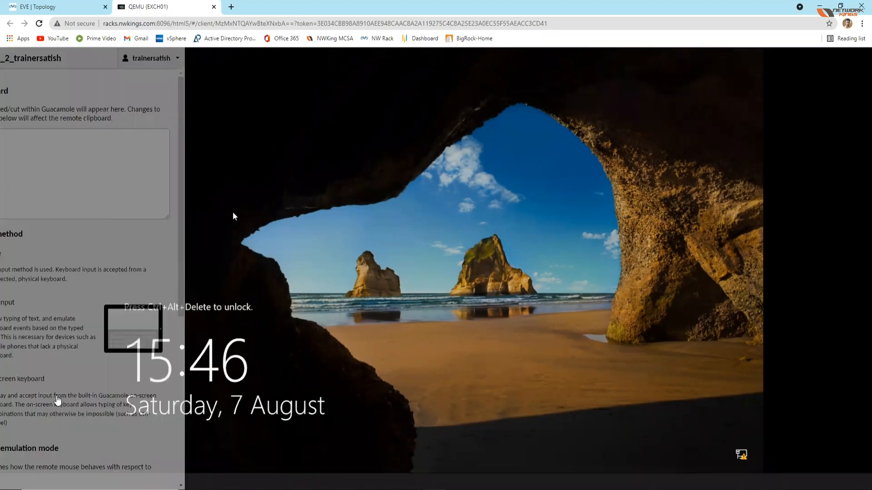
pyautogui.click(57, 400)
pyautogui.click(35, 459)
pyautogui.click(162, 468)
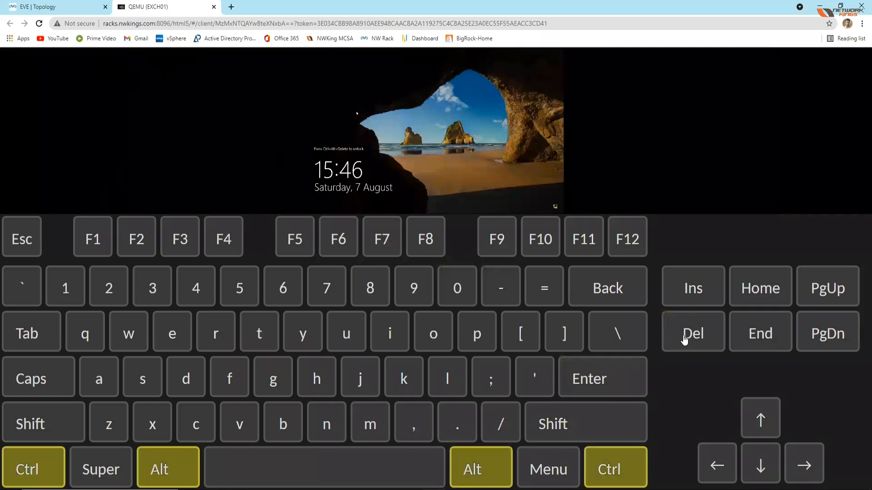
pyautogui.click(685, 339)
pyautogui.click(33, 468)
pyautogui.click(161, 467)
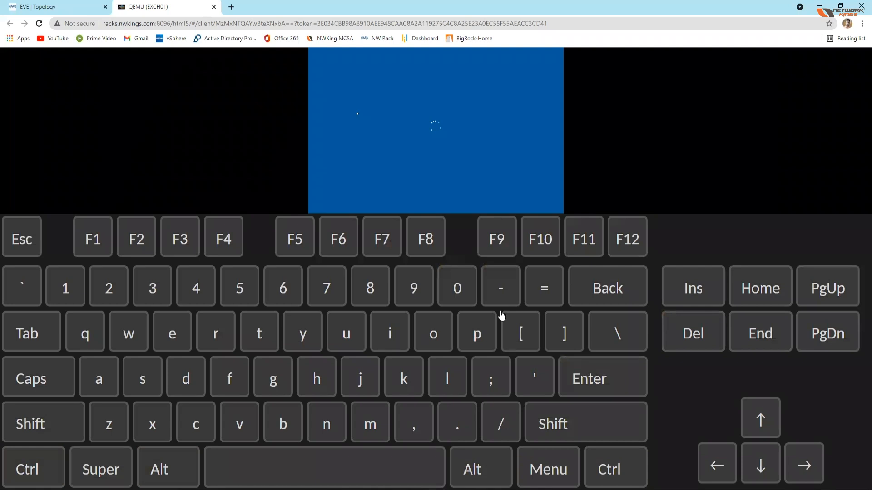
pyautogui.hotkey('ctrl', 'alt', 'shift')
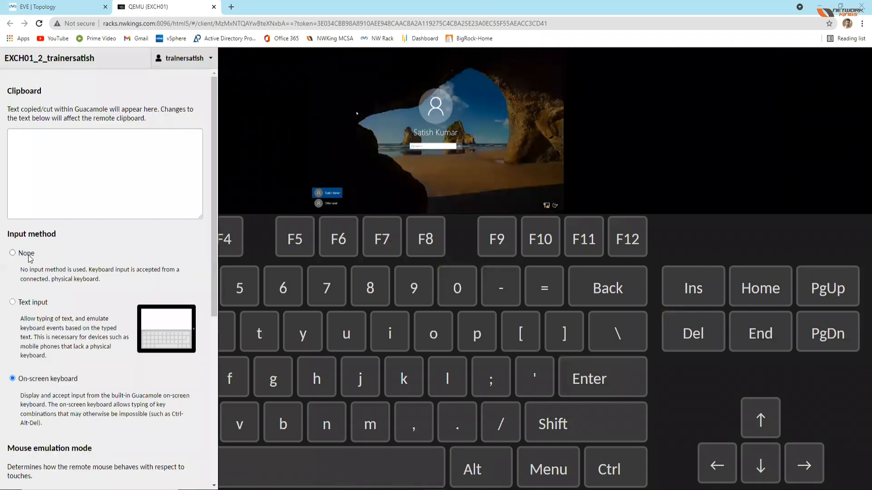
pyautogui.click(30, 257)
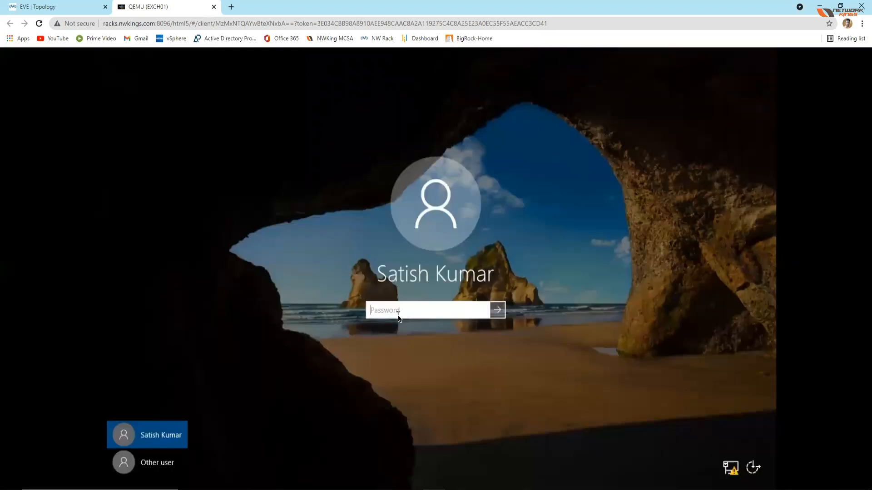
# Step: Try to sign in to the EXCH01 server with the account password, retyping it once before submitting
pyautogui.write('Admin@123')
pyautogui.press('BackSpace')
pyautogui.press('BackSpace')
pyautogui.press('BackSpace')
pyautogui.press('BackSpace')
pyautogui.press('BackSpace')
pyautogui.press('BackSpace')
pyautogui.press('BackSpace')
pyautogui.press('BackSpace')
pyautogui.press('BackSpace')
pyautogui.write('Admin@123')
pyautogui.press('Return')
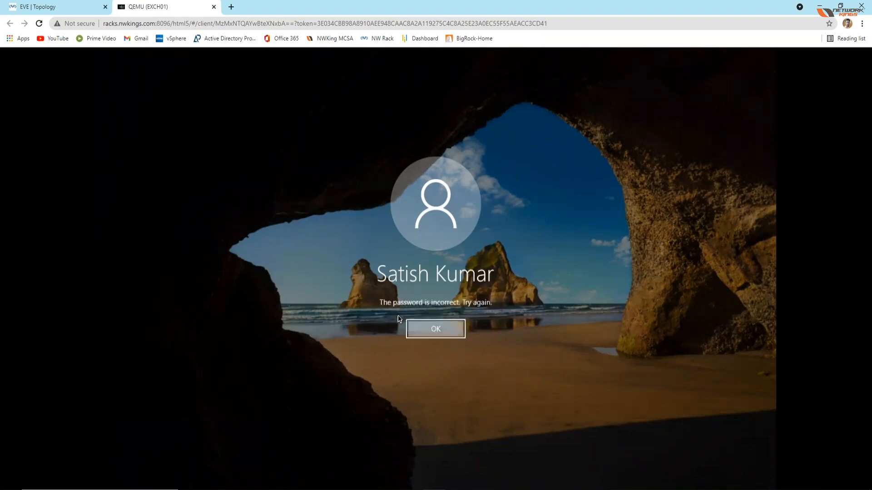
pyautogui.press('Return')
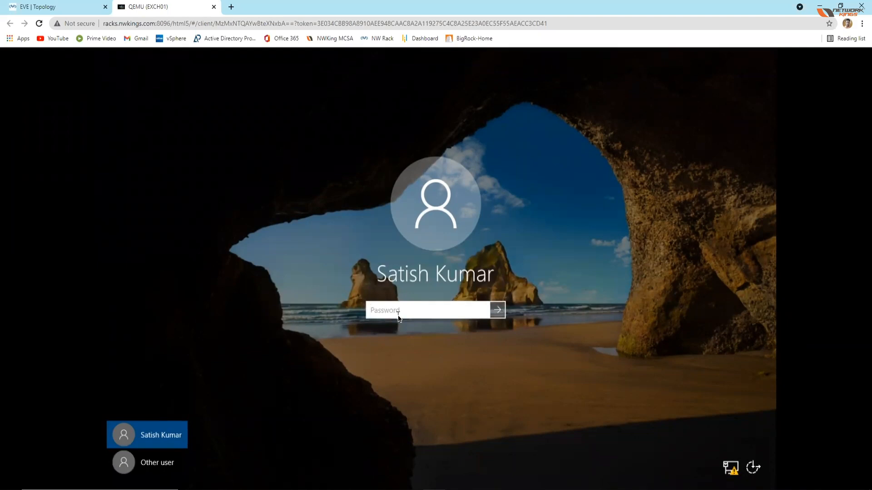
# Step: Try the EXCH01 sign-in again with a longer account password
pyautogui.write('Admin@123456')
pyautogui.press('Return')
pyautogui.press('Return')
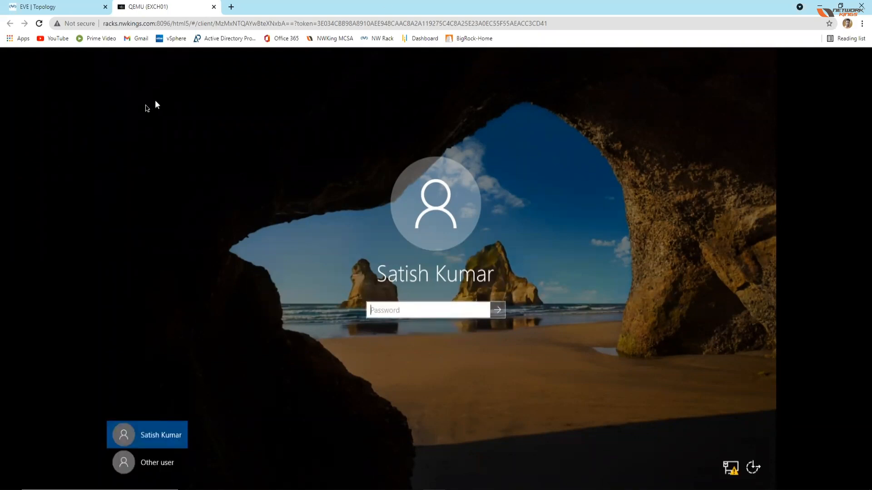
# Step: Open the CORPDC01 console from the EVE topology and unlock it using the on-screen keyboard
pyautogui.moveTo(55, 7)
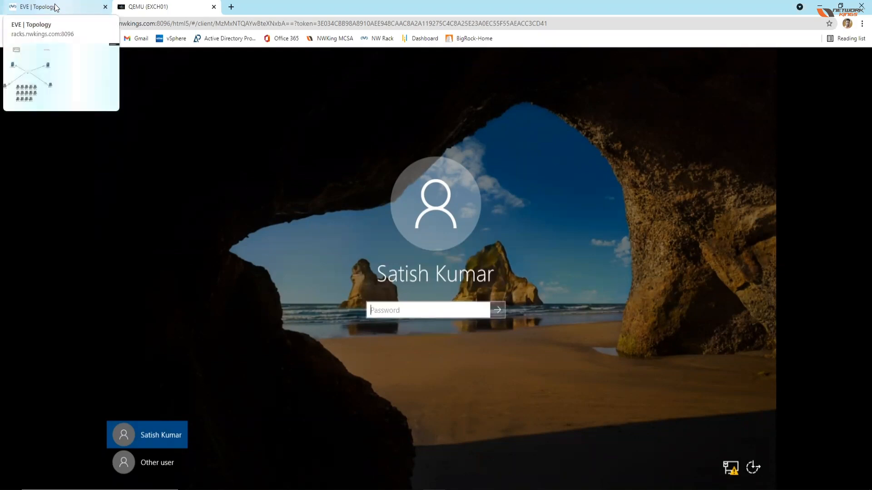
pyautogui.click(54, 5)
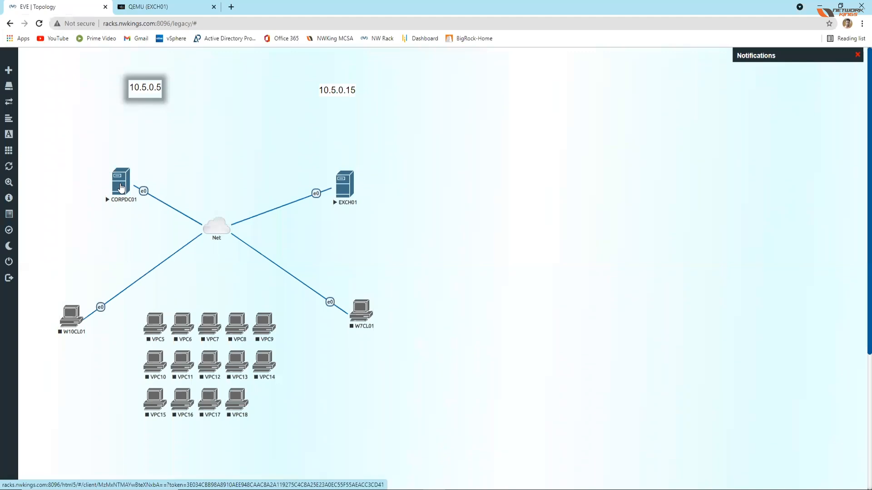
pyautogui.click(121, 189)
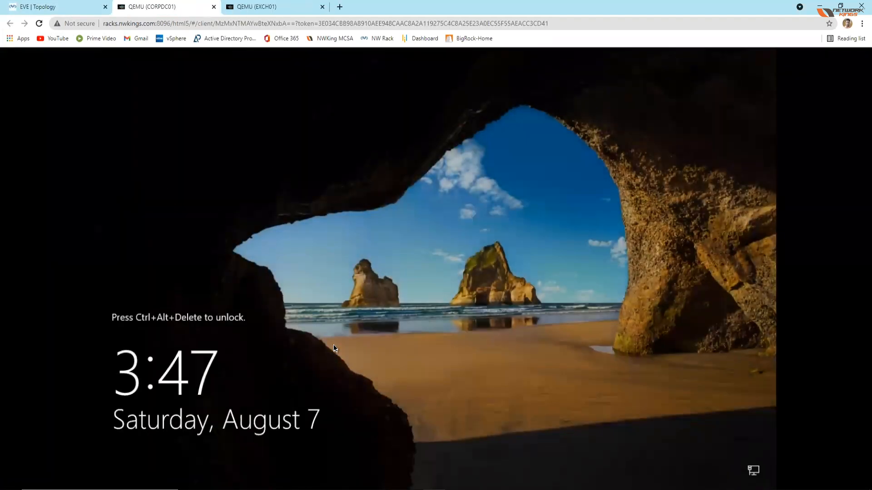
pyautogui.hotkey('ctrl', 'alt', 'shift')
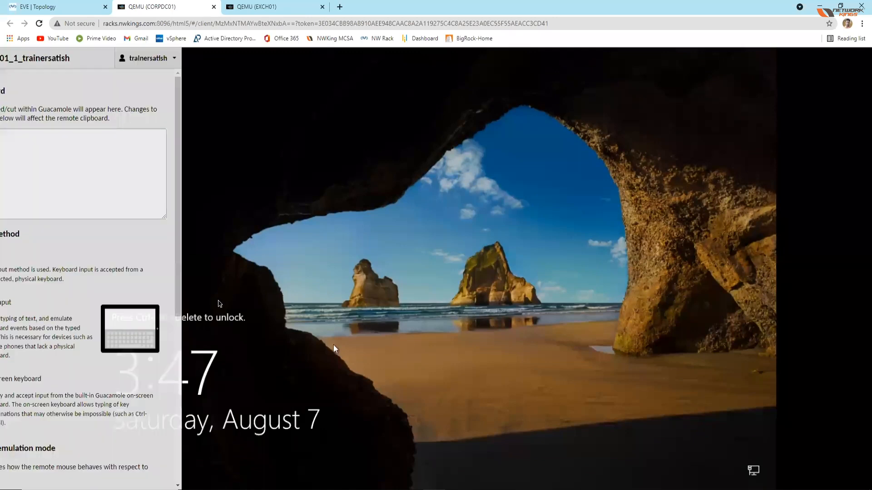
pyautogui.click(63, 379)
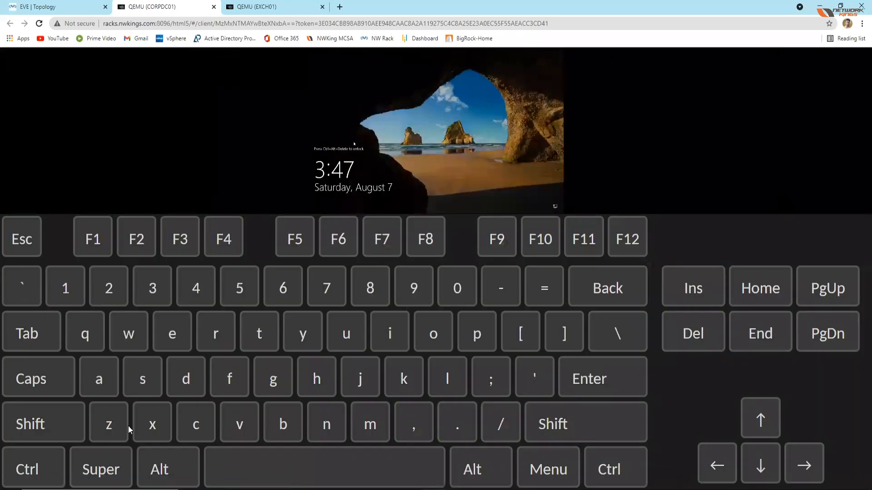
pyautogui.click(42, 473)
pyautogui.click(182, 472)
pyautogui.click(678, 340)
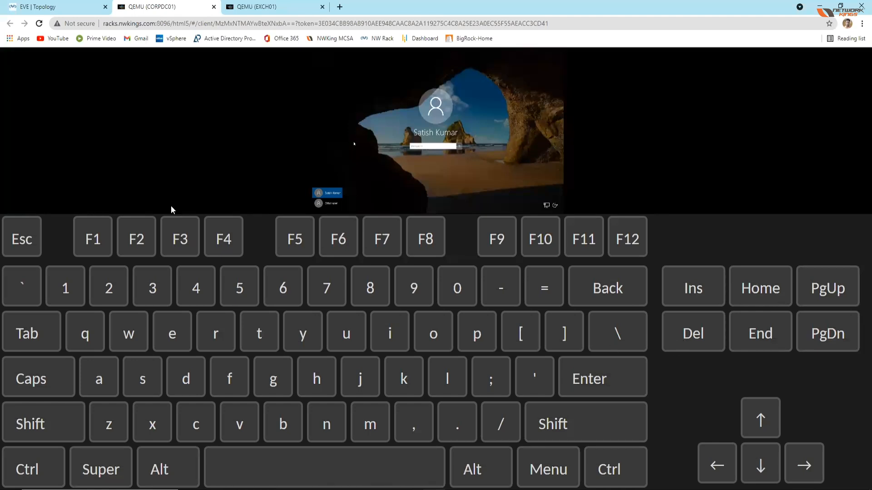
# Step: Choose Other user on the CORPDC01 sign-in screen and set the console's input method back to None
pyautogui.hotkey('ctrl', 'alt', 'shift')
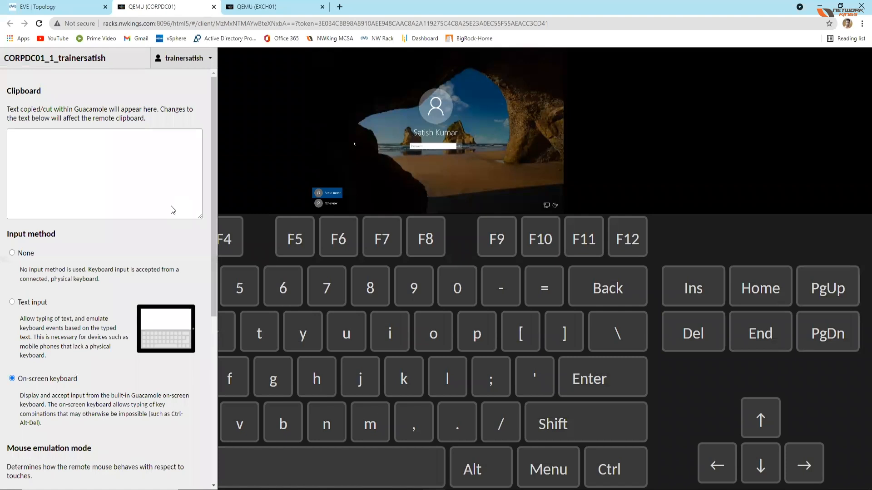
pyautogui.click(332, 205)
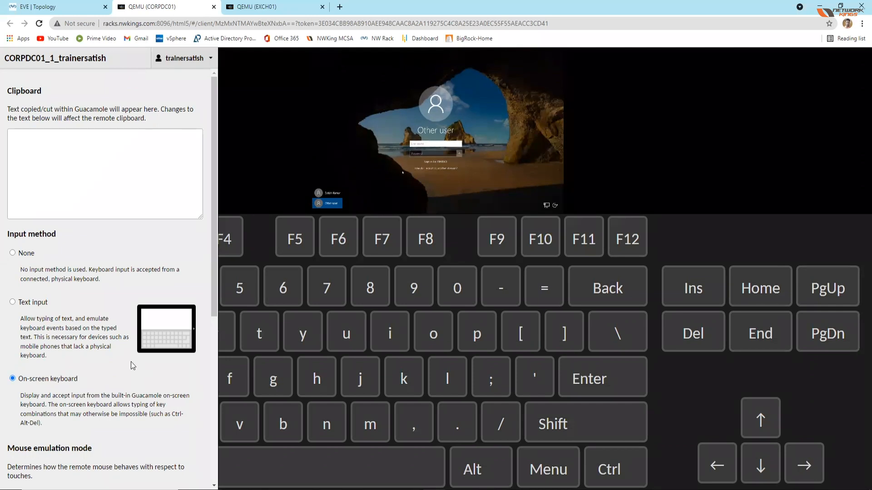
pyautogui.click(26, 254)
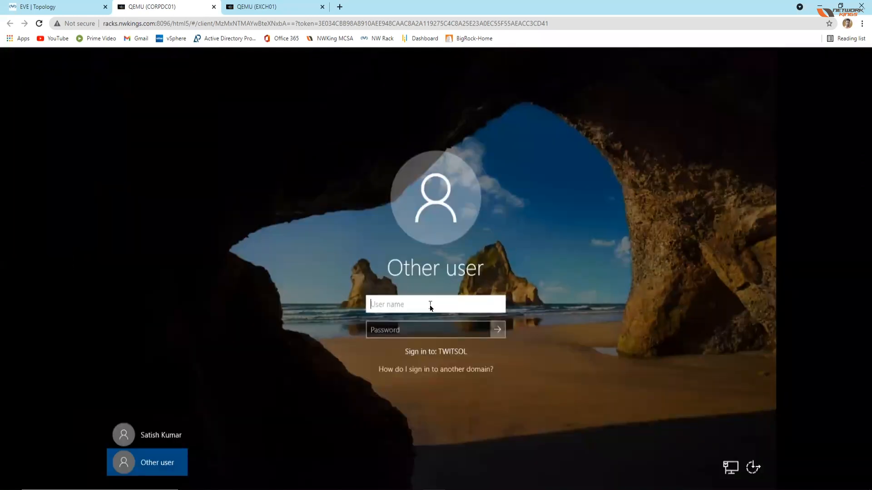
# Step: Sign in to CORPDC01 as Administrator with the account password, checking the EXCH01 console while the desktop loads
pyautogui.write('Administrator')
pyautogui.press('Tab')
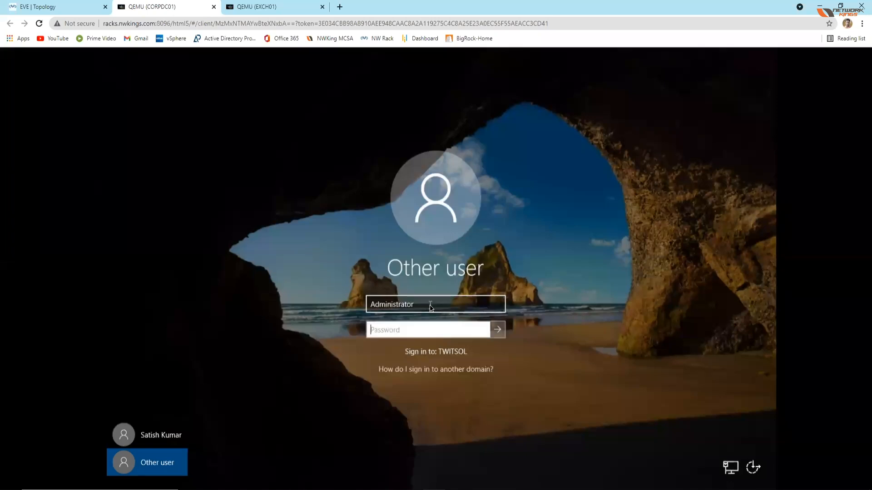
pyautogui.write('*******')
pyautogui.press('Return')
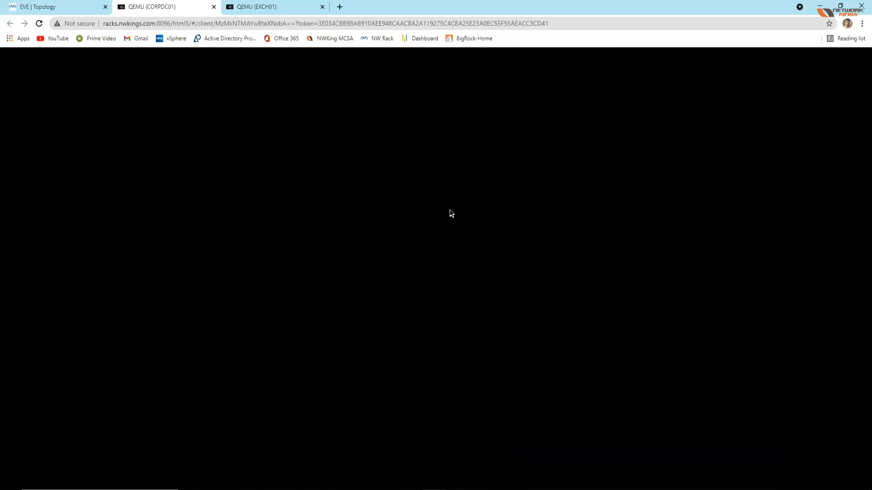
pyautogui.click(266, 7)
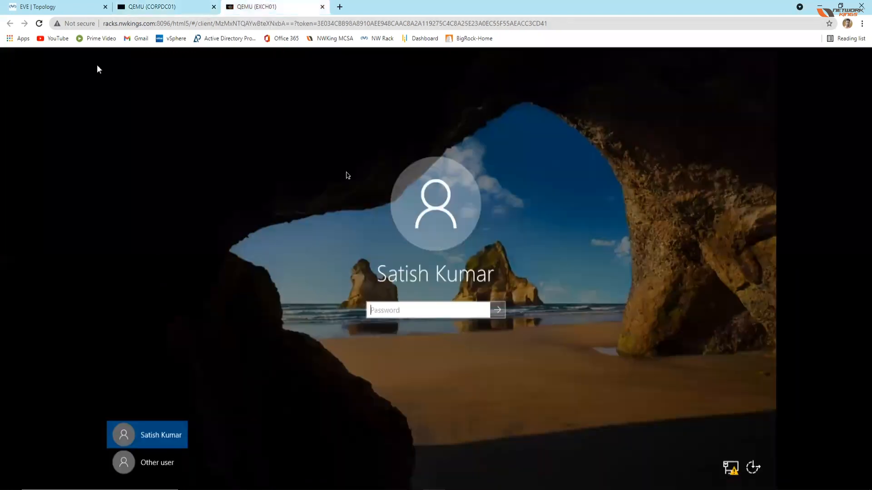
pyautogui.click(156, 9)
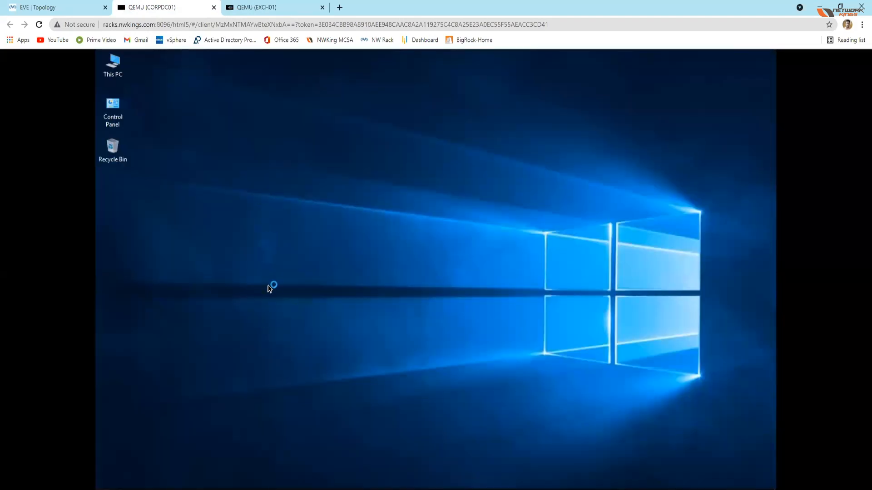
# Step: Find cmd through the CORPDC01 search, open Command Prompt and minimize its window
pyautogui.press('super+r')
pyautogui.press('Escape')
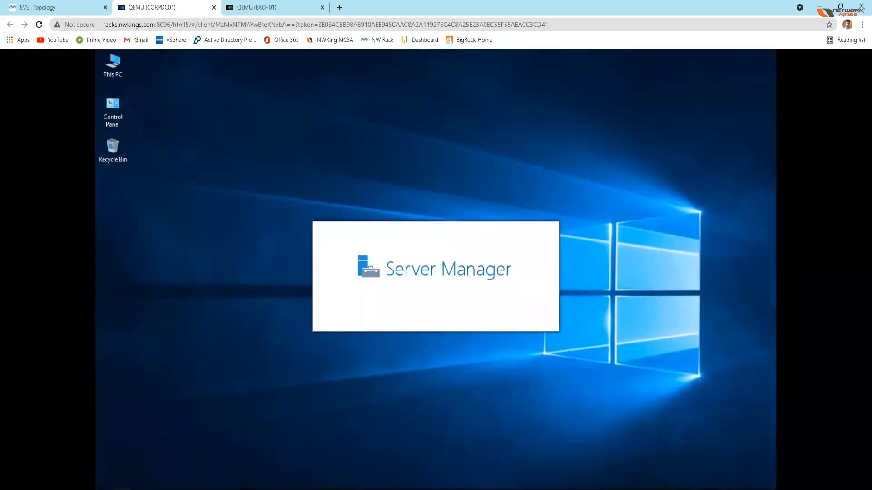
pyautogui.click(122, 489)
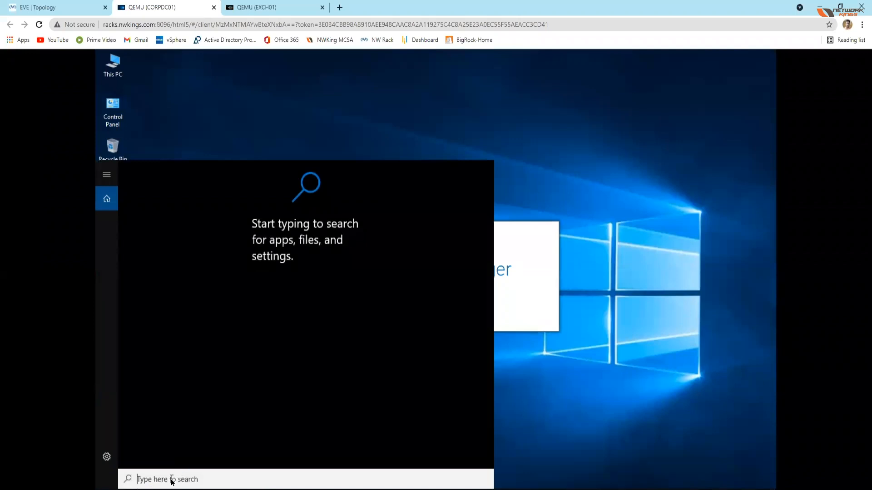
pyautogui.write('cmd')
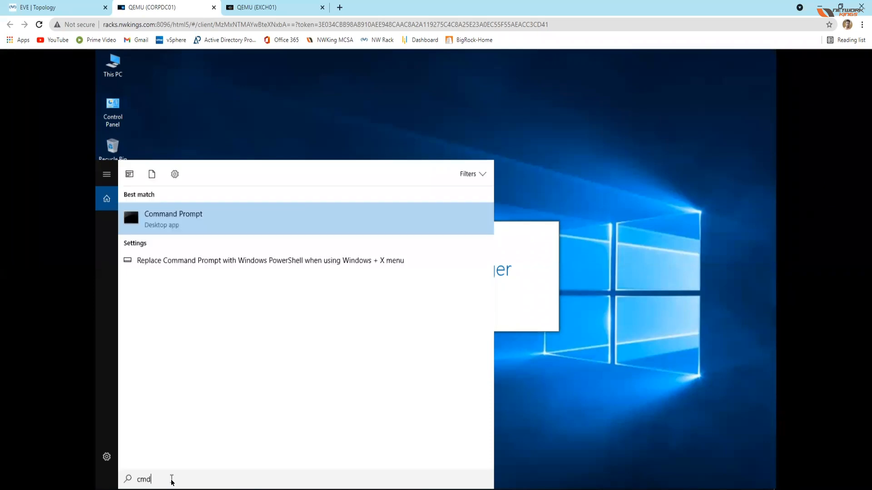
pyautogui.click(167, 220)
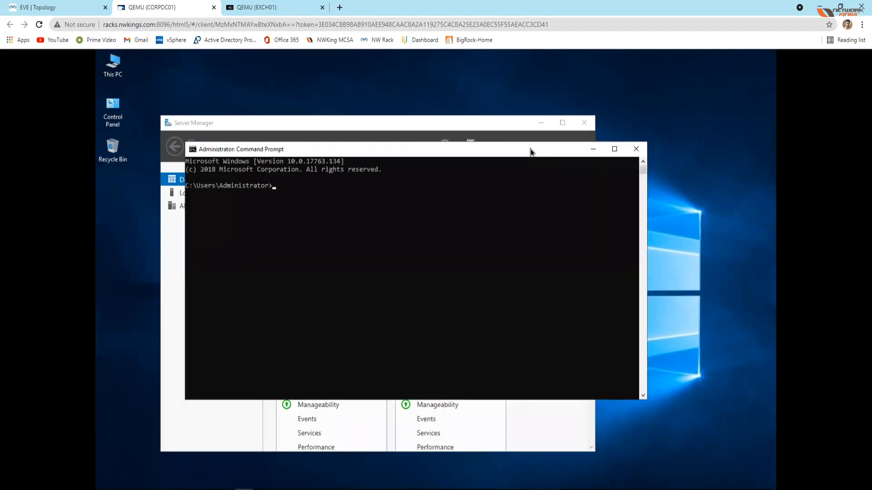
pyautogui.click(593, 149)
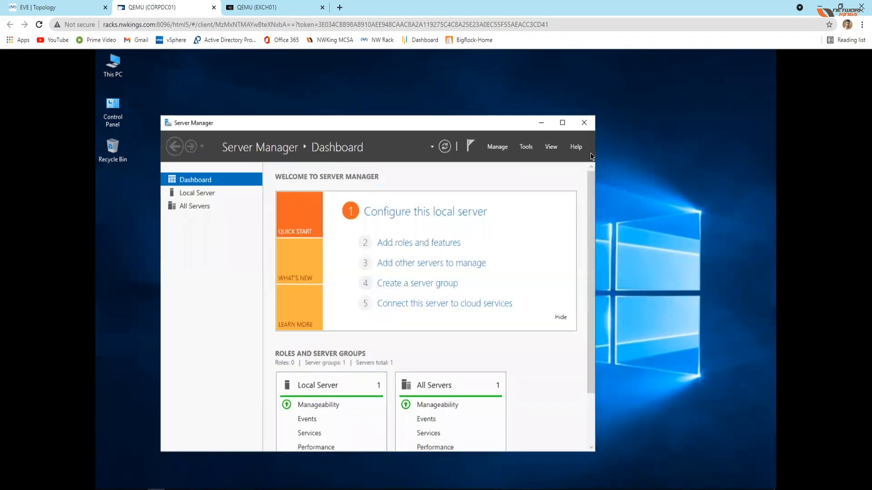
# Step: Launch Active Directory Users and Computers from Server Manager and refresh the desktop while it loads
pyautogui.click(526, 147)
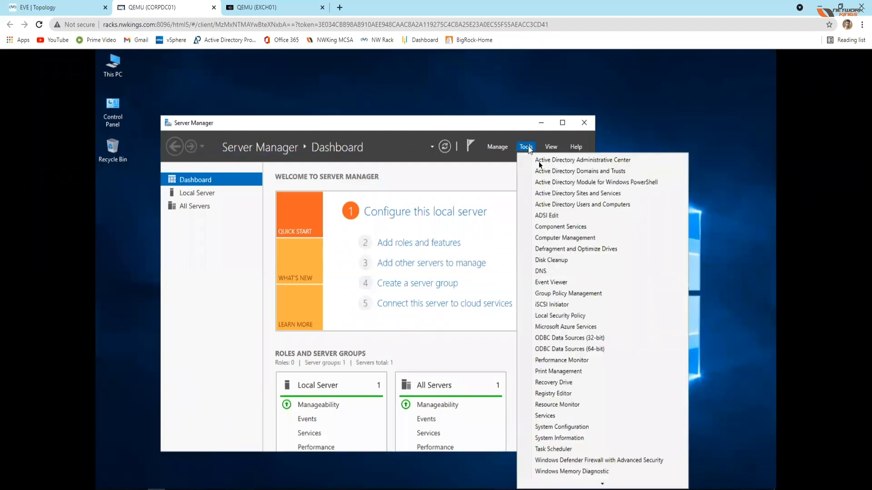
pyautogui.click(566, 209)
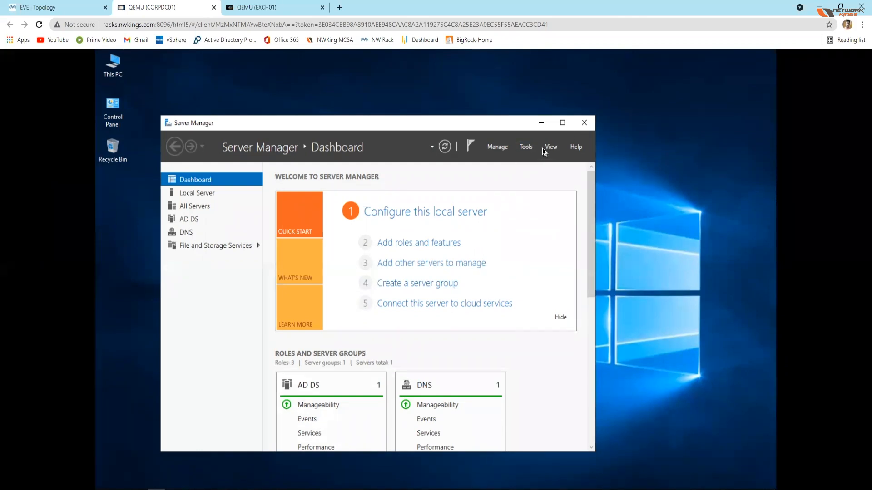
pyautogui.click(638, 154)
pyautogui.rightClick(643, 168)
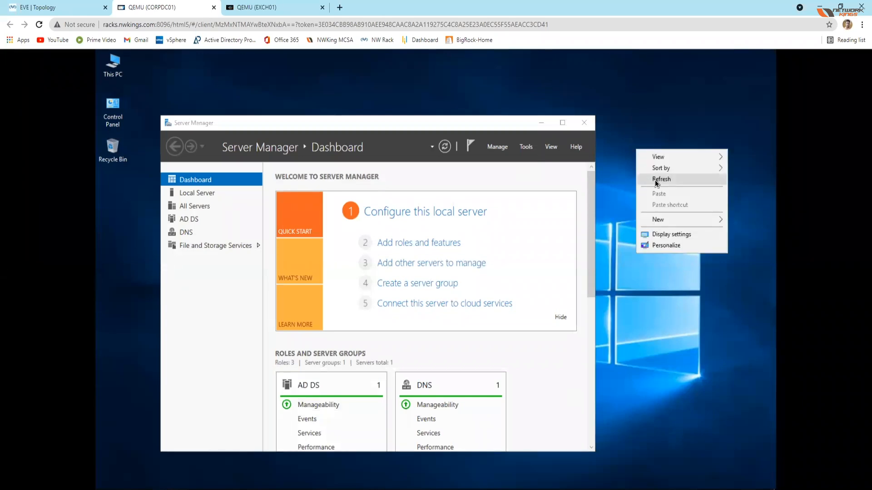
pyautogui.click(655, 181)
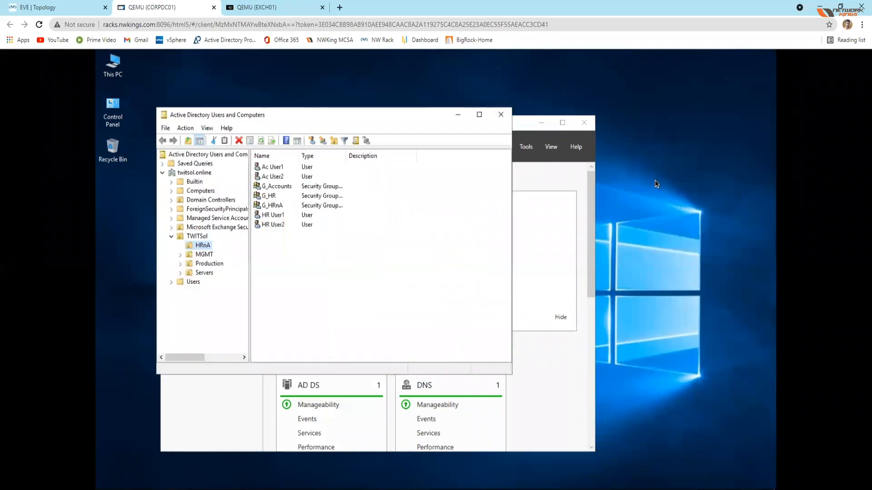
# Step: Look through the Computers container and the Servers unit under TWITSol, and select the EXCH01 computer object
pyautogui.click(171, 237)
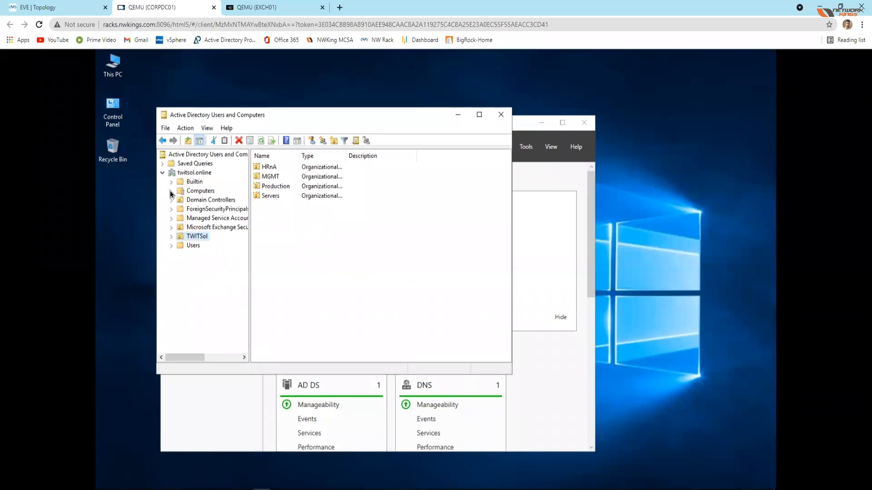
pyautogui.click(212, 192)
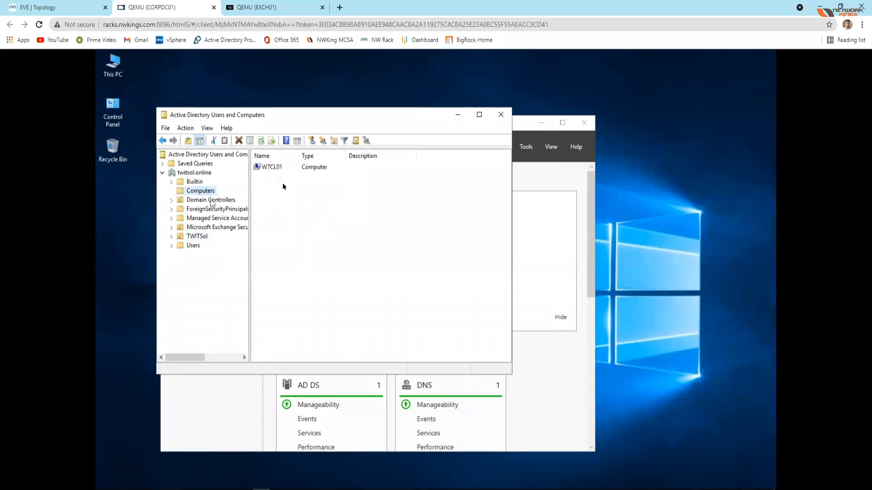
pyautogui.click(172, 236)
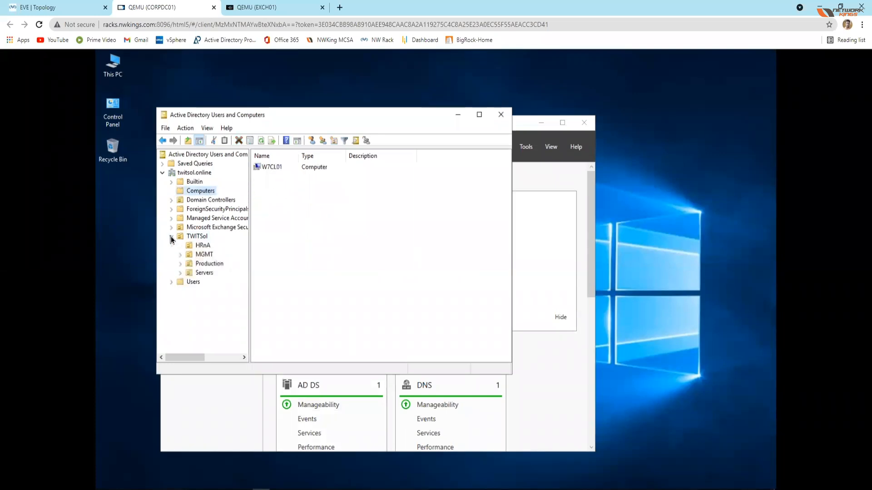
pyautogui.click(203, 273)
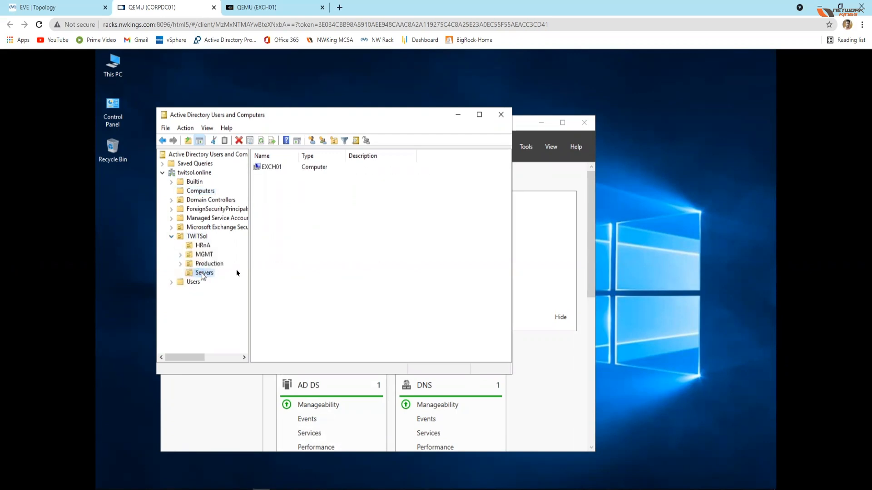
pyautogui.click(272, 167)
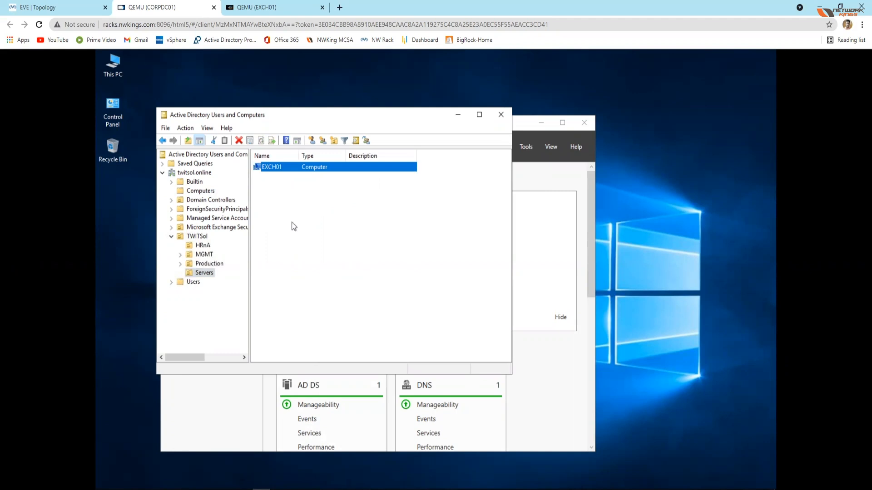
# Step: Bring back the Command Prompt window, move it off the directory list, and ping EXCH01
pyautogui.click(244, 489)
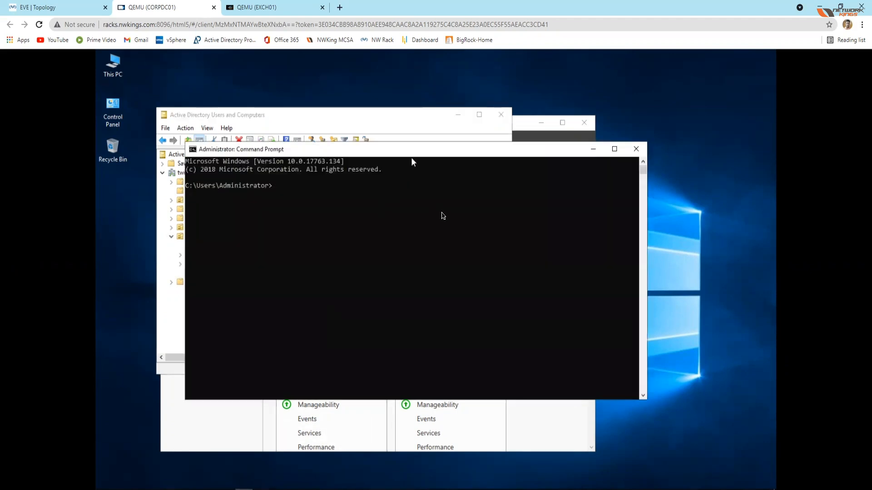
pyautogui.click(444, 216)
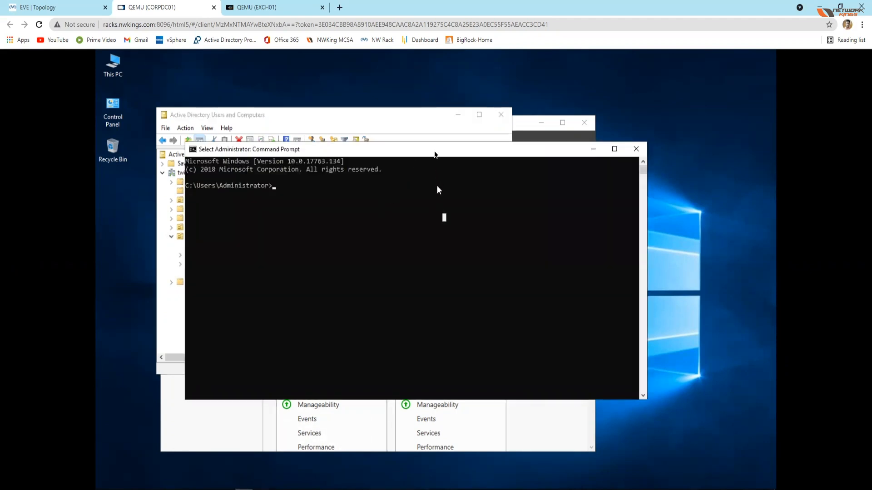
pyautogui.click(478, 211)
pyautogui.moveTo(444, 154); pyautogui.dragTo(480, 213)
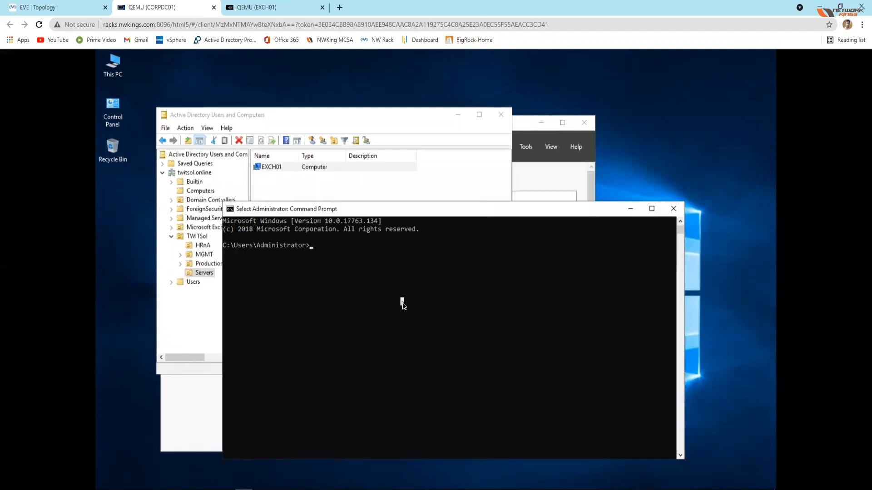
pyautogui.write('ping EXCH')
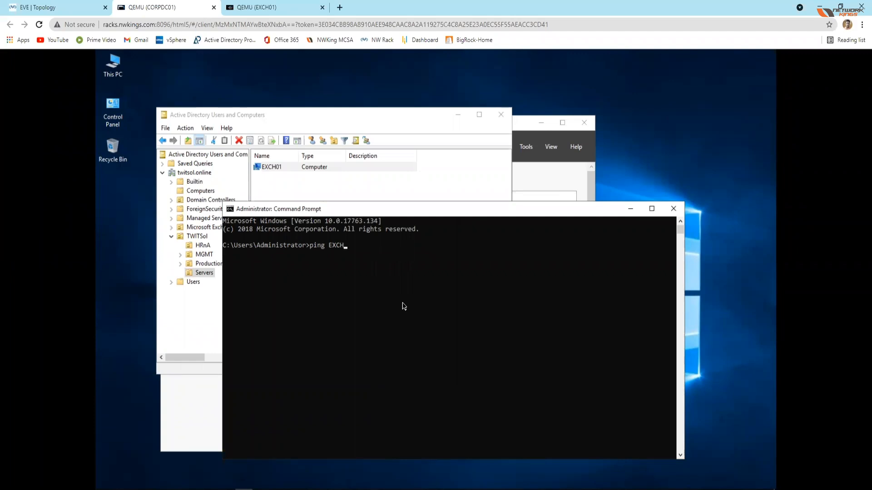
pyautogui.click(407, 284)
pyautogui.press('Escape')
pyautogui.click(408, 284)
pyautogui.press('Escape')
pyautogui.write('01')
pyautogui.press('Return')
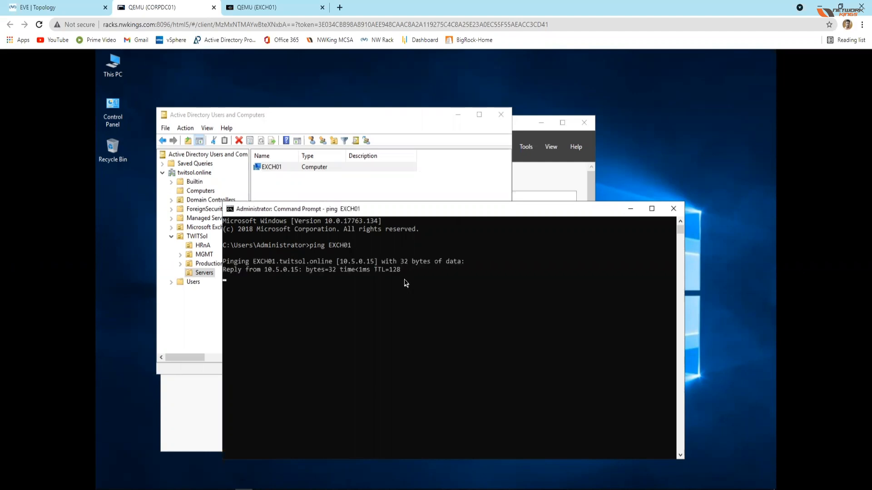
# Step: Search the Entire Directory for the EXCH01 sign-in user's account by first name and select it
pyautogui.click(391, 114)
pyautogui.click(350, 169)
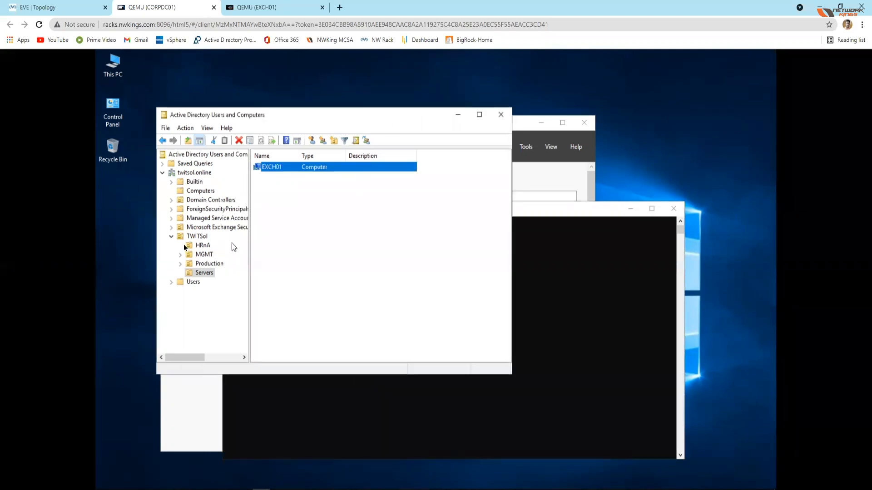
pyautogui.click(357, 141)
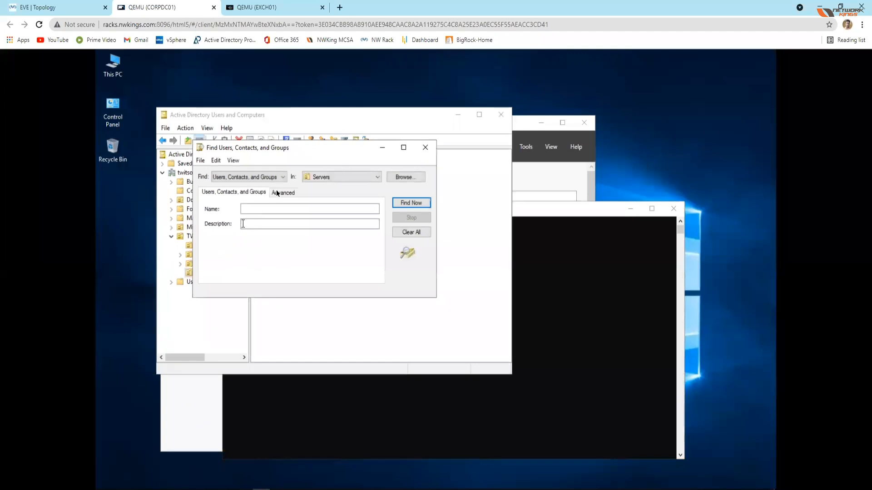
pyautogui.click(370, 180)
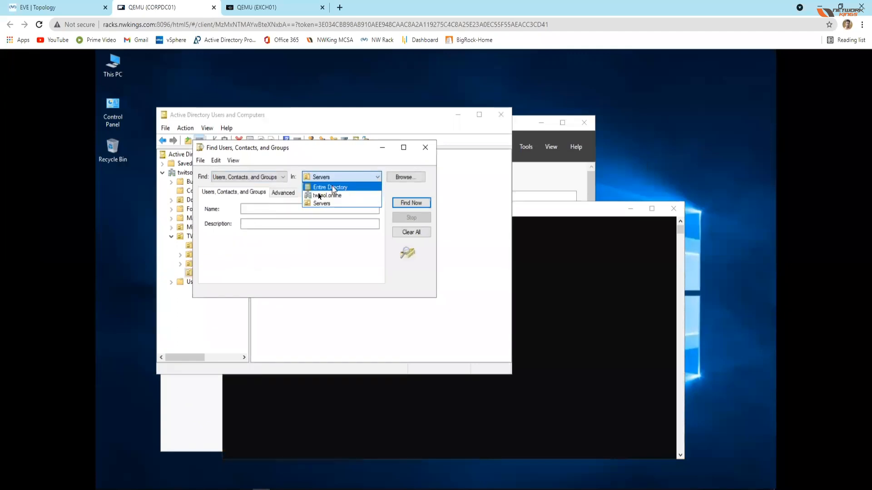
pyautogui.click(319, 188)
pyautogui.click(267, 210)
pyautogui.write('satish')
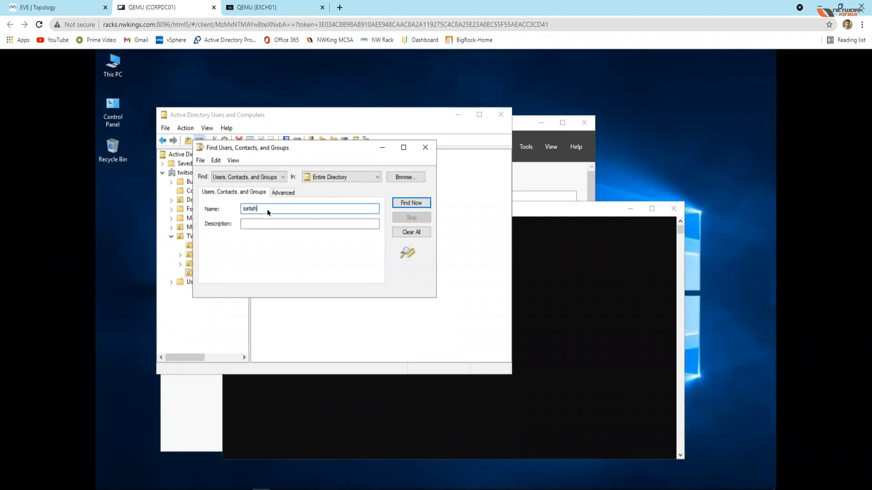
pyautogui.click(414, 203)
pyautogui.click(208, 318)
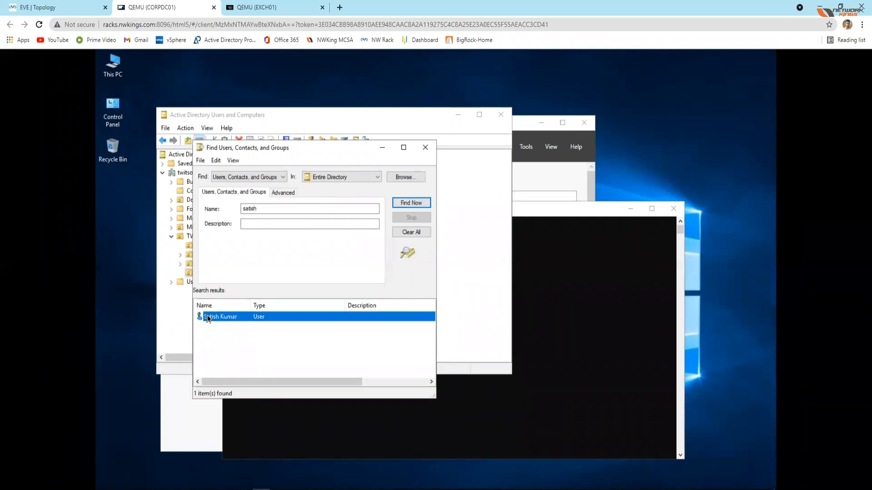
# Step: Reset the found user's password without requiring a change at next logon, and unlock the account
pyautogui.rightClick(208, 317)
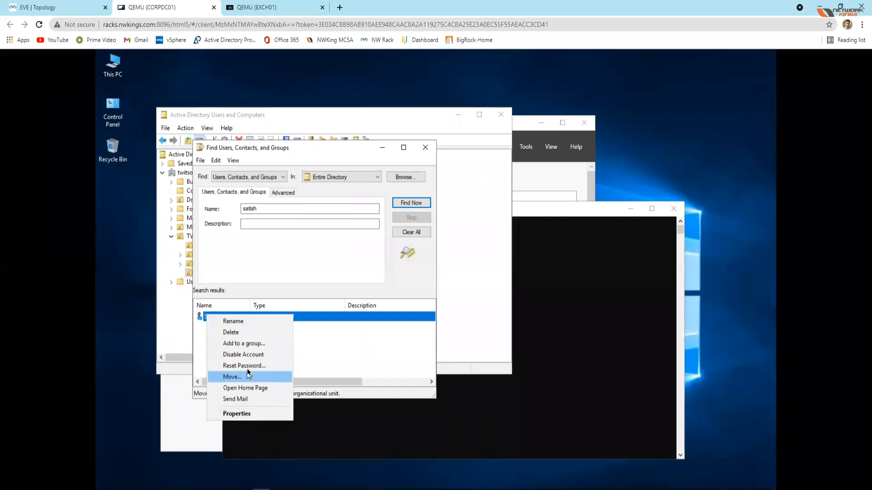
pyautogui.click(249, 366)
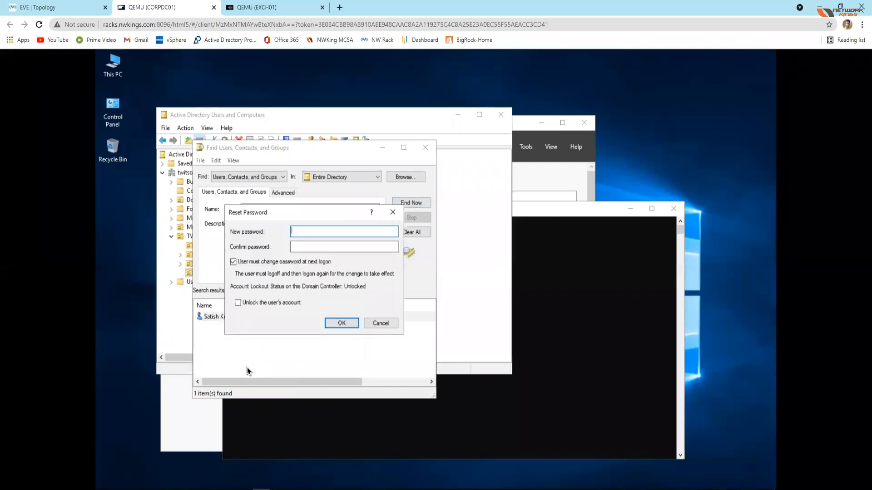
pyautogui.click(234, 263)
pyautogui.click(312, 231)
pyautogui.press('Tab')
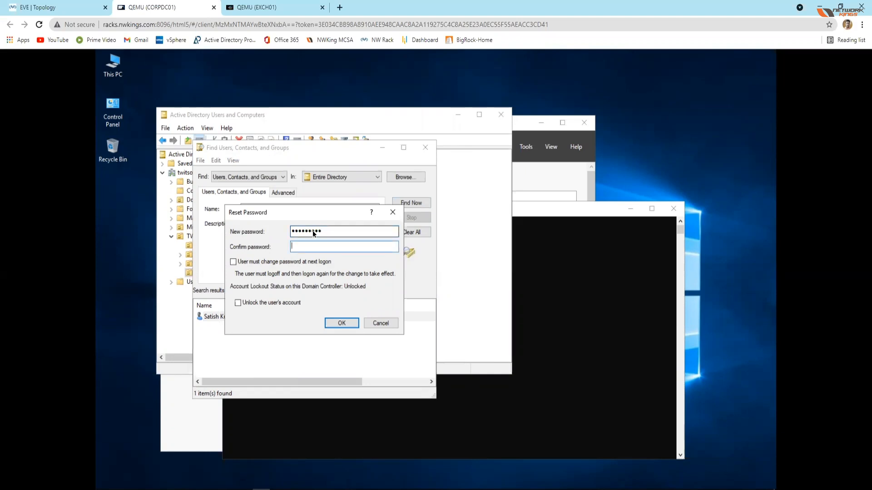
pyautogui.write('*********')
pyautogui.click(238, 303)
pyautogui.click(331, 325)
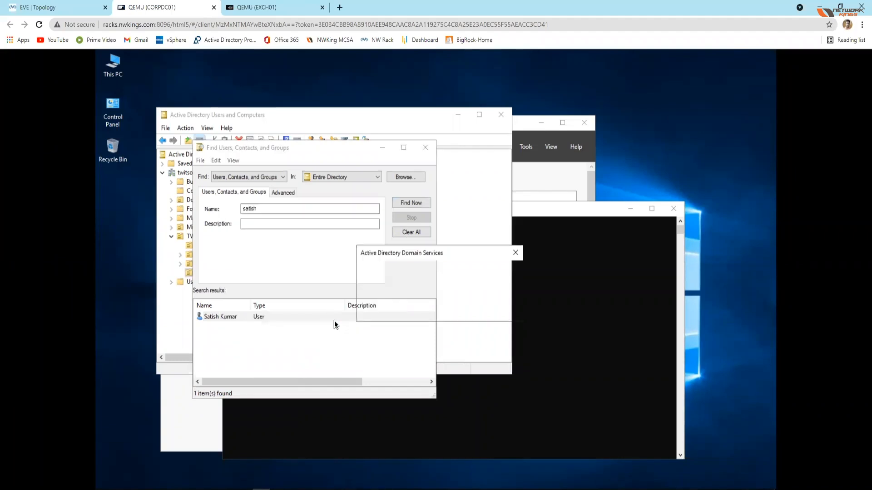
pyautogui.click(498, 312)
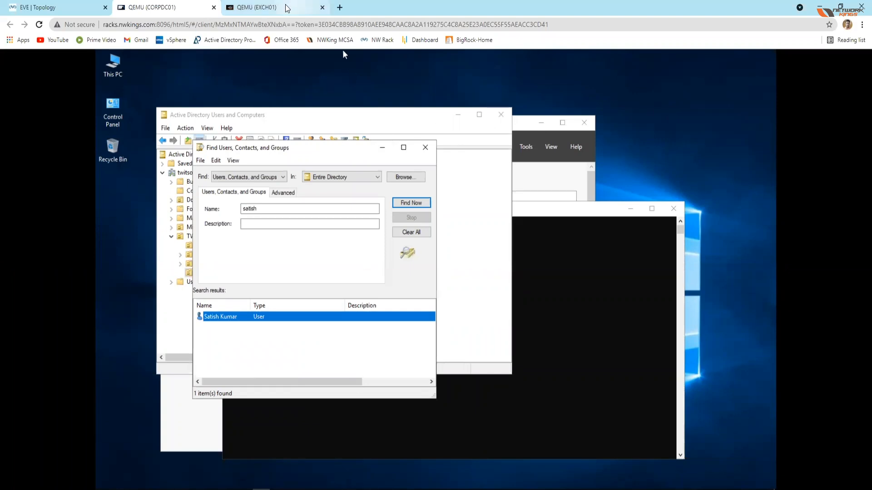
# Step: Switch to the EXCH01 console and bring up its sign-in screen by sending the unlock sequence from the on-screen keyboard
pyautogui.click(256, 7)
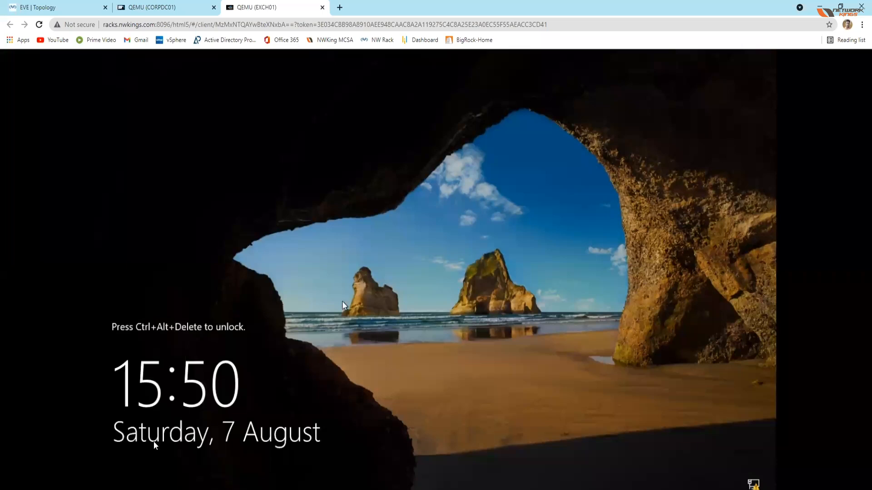
pyautogui.click(59, 395)
pyautogui.click(41, 483)
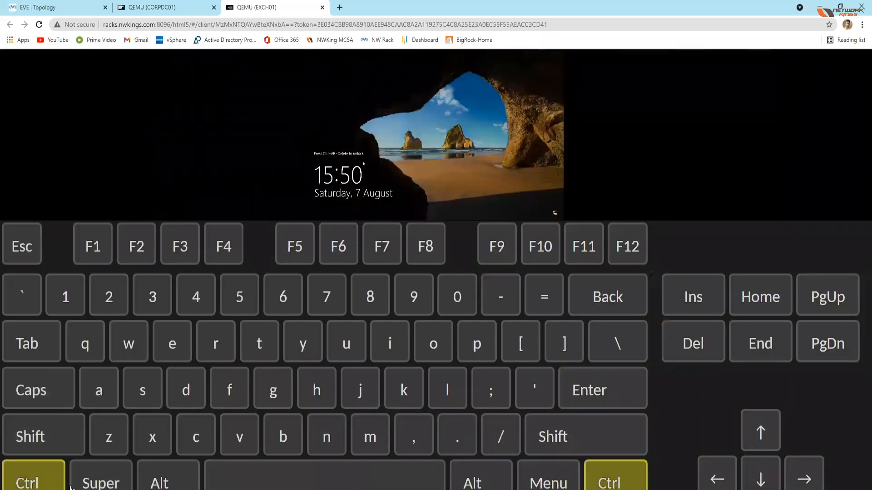
pyautogui.click(158, 485)
pyautogui.click(690, 347)
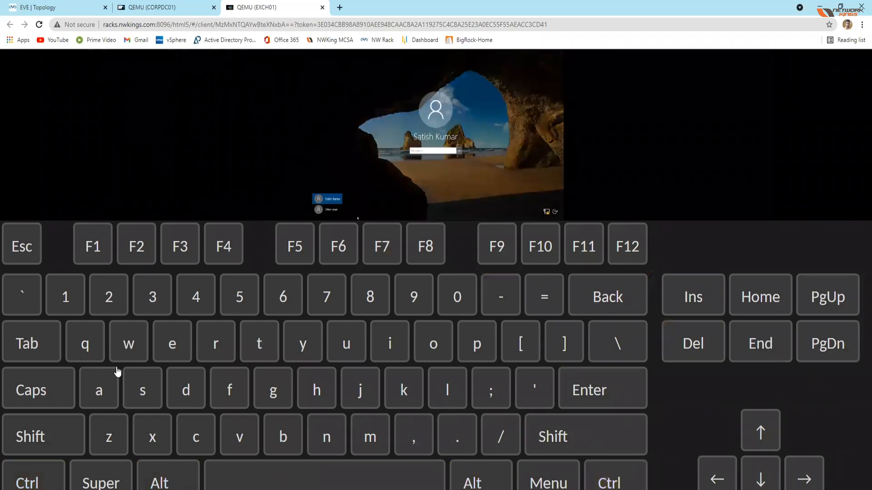
# Step: Set the remote console's input method to None and sign in to EXCH01 with the account password
pyautogui.hotkey('ctrl', 'alt', 'shift')
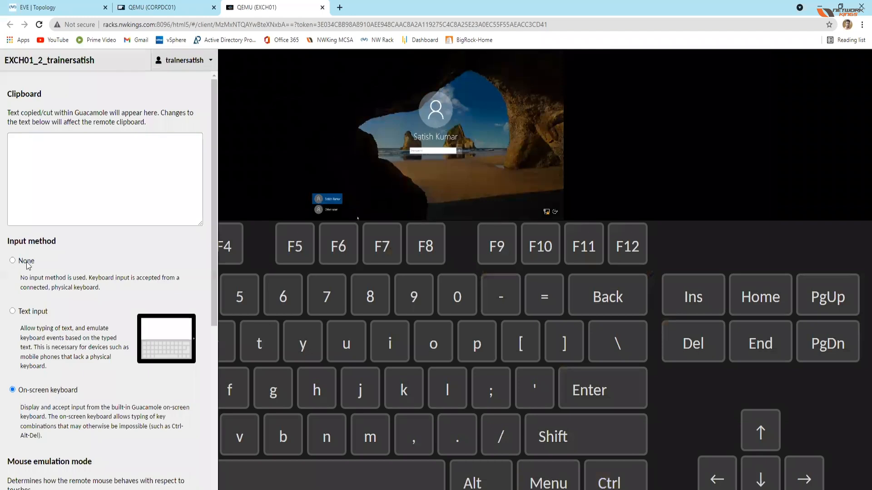
pyautogui.click(26, 264)
pyautogui.hotkey('ctrl', 'alt', 'shift')
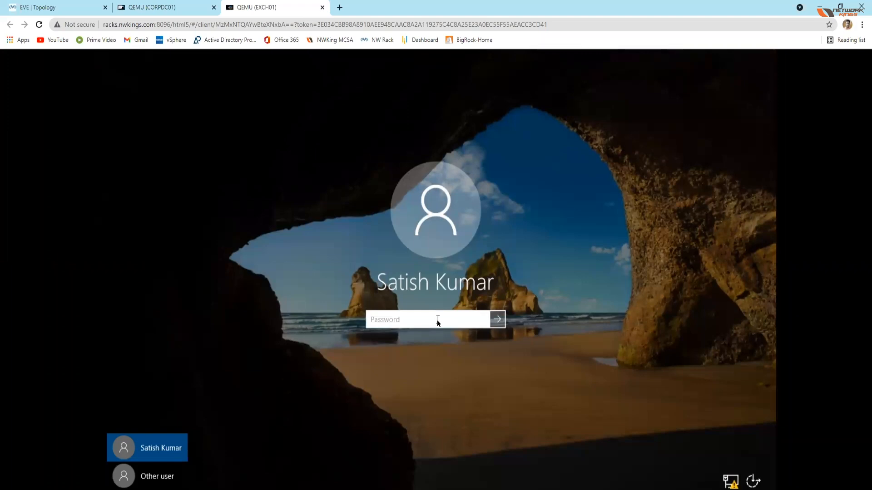
pyautogui.hotkey('ctrl', 'v')
pyautogui.press('Return')
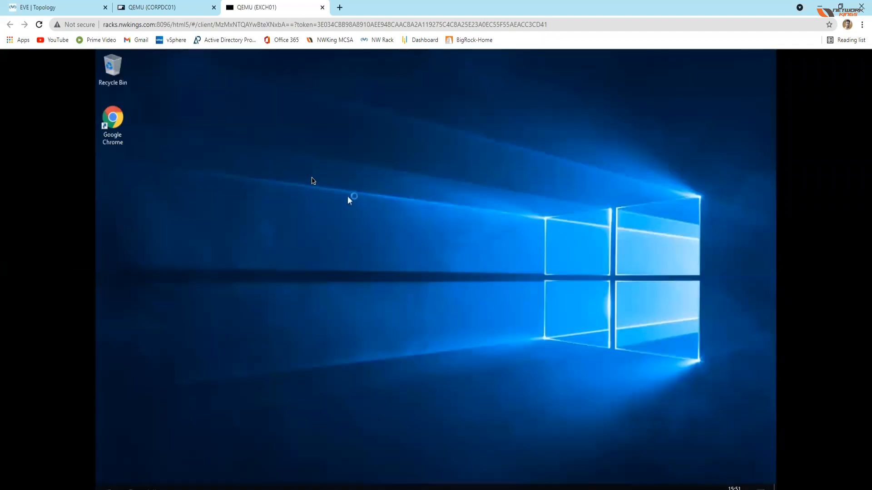
# Step: Close Server Manager on EXCH01 and refresh the desktop
pyautogui.rightClick(312, 178)
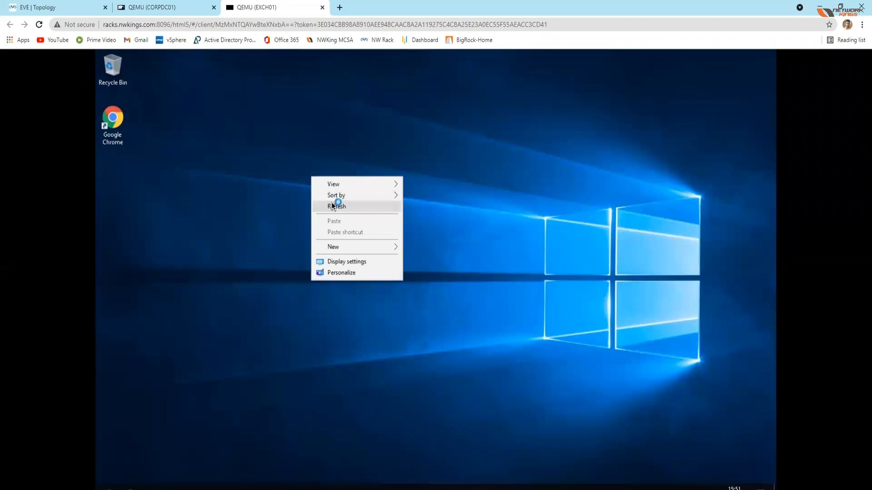
pyautogui.click(333, 206)
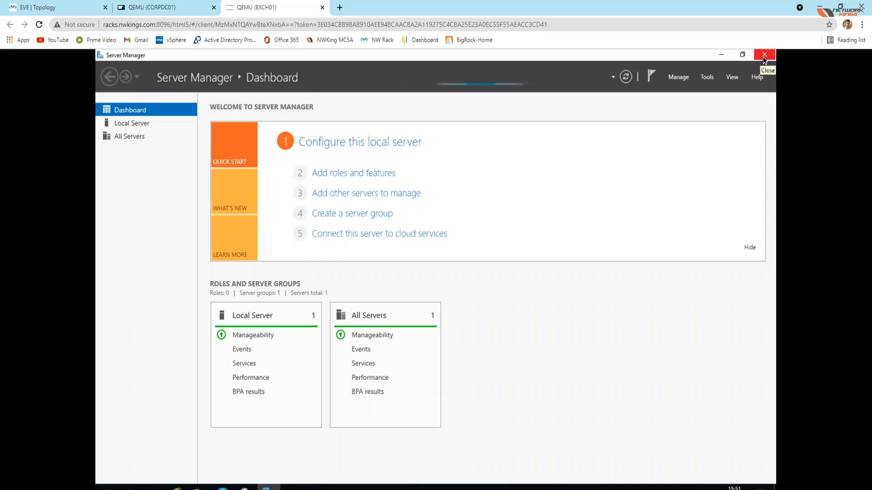
pyautogui.click(148, 7)
pyautogui.click(251, 13)
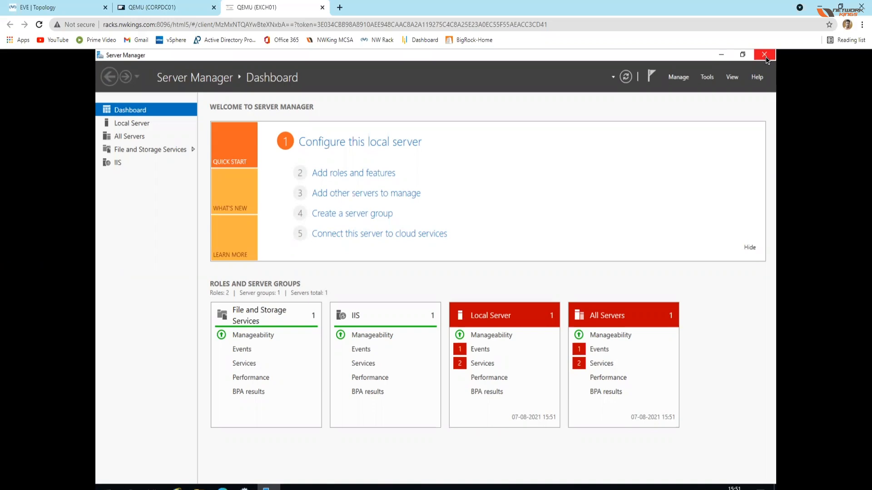
pyautogui.click(764, 55)
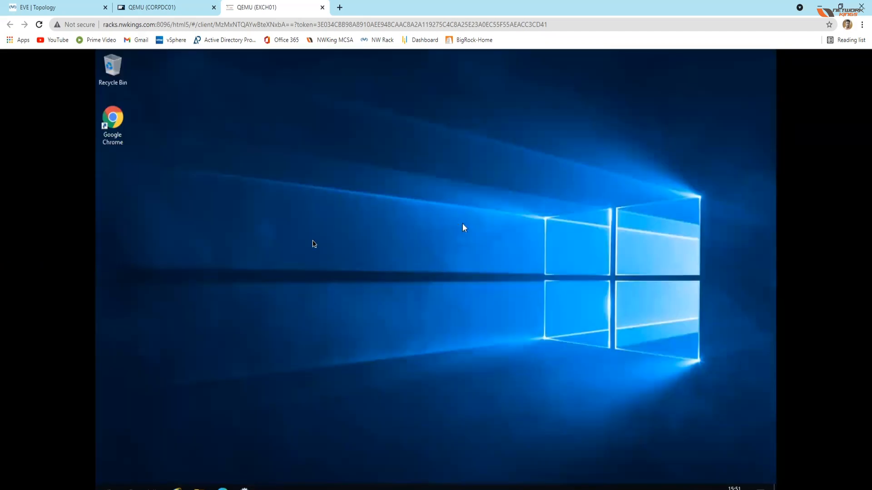
pyautogui.rightClick(303, 236)
pyautogui.click(323, 268)
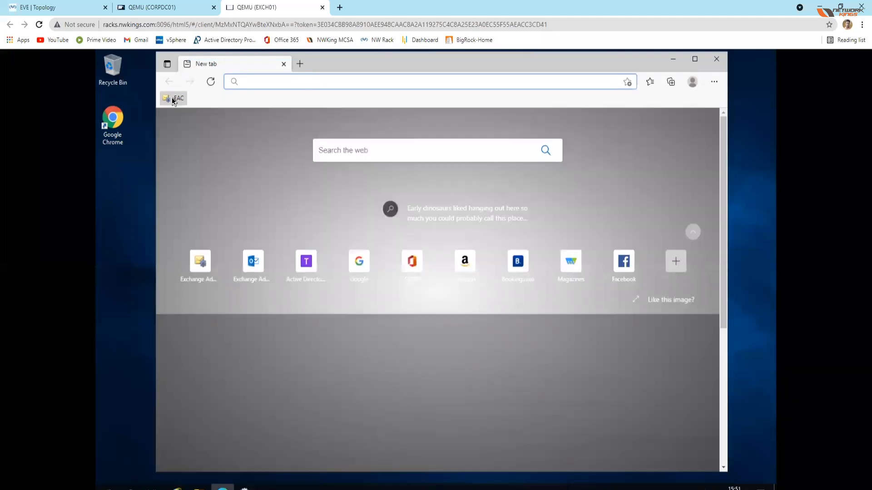
# Step: Open the saved EAC favorite in the EXCH01 browser and continue to localhost past the certificate warning
pyautogui.click(173, 98)
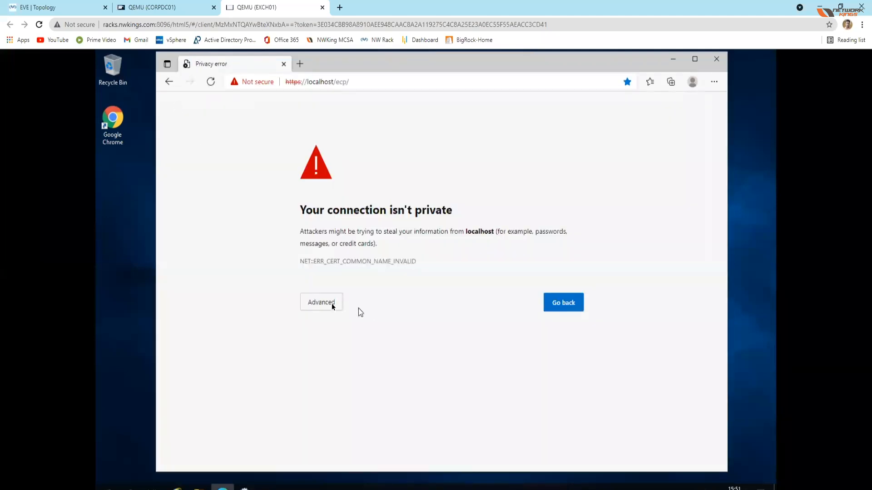
pyautogui.click(332, 304)
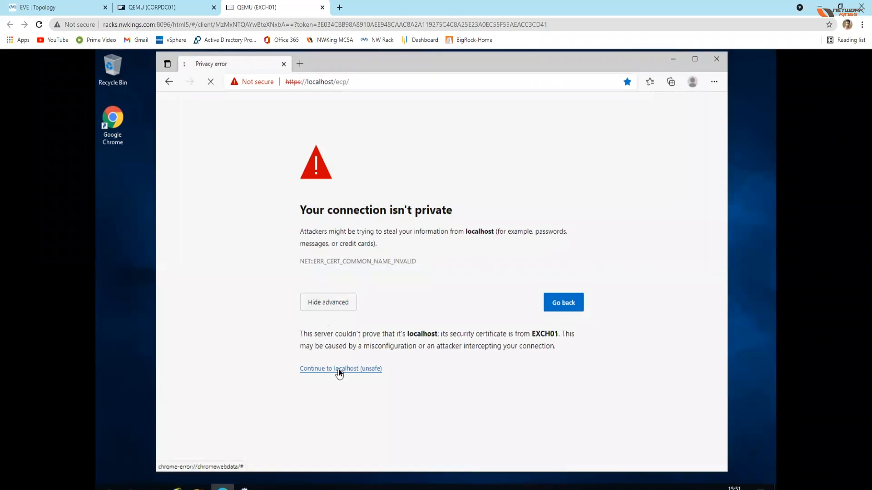
pyautogui.click(339, 369)
# Step: Sign in to the on-premises Exchange Admin Center with the administrator's user name and account password
pyautogui.click(455, 247)
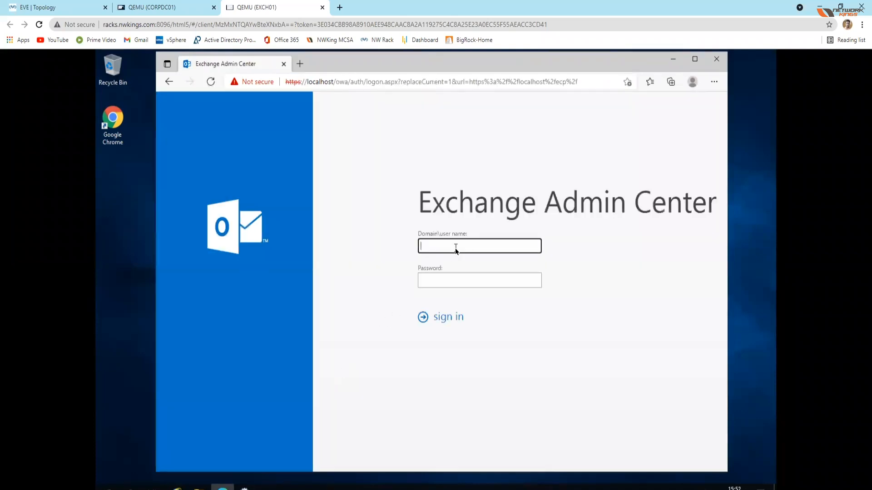
pyautogui.press('Tab')
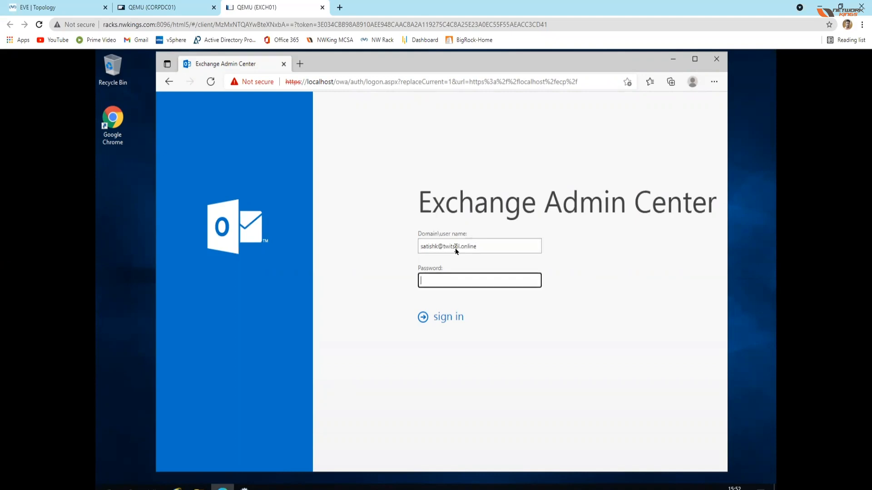
pyautogui.write('•••••••••')
pyautogui.press('Return')
# Step: Switch to the Microsoft 365 browser window and highlight the Exchange admin center heading on the Exchange Online page
pyautogui.moveTo(501, 489)
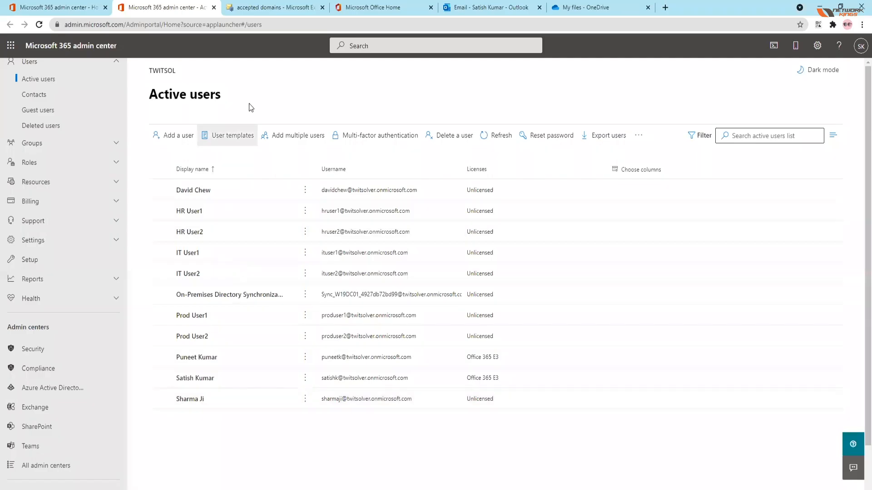
pyautogui.click(72, 9)
pyautogui.click(157, 14)
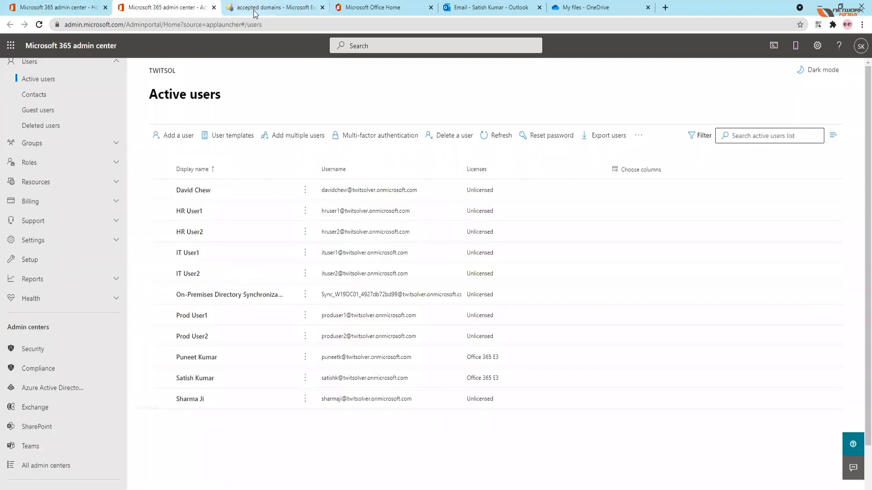
pyautogui.click(253, 10)
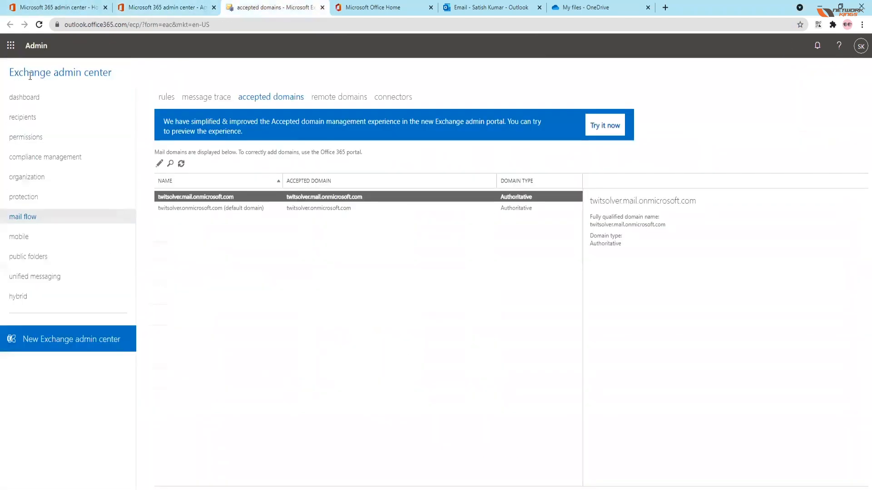
pyautogui.moveTo(9, 74); pyautogui.dragTo(114, 78)
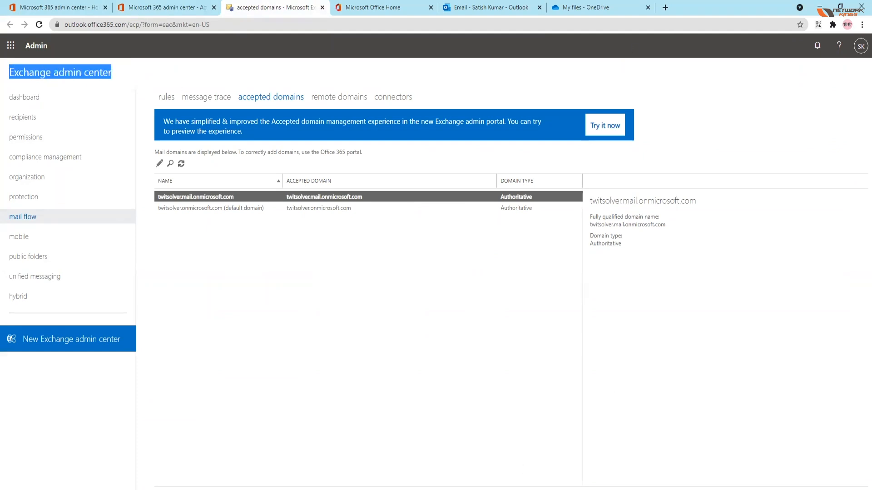
# Step: Return to EXCH01 and look through the groups, resources, contacts and mailboxes of the on-premises recipients
pyautogui.moveTo(435, 489)
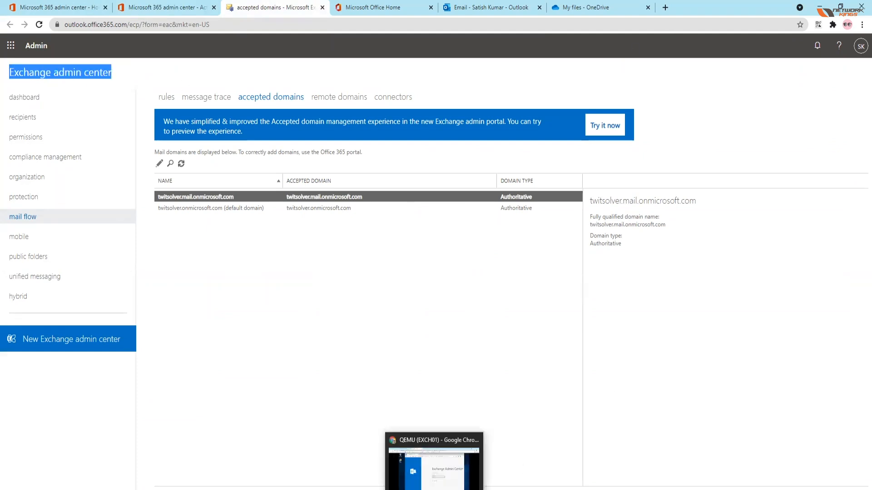
pyautogui.click(437, 465)
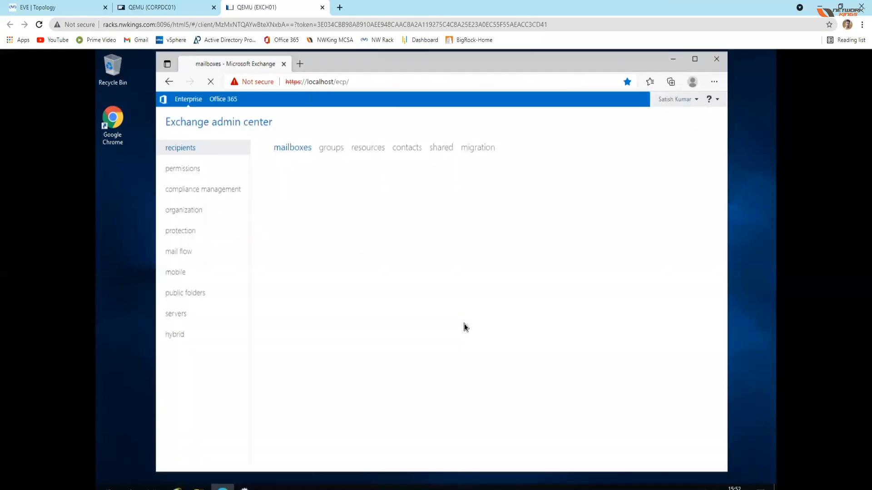
pyautogui.moveTo(488, 67); pyautogui.dragTo(497, 72)
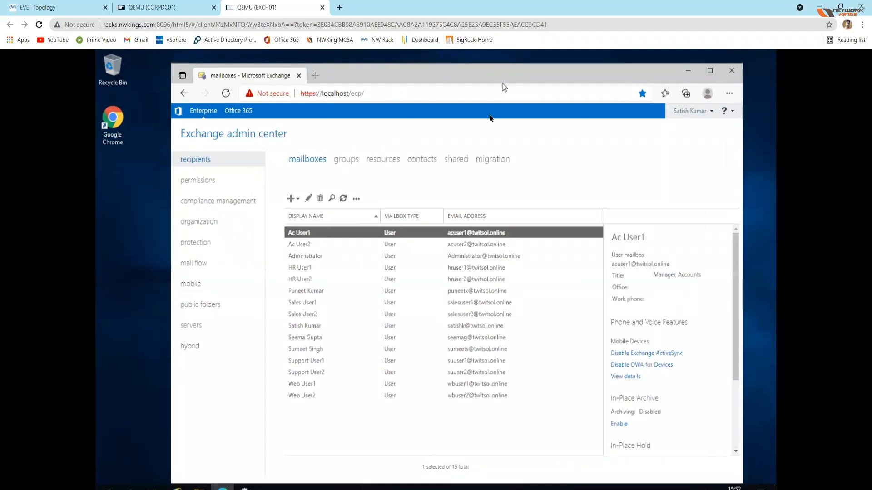
pyautogui.click(336, 162)
pyautogui.click(383, 162)
pyautogui.click(418, 162)
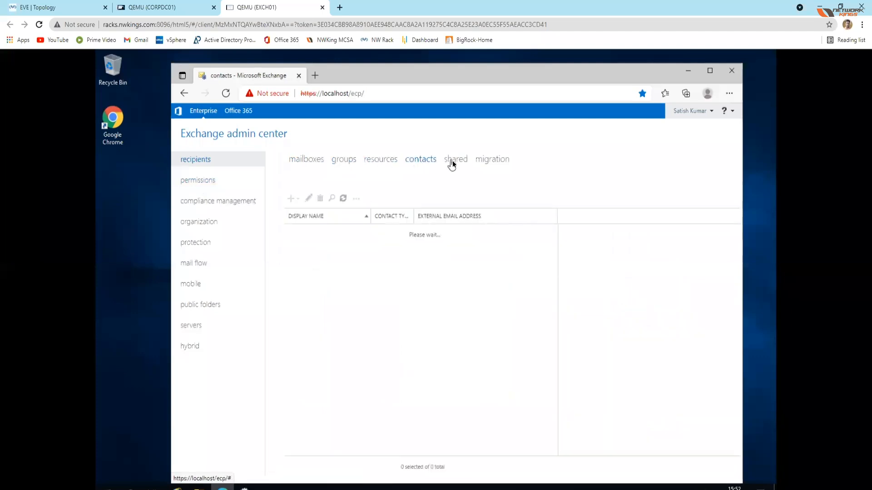
pyautogui.click(310, 161)
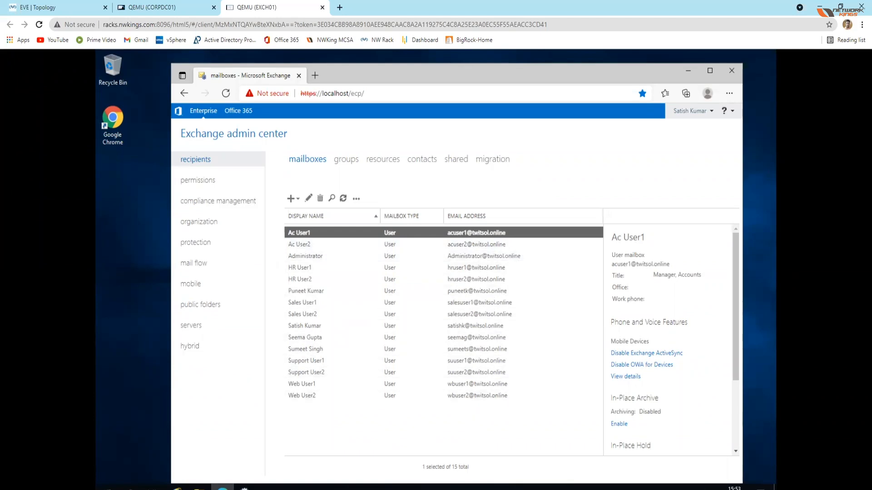
# Step: Switch back to the Microsoft 365 window and compare the Exchange Online recipient mailboxes with the Active users list
pyautogui.press('super+r')
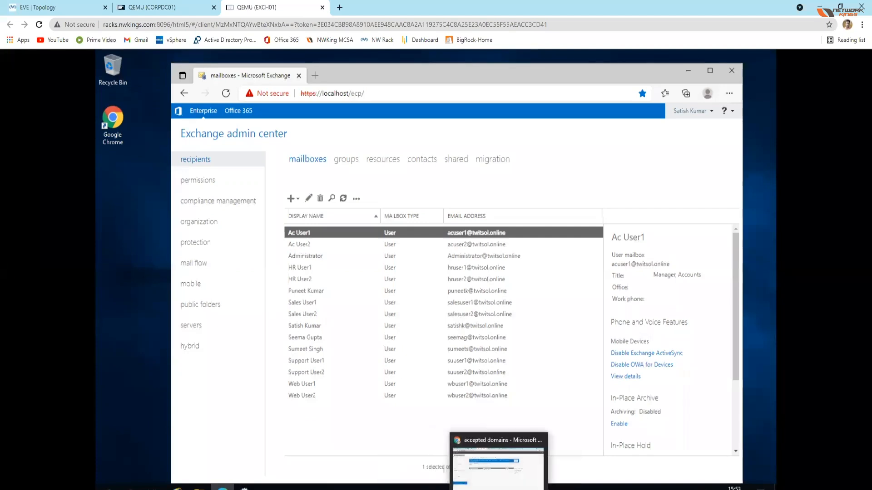
pyautogui.click(498, 466)
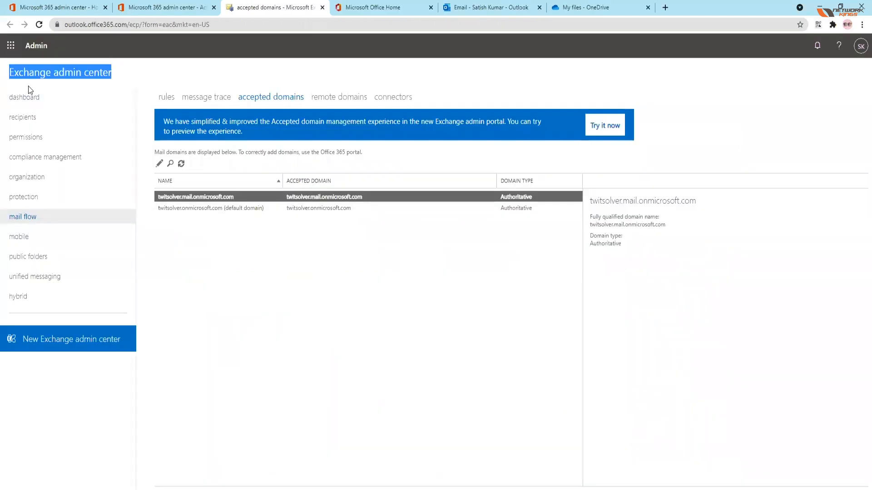
pyautogui.click(32, 119)
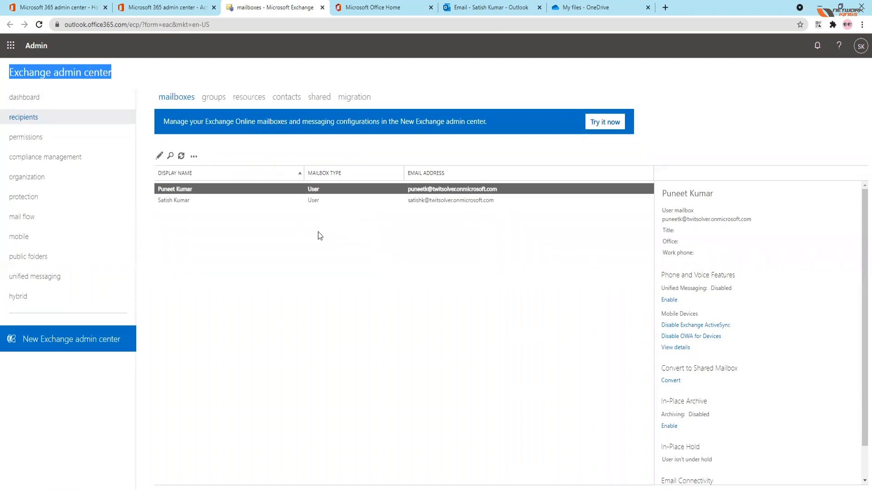
pyautogui.click(145, 8)
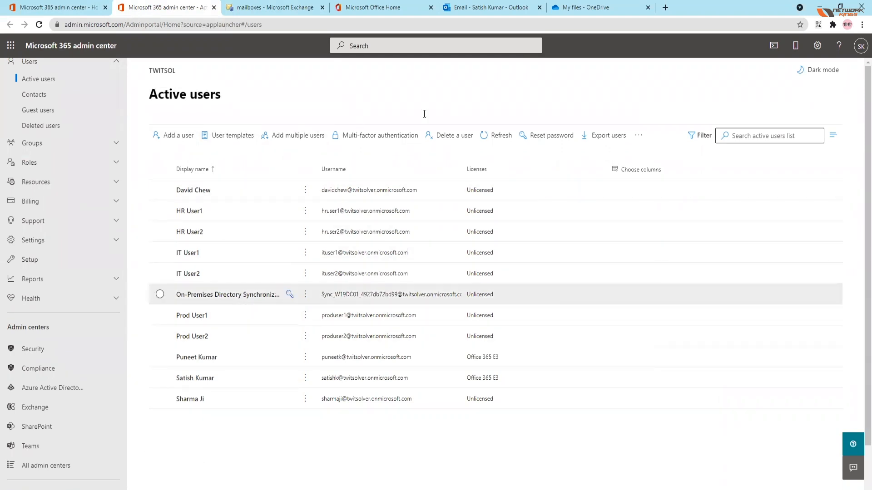
pyautogui.click(290, 8)
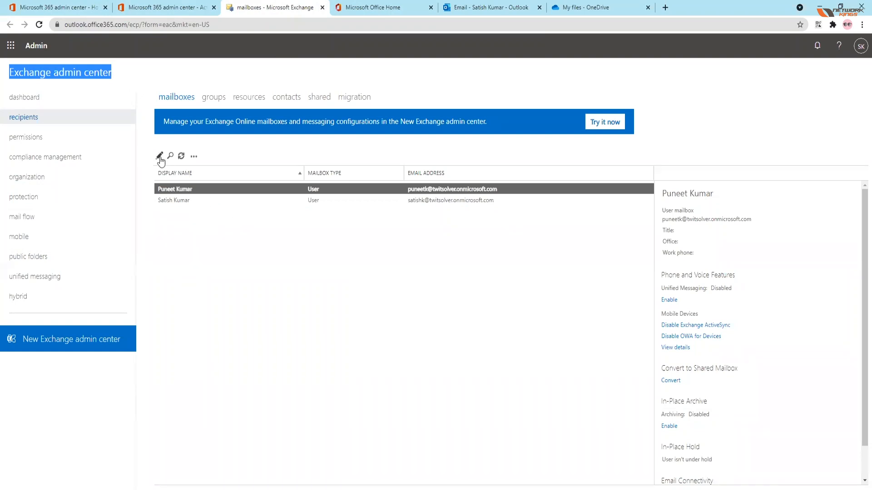
# Step: Examine which actions the Exchange Online mailboxes page offers, moving between the dashboard and recipients
pyautogui.click(194, 158)
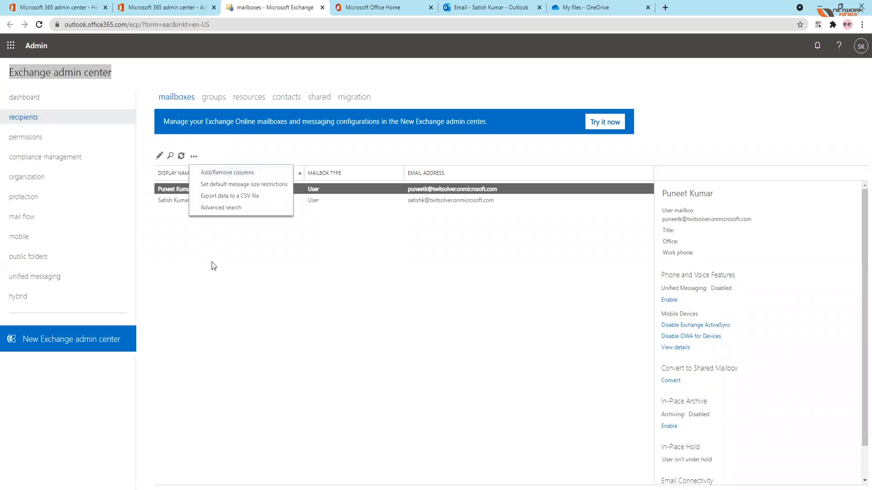
pyautogui.click(211, 263)
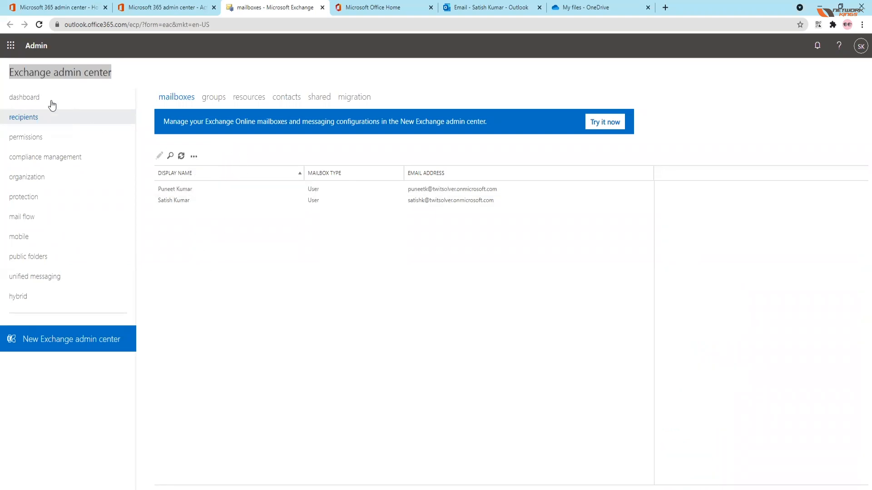
pyautogui.click(36, 101)
pyautogui.click(32, 119)
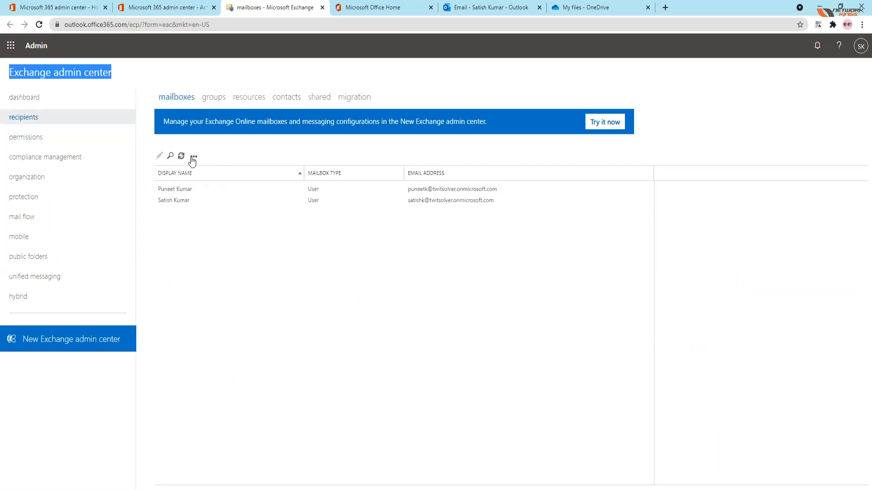
pyautogui.click(194, 157)
pyautogui.click(159, 156)
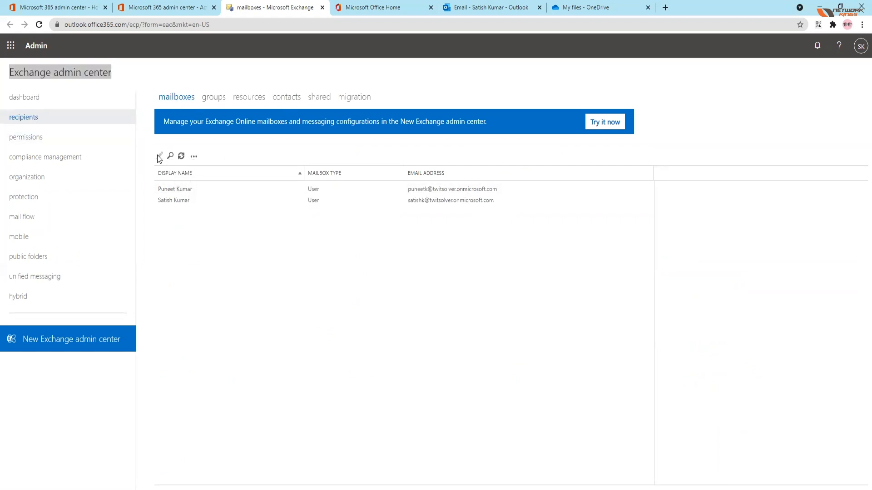
pyautogui.click(22, 98)
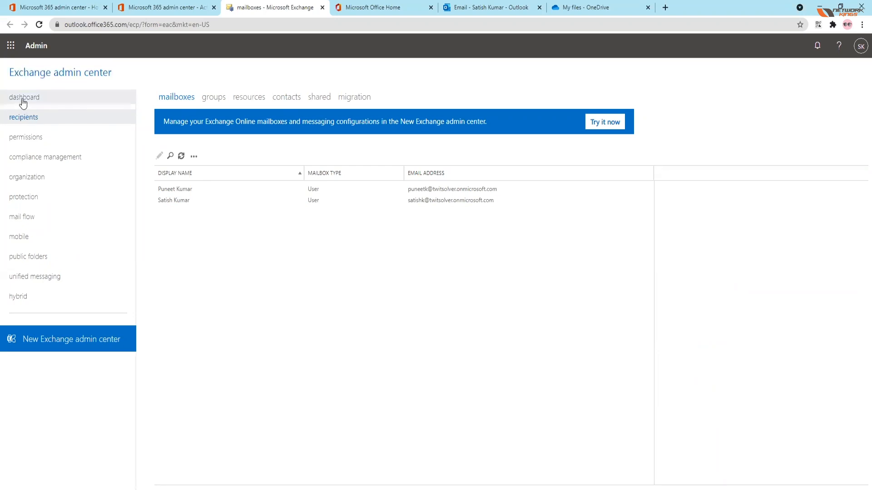
pyautogui.click(21, 118)
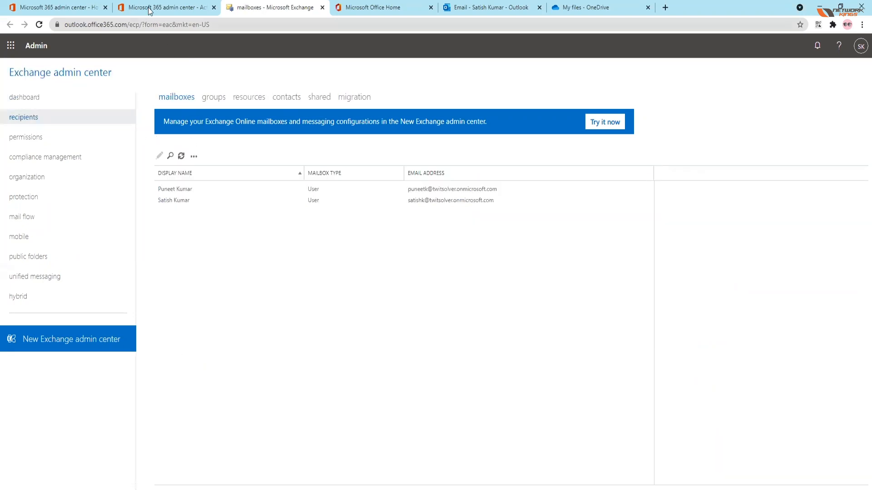
# Step: Review the Microsoft 365 admin center home page and its Active users list, and return to the EXCH01 mailboxes
pyautogui.click(62, 9)
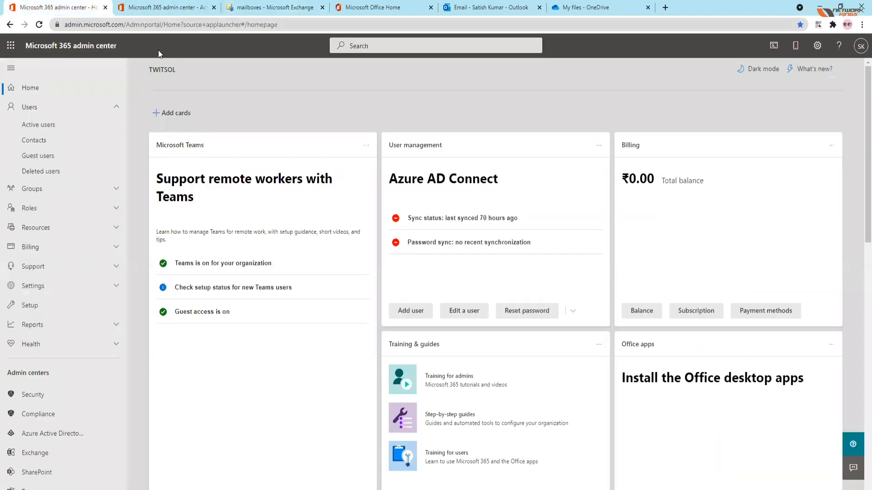
pyautogui.click(156, 6)
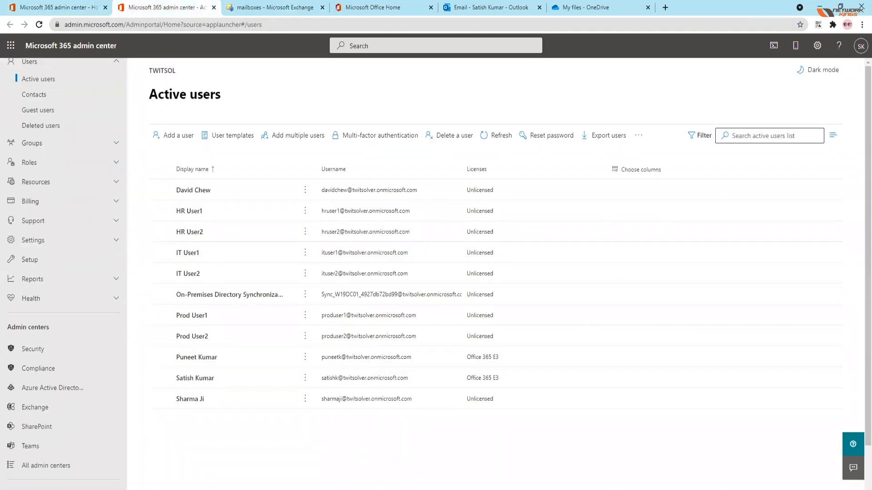
pyautogui.moveTo(431, 489)
pyautogui.click(429, 474)
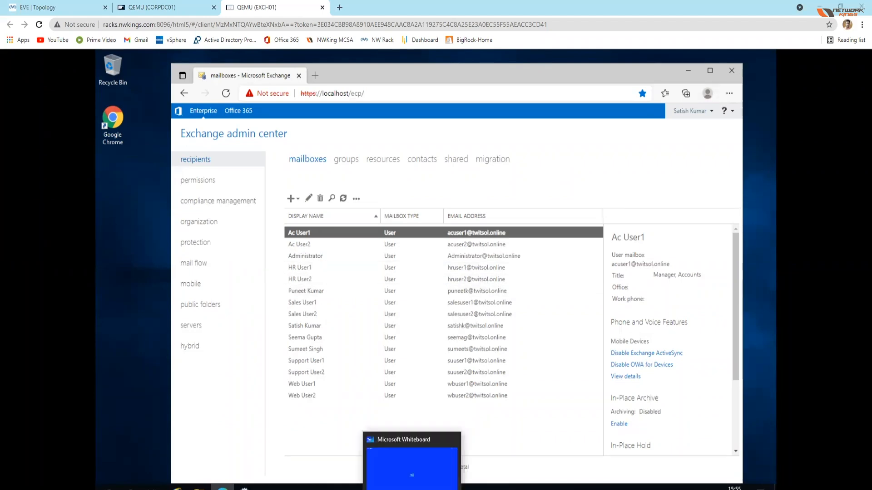
# Step: Switch to Microsoft Whiteboard, leave the File Server board for a blank one, and set the black pen to its thickest width
pyautogui.click(412, 488)
pyautogui.click(34, 50)
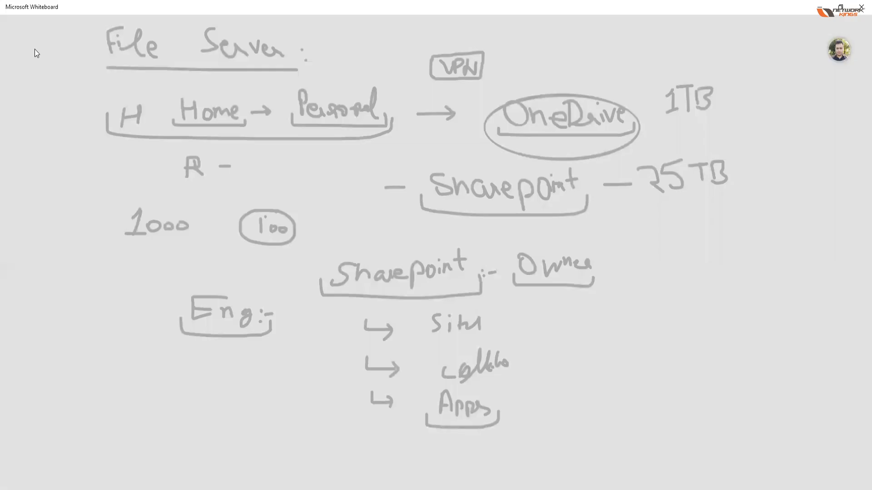
pyautogui.click(243, 157)
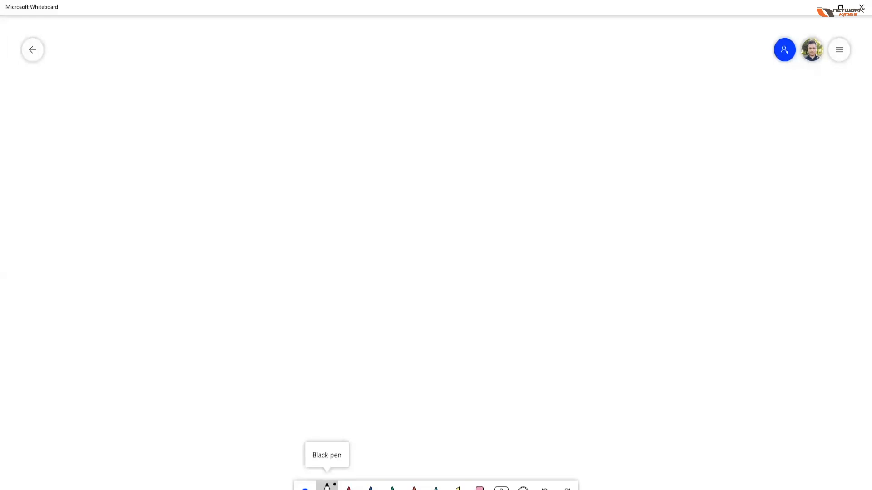
pyautogui.click(326, 485)
pyautogui.click(349, 400)
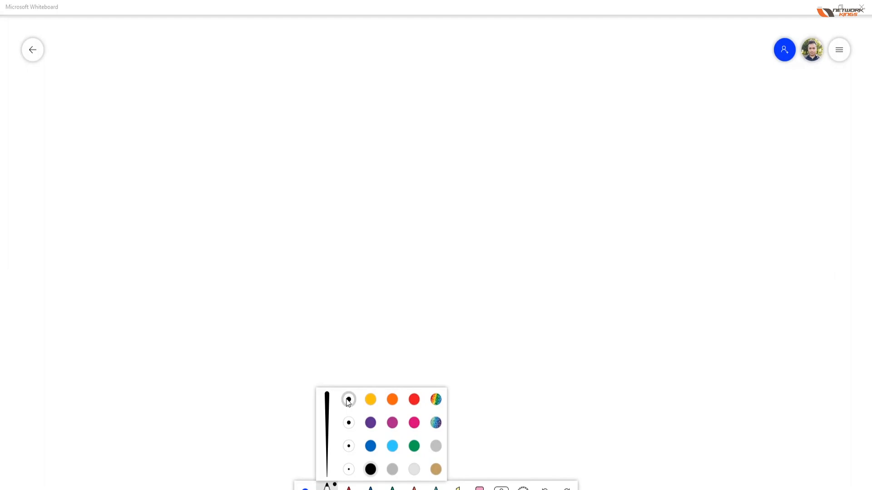
# Step: Write the headings "On Prem" and "Cloud/Online", separate them with a vertical divider line, and underline "On Prem"
pyautogui.click(352, 401)
pyautogui.moveTo(104, 59)
pyautogui.mouseDown()
pyautogui.moveTo(109, 80)
pyautogui.moveTo(117, 62)
pyautogui.moveTo(107, 54)
pyautogui.moveTo(122, 74)
pyautogui.moveTo(148, 82)
pyautogui.moveTo(151, 69)
pyautogui.moveTo(216, 65)
pyautogui.moveTo(221, 76)
pyautogui.mouseUp()
pyautogui.moveTo(604, 59)
pyautogui.mouseDown()
pyautogui.moveTo(596, 61)
pyautogui.moveTo(625, 87)
pyautogui.moveTo(731, 77)
pyautogui.moveTo(759, 86)
pyautogui.mouseUp()
pyautogui.click(728, 62)
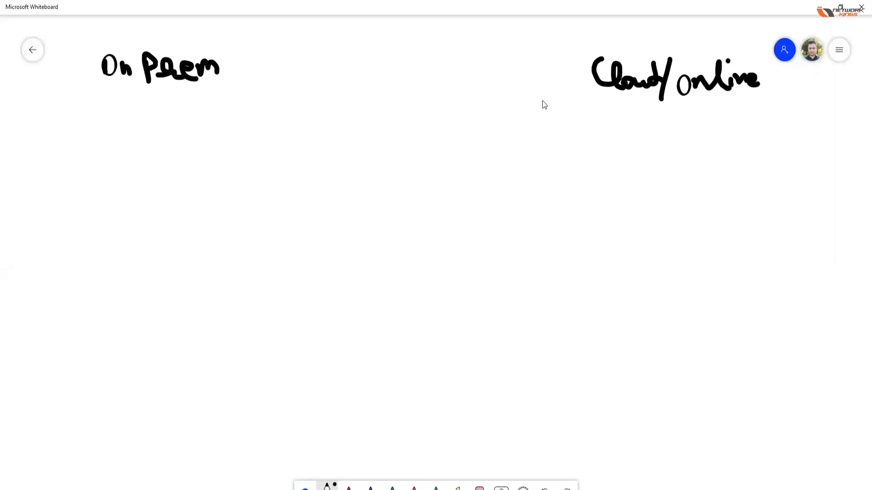
pyautogui.moveTo(428, 23)
pyautogui.mouseDown()
pyautogui.moveTo(431, 320)
pyautogui.moveTo(449, 446)
pyautogui.mouseUp()
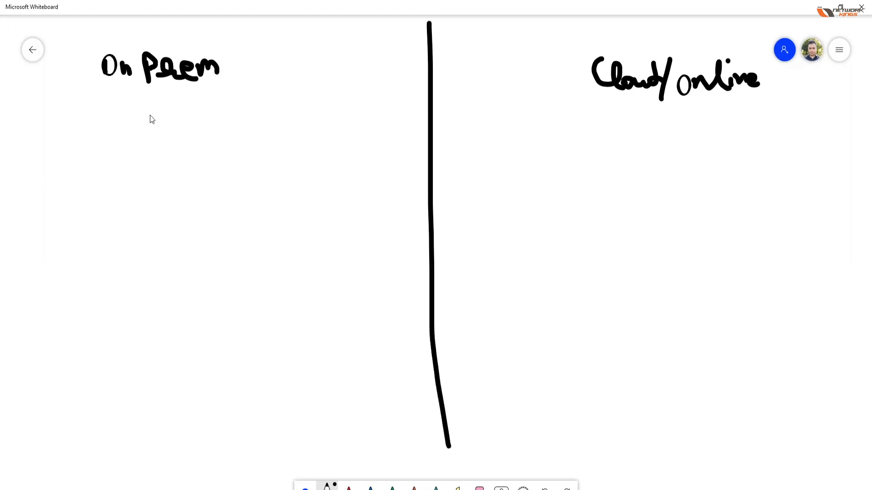
pyautogui.moveTo(95, 95); pyautogui.dragTo(223, 87)
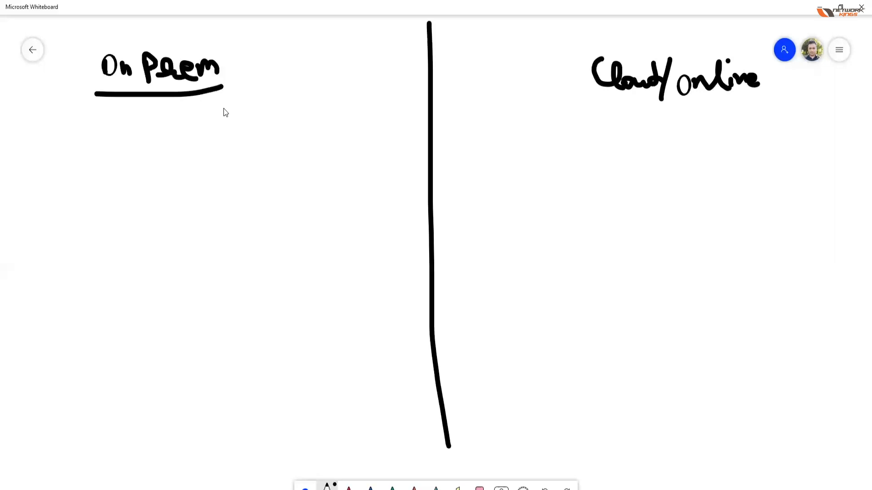
# Step: Draw a large box under the "On Prem" heading with two small squares side by side in its upper-left corner
pyautogui.moveTo(32, 122)
pyautogui.mouseDown()
pyautogui.moveTo(56, 376)
pyautogui.moveTo(51, 441)
pyautogui.moveTo(243, 452)
pyautogui.moveTo(295, 448)
pyautogui.moveTo(33, 122)
pyautogui.moveTo(282, 121)
pyautogui.moveTo(303, 329)
pyautogui.moveTo(291, 456)
pyautogui.mouseUp()
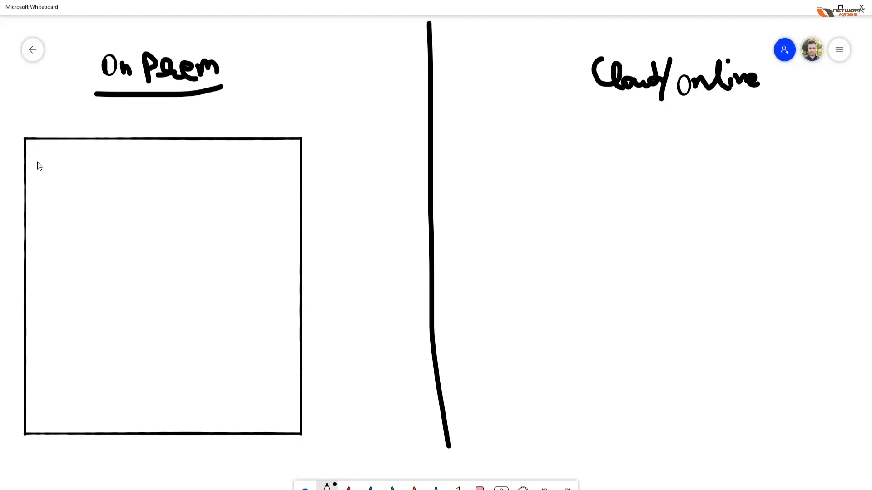
pyautogui.moveTo(71, 162)
pyautogui.mouseDown()
pyautogui.moveTo(66, 152)
pyautogui.moveTo(37, 157)
pyautogui.mouseUp()
pyautogui.moveTo(86, 151)
pyautogui.mouseDown()
pyautogui.moveTo(87, 187)
pyautogui.moveTo(118, 193)
pyautogui.mouseUp()
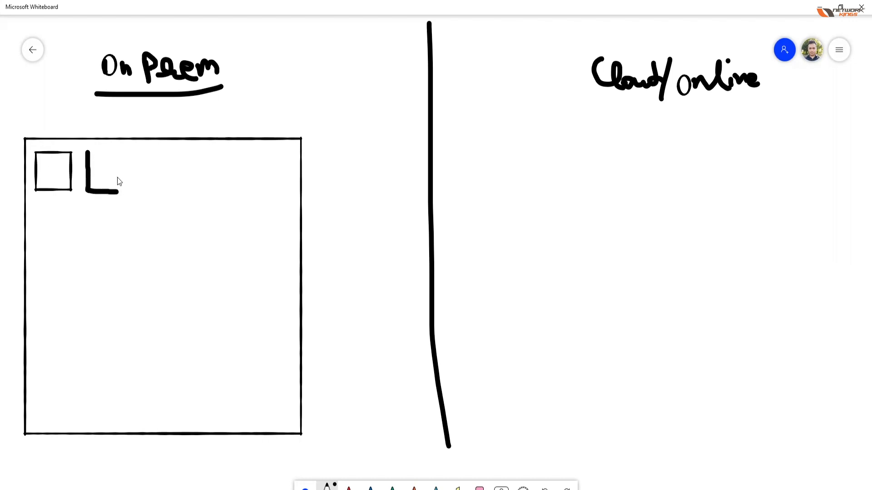
pyautogui.moveTo(95, 154); pyautogui.dragTo(87, 152)
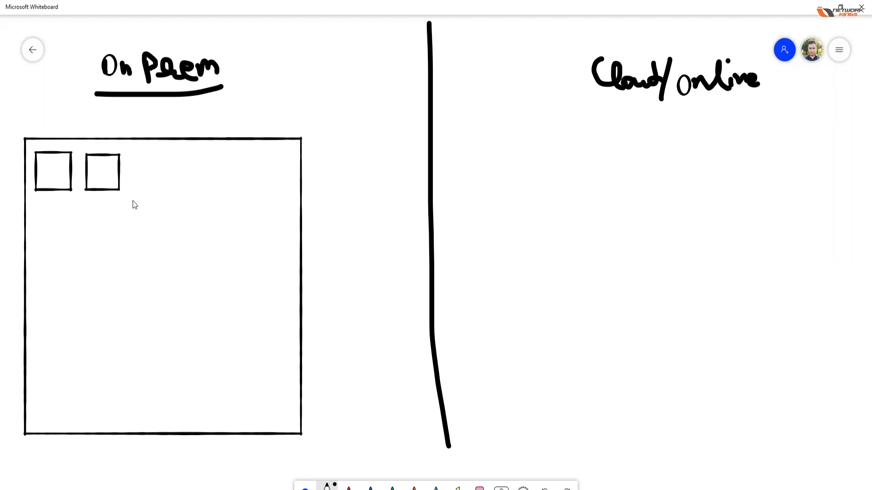
# Step: Draw a second and a third row of two small squares in the On Prem box, numbering the middle pair 1 and 2
pyautogui.moveTo(36, 221)
pyautogui.mouseDown()
pyautogui.moveTo(40, 259)
pyautogui.moveTo(73, 258)
pyautogui.moveTo(75, 216)
pyautogui.moveTo(35, 212)
pyautogui.moveTo(37, 222)
pyautogui.mouseUp()
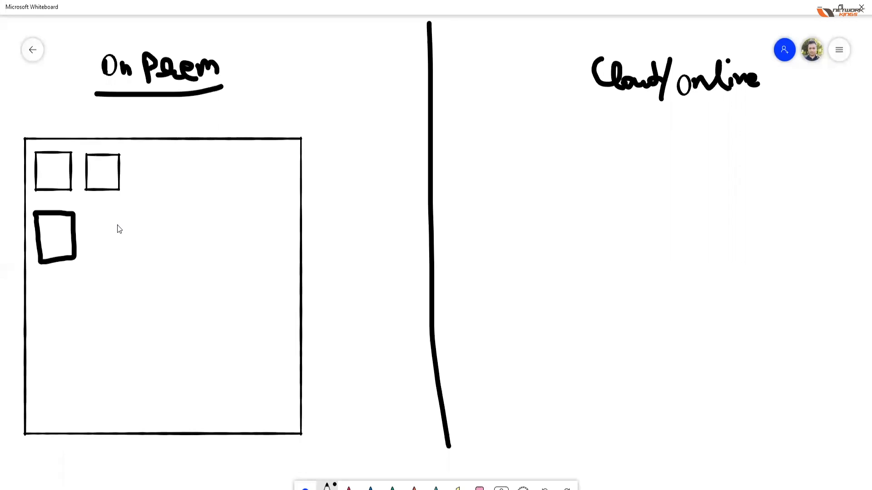
pyautogui.hotkey('ctrl', 'z')
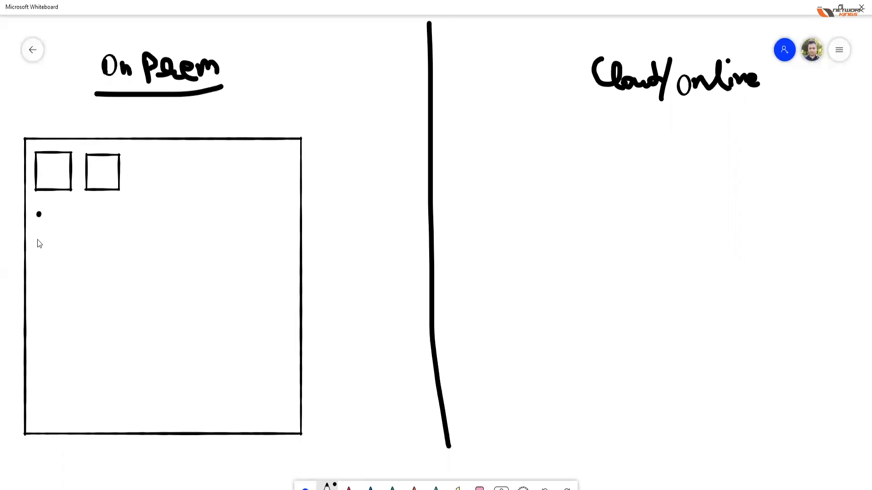
pyautogui.moveTo(40, 255)
pyautogui.mouseDown()
pyautogui.moveTo(67, 257)
pyautogui.moveTo(70, 211)
pyautogui.moveTo(39, 212)
pyautogui.mouseUp()
pyautogui.moveTo(85, 251)
pyautogui.mouseDown()
pyautogui.moveTo(125, 249)
pyautogui.moveTo(125, 219)
pyautogui.moveTo(123, 212)
pyautogui.moveTo(82, 213)
pyautogui.mouseUp()
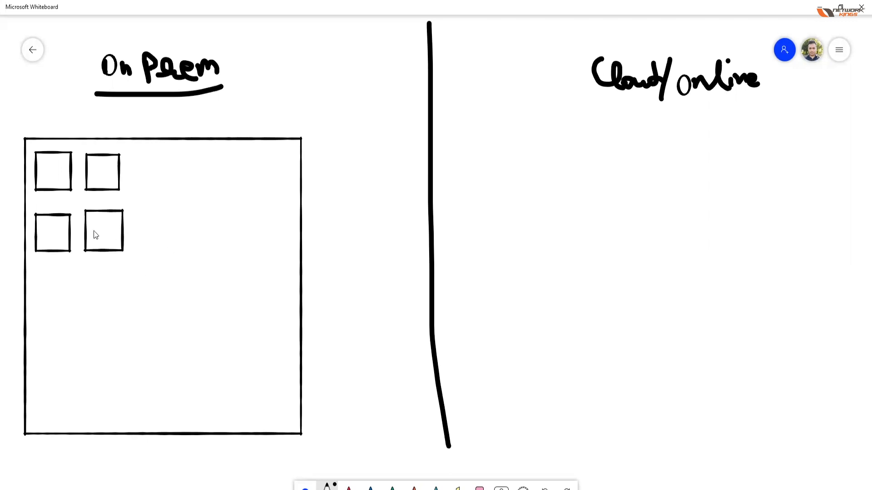
pyautogui.moveTo(47, 227)
pyautogui.mouseDown()
pyautogui.moveTo(48, 237)
pyautogui.moveTo(101, 232)
pyautogui.mouseUp()
pyautogui.moveTo(44, 229); pyautogui.dragTo(51, 236)
pyautogui.moveTo(43, 317)
pyautogui.mouseDown()
pyautogui.moveTo(79, 313)
pyautogui.moveTo(66, 280)
pyautogui.moveTo(42, 278)
pyautogui.moveTo(93, 296)
pyautogui.moveTo(96, 319)
pyautogui.moveTo(132, 320)
pyautogui.moveTo(131, 275)
pyautogui.moveTo(91, 278)
pyautogui.mouseUp()
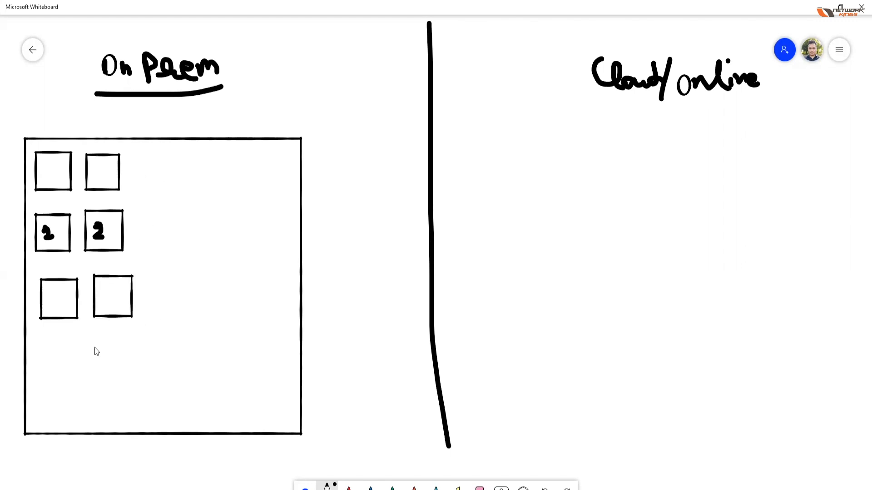
# Step: Bracket the six squares with an underlined "On Prem" label, and add an arrow beside the heading and a small rectangle above the label
pyautogui.moveTo(106, 144)
pyautogui.mouseDown()
pyautogui.moveTo(134, 155)
pyautogui.moveTo(173, 248)
pyautogui.mouseUp()
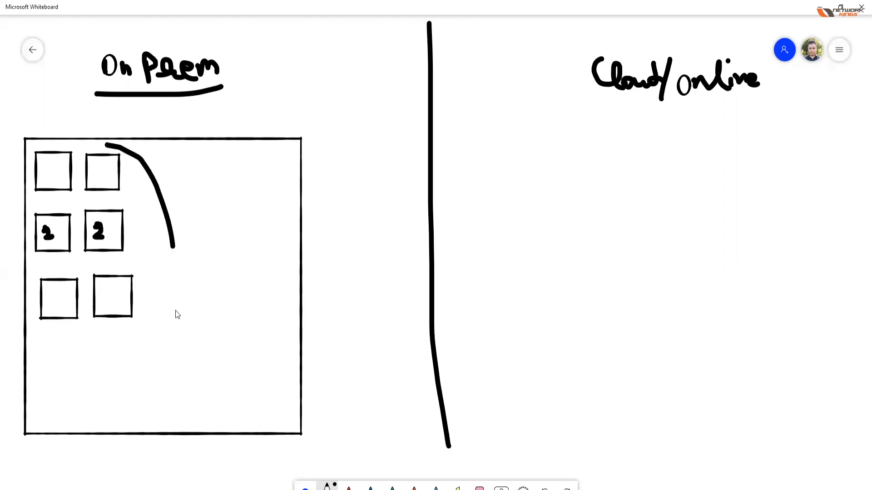
pyautogui.moveTo(177, 315); pyautogui.dragTo(119, 338)
pyautogui.moveTo(192, 198)
pyautogui.mouseDown()
pyautogui.moveTo(191, 205)
pyautogui.moveTo(224, 211)
pyautogui.mouseUp()
pyautogui.moveTo(235, 203)
pyautogui.mouseDown()
pyautogui.moveTo(230, 209)
pyautogui.moveTo(270, 197)
pyautogui.mouseUp()
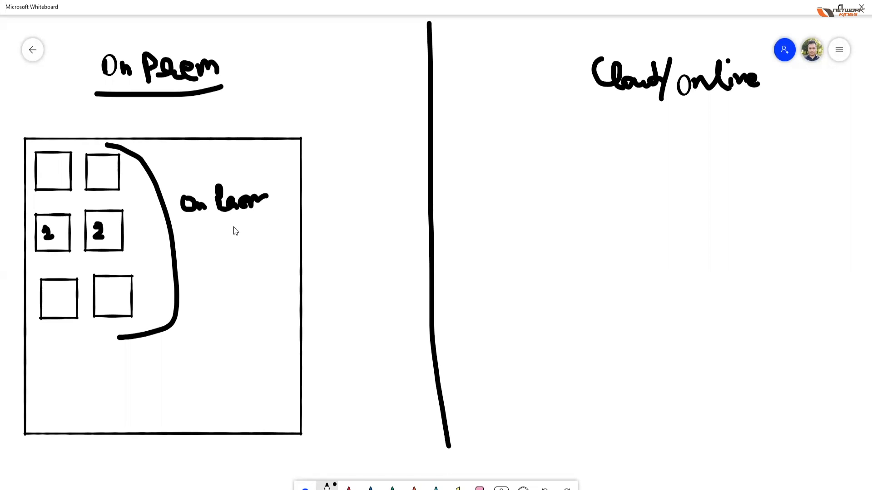
pyautogui.moveTo(174, 213)
pyautogui.mouseDown()
pyautogui.moveTo(204, 227)
pyautogui.moveTo(282, 206)
pyautogui.mouseUp()
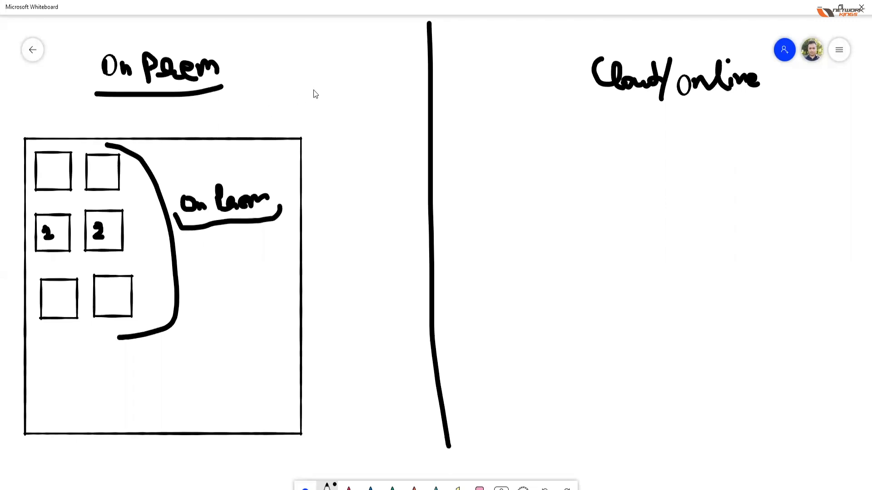
pyautogui.moveTo(354, 85); pyautogui.dragTo(362, 94)
pyautogui.moveTo(162, 144)
pyautogui.mouseDown()
pyautogui.moveTo(170, 159)
pyautogui.moveTo(175, 140)
pyautogui.moveTo(181, 164)
pyautogui.moveTo(171, 168)
pyautogui.mouseUp()
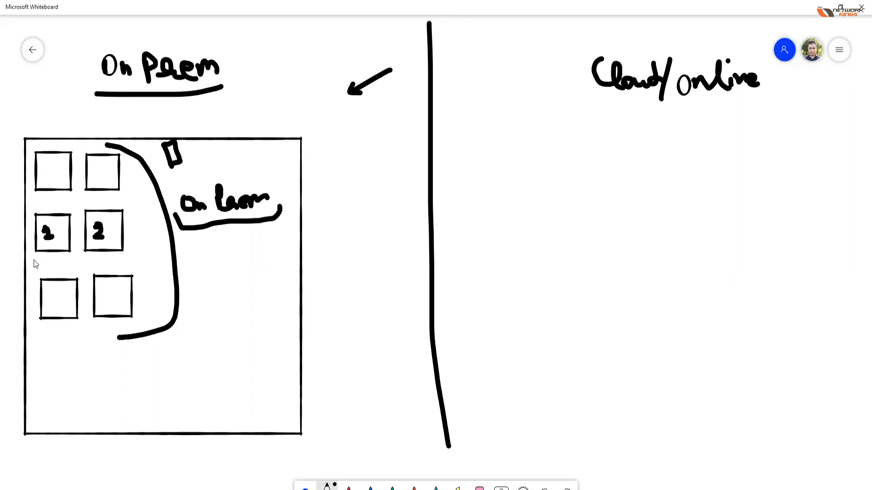
# Step: Enclose the middle row of squares with a cross beside square 2, and write "Cost" and an underlined "1 Time" below the inner label
pyautogui.moveTo(33, 203)
pyautogui.mouseDown()
pyautogui.moveTo(66, 203)
pyautogui.moveTo(137, 241)
pyautogui.moveTo(91, 266)
pyautogui.mouseUp()
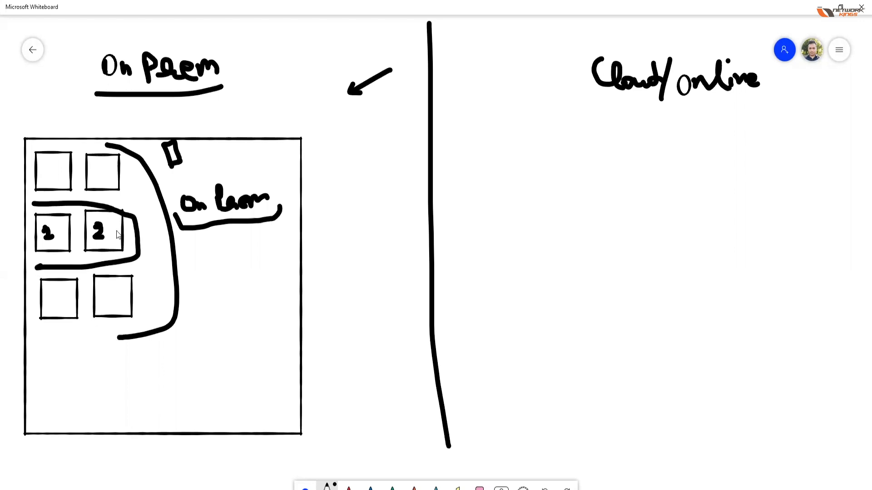
pyautogui.moveTo(126, 229)
pyautogui.mouseDown()
pyautogui.moveTo(134, 237)
pyautogui.moveTo(127, 240)
pyautogui.mouseUp()
pyautogui.moveTo(234, 252)
pyautogui.mouseDown()
pyautogui.moveTo(247, 275)
pyautogui.moveTo(272, 262)
pyautogui.mouseUp()
pyautogui.moveTo(216, 303)
pyautogui.mouseDown()
pyautogui.moveTo(222, 322)
pyautogui.moveTo(240, 296)
pyautogui.moveTo(257, 308)
pyautogui.moveTo(244, 327)
pyautogui.moveTo(282, 311)
pyautogui.mouseUp()
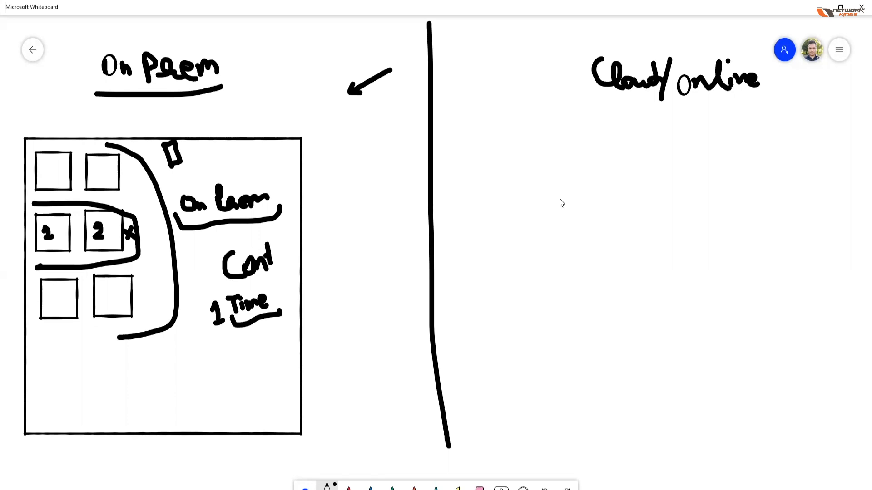
# Step: Underline the "Cloud/Online" heading and draw a cloud shape containing two small squares, with an arrow pointing down at it
pyautogui.moveTo(580, 86)
pyautogui.mouseDown()
pyautogui.moveTo(704, 113)
pyautogui.moveTo(793, 82)
pyautogui.mouseUp()
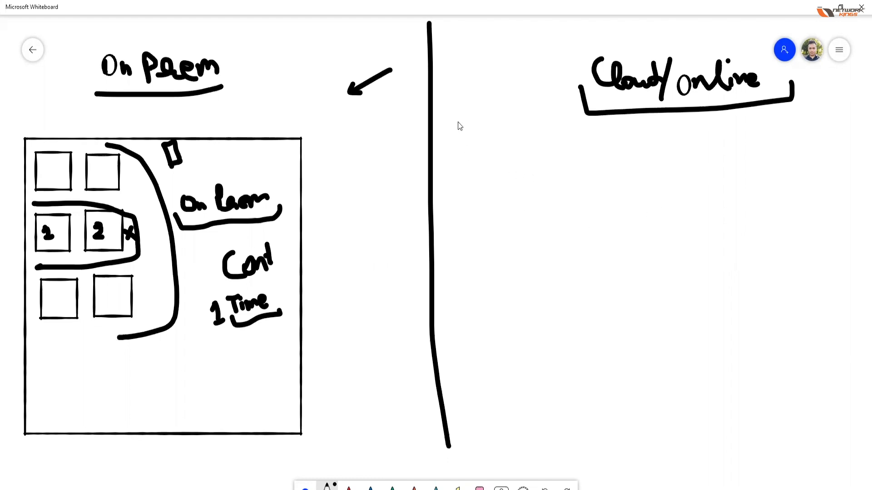
pyautogui.moveTo(487, 110)
pyautogui.mouseDown()
pyautogui.moveTo(511, 136)
pyautogui.moveTo(488, 195)
pyautogui.moveTo(444, 209)
pyautogui.moveTo(448, 118)
pyautogui.moveTo(454, 112)
pyautogui.moveTo(455, 165)
pyautogui.moveTo(484, 135)
pyautogui.moveTo(455, 132)
pyautogui.moveTo(518, 168)
pyautogui.moveTo(518, 137)
pyautogui.moveTo(494, 137)
pyautogui.mouseUp()
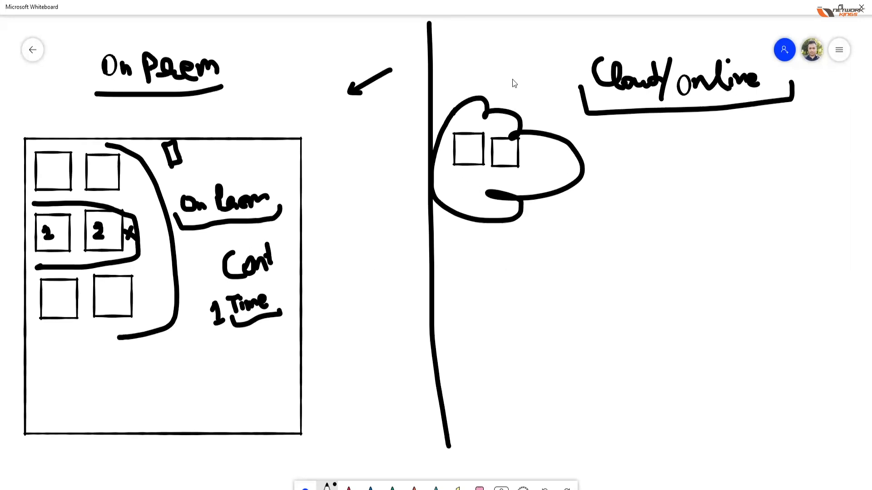
pyautogui.moveTo(504, 96)
pyautogui.mouseDown()
pyautogui.moveTo(511, 105)
pyautogui.moveTo(517, 94)
pyautogui.mouseUp()
pyautogui.click(535, 143)
# Step: Write an underlined "Static" in the On Prem box and "24X7" above it, with an arrow to the crossed-out second square of the first row
pyautogui.moveTo(166, 359)
pyautogui.mouseDown()
pyautogui.moveTo(151, 376)
pyautogui.moveTo(187, 384)
pyautogui.moveTo(194, 365)
pyautogui.moveTo(203, 375)
pyautogui.mouseUp()
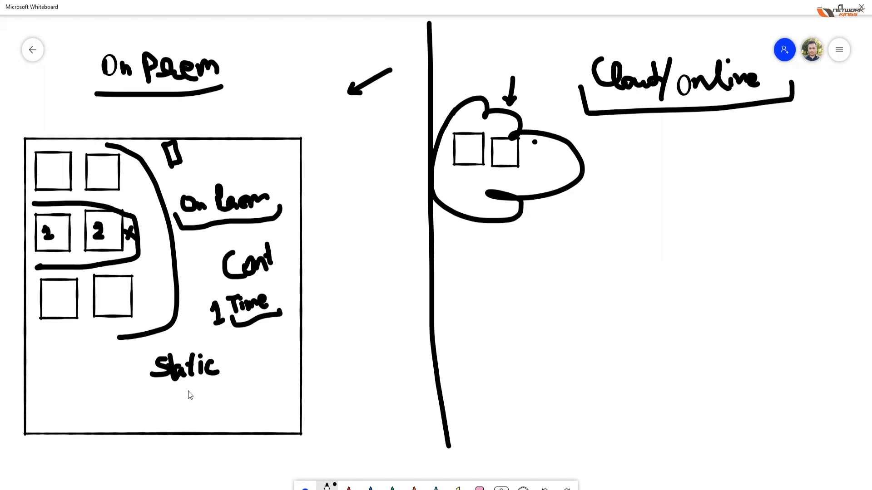
pyautogui.moveTo(142, 375)
pyautogui.mouseDown()
pyautogui.moveTo(147, 391)
pyautogui.moveTo(226, 388)
pyautogui.moveTo(222, 374)
pyautogui.mouseUp()
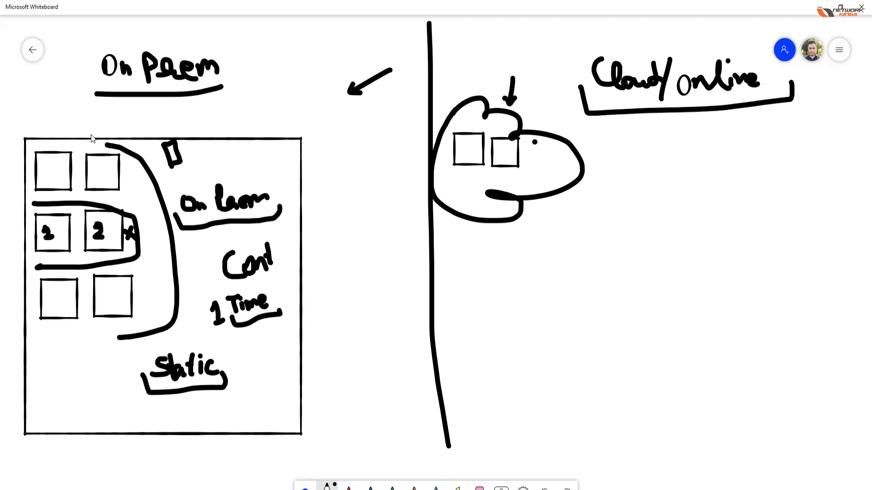
pyautogui.moveTo(89, 136); pyautogui.dragTo(88, 141)
pyautogui.moveTo(82, 137); pyautogui.dragTo(91, 140)
pyautogui.moveTo(140, 116); pyautogui.dragTo(156, 136)
pyautogui.moveTo(157, 115)
pyautogui.mouseDown()
pyautogui.moveTo(139, 136)
pyautogui.moveTo(167, 115)
pyautogui.moveTo(168, 134)
pyautogui.mouseUp()
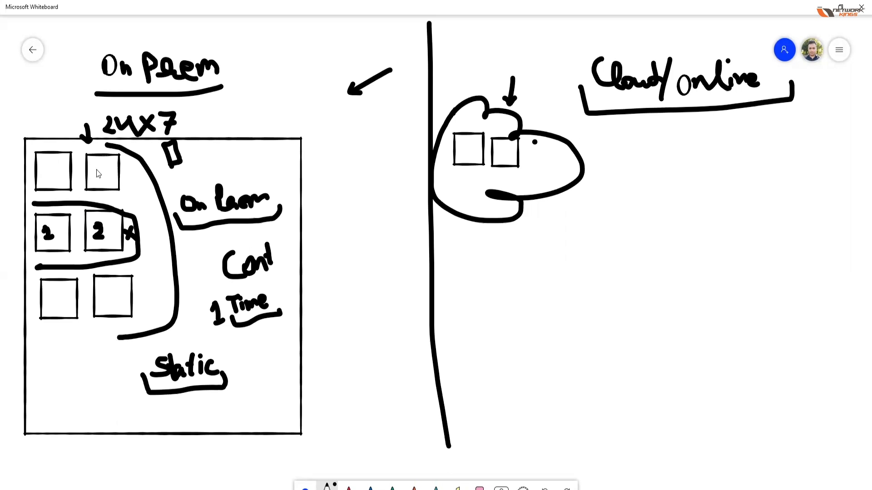
pyautogui.moveTo(91, 166); pyautogui.dragTo(91, 186)
# Step: Write an underlined "10" beside the cloud and the underlined prices "1000/month" and "10K/month" below it
pyautogui.moveTo(621, 156); pyautogui.dragTo(617, 150)
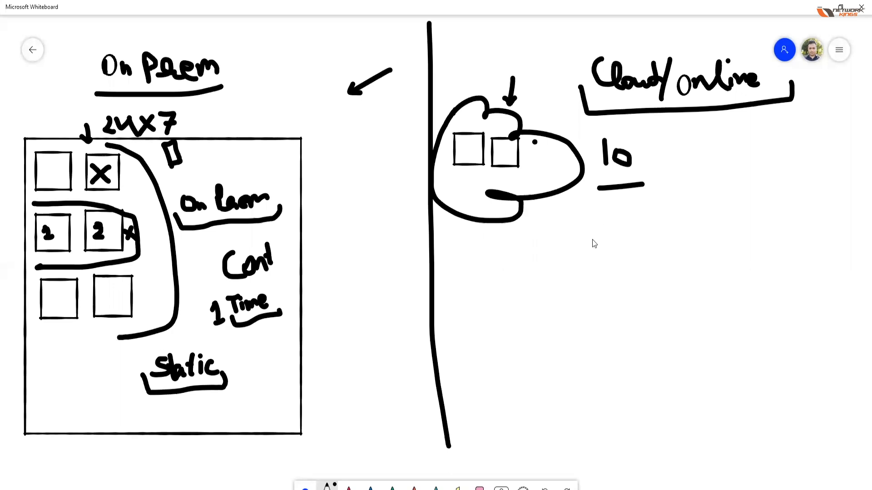
pyautogui.moveTo(483, 257)
pyautogui.mouseDown()
pyautogui.moveTo(485, 280)
pyautogui.moveTo(503, 272)
pyautogui.moveTo(505, 257)
pyautogui.moveTo(525, 266)
pyautogui.moveTo(622, 264)
pyautogui.mouseUp()
pyautogui.moveTo(469, 282)
pyautogui.mouseDown()
pyautogui.moveTo(516, 295)
pyautogui.moveTo(627, 271)
pyautogui.mouseUp()
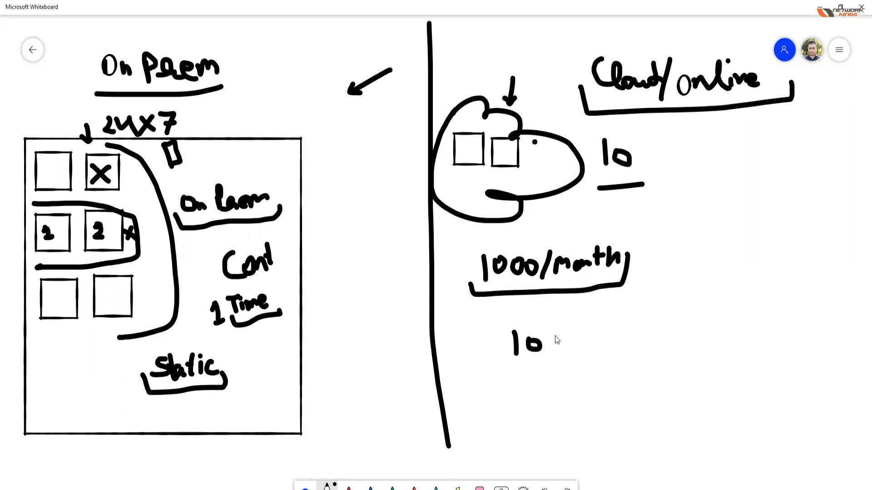
pyautogui.moveTo(585, 352); pyautogui.dragTo(647, 338)
pyautogui.moveTo(519, 369); pyautogui.dragTo(663, 319)
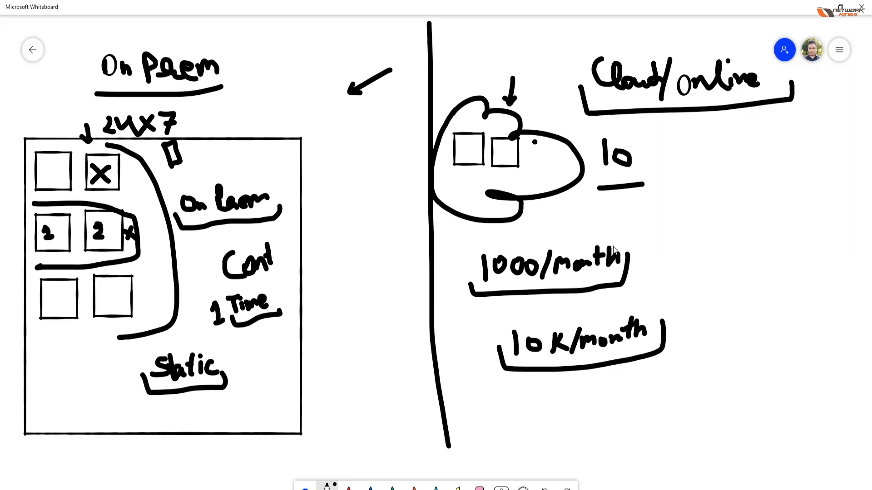
# Step: Draw a square numbered 1 below the "Cloud/Online" heading and write "10TB" beneath it
pyautogui.moveTo(721, 150); pyautogui.dragTo(730, 183)
pyautogui.moveTo(782, 190)
pyautogui.mouseDown()
pyautogui.moveTo(745, 141)
pyautogui.moveTo(723, 137)
pyautogui.mouseUp()
pyautogui.moveTo(745, 169); pyautogui.dragTo(753, 176)
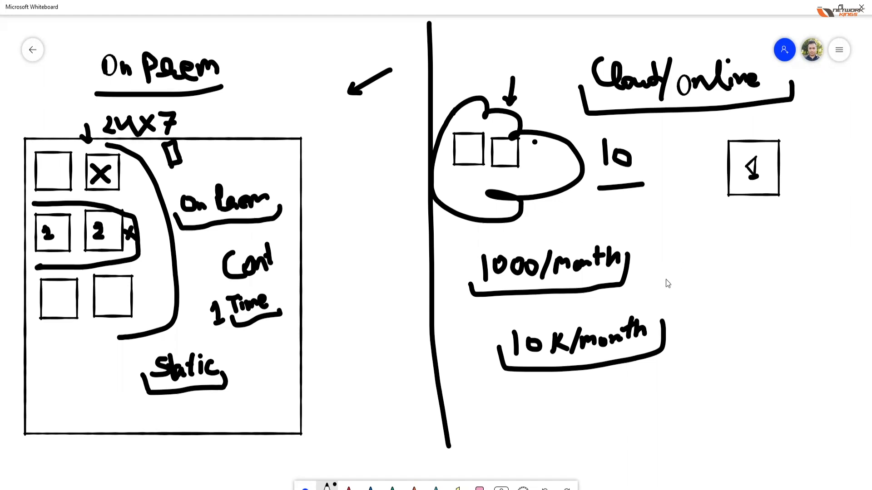
pyautogui.moveTo(689, 219)
pyautogui.mouseDown()
pyautogui.moveTo(694, 244)
pyautogui.moveTo(684, 229)
pyautogui.moveTo(738, 219)
pyautogui.mouseUp()
pyautogui.moveTo(727, 222)
pyautogui.mouseDown()
pyautogui.moveTo(727, 240)
pyautogui.moveTo(760, 228)
pyautogui.moveTo(754, 238)
pyautogui.mouseUp()
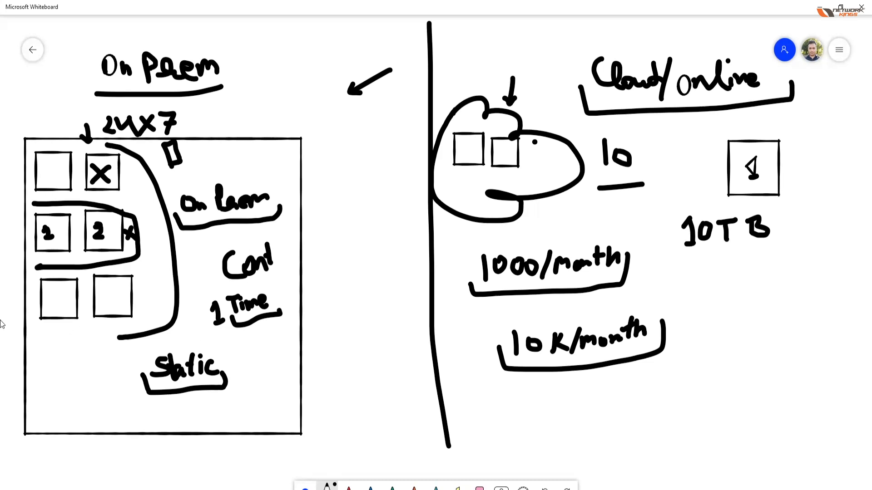
# Step: Bracket the underside of the third row of On Prem squares, and write "1TB" and "500" between the box and the divider
pyautogui.moveTo(30, 321)
pyautogui.mouseDown()
pyautogui.moveTo(148, 323)
pyautogui.moveTo(146, 313)
pyautogui.mouseUp()
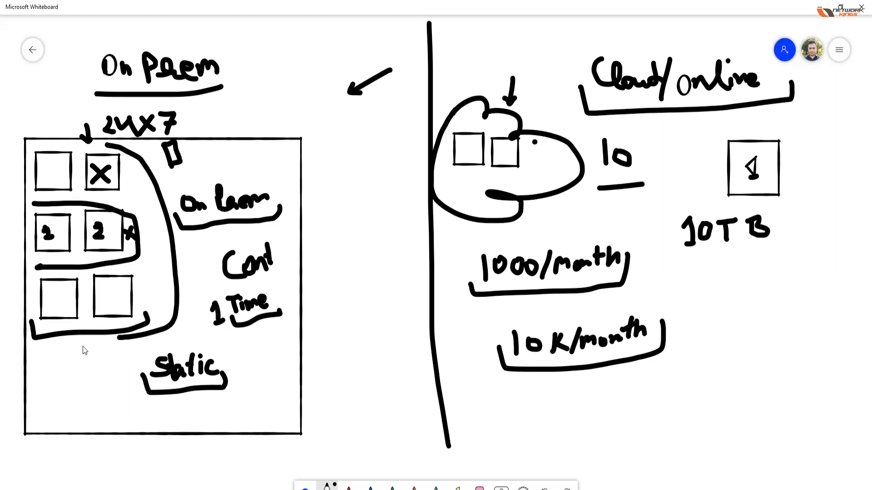
pyautogui.moveTo(334, 205); pyautogui.dragTo(342, 196)
pyautogui.moveTo(339, 227)
pyautogui.mouseDown()
pyautogui.moveTo(361, 194)
pyautogui.moveTo(355, 222)
pyautogui.moveTo(367, 213)
pyautogui.mouseUp()
pyautogui.moveTo(357, 247); pyautogui.dragTo(340, 269)
pyautogui.moveTo(364, 255)
pyautogui.mouseDown()
pyautogui.moveTo(357, 267)
pyautogui.moveTo(376, 254)
pyautogui.mouseUp()
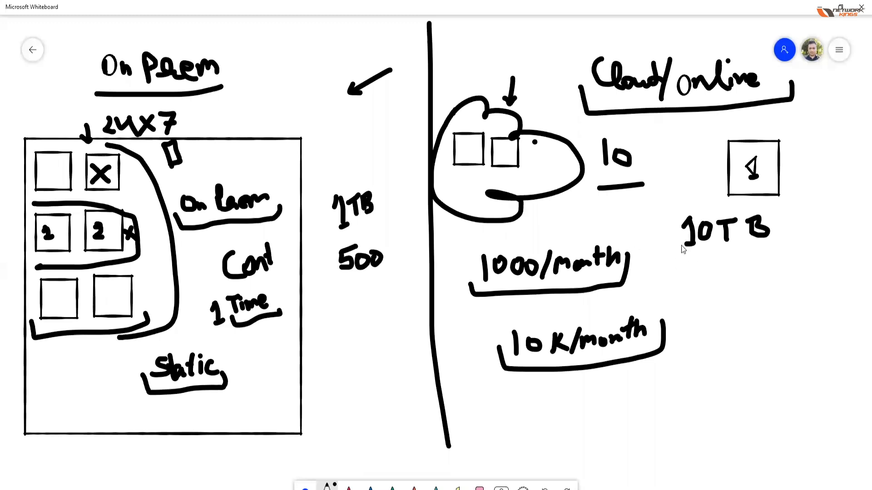
# Step: Underline the "10TB" note, and write "5 Months" and an underlined "Terms" beneath "10K/month"
pyautogui.moveTo(678, 243); pyautogui.dragTo(735, 249)
pyautogui.moveTo(580, 420); pyautogui.dragTo(558, 421)
pyautogui.moveTo(616, 399)
pyautogui.mouseDown()
pyautogui.moveTo(623, 416)
pyautogui.moveTo(631, 402)
pyautogui.moveTo(656, 411)
pyautogui.moveTo(692, 396)
pyautogui.mouseUp()
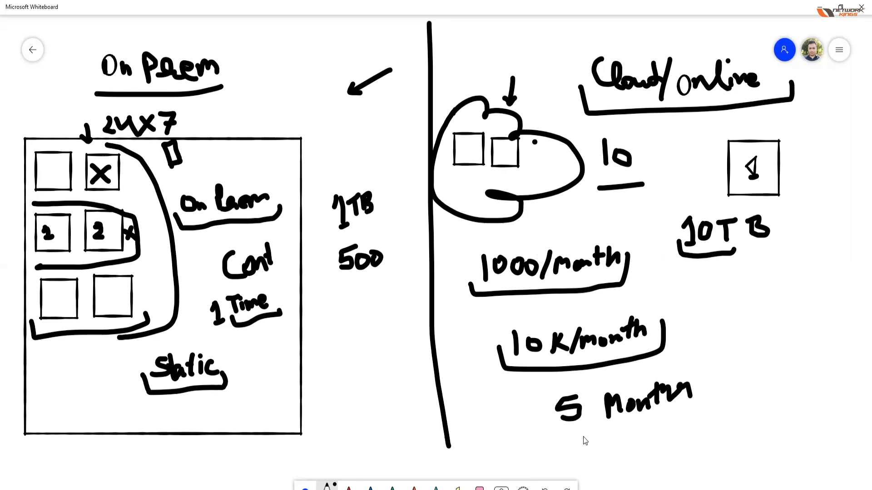
pyautogui.moveTo(545, 456)
pyautogui.mouseDown()
pyautogui.moveTo(591, 443)
pyautogui.moveTo(611, 449)
pyautogui.mouseUp()
pyautogui.moveTo(520, 467); pyautogui.dragTo(611, 454)
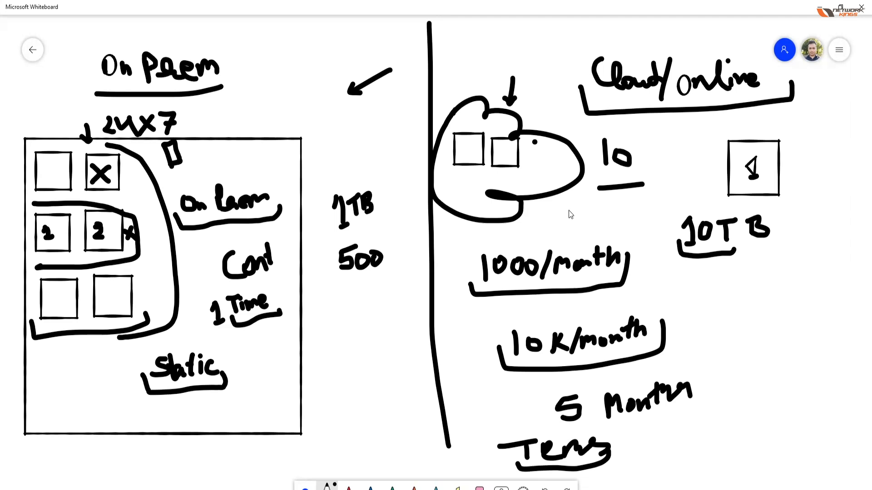
# Step: Write an underlined "99.9%" between the "10" and the "1000/month" note
pyautogui.moveTo(573, 208)
pyautogui.mouseDown()
pyautogui.moveTo(569, 227)
pyautogui.moveTo(625, 228)
pyautogui.mouseUp()
pyautogui.click(621, 215)
pyautogui.click(634, 221)
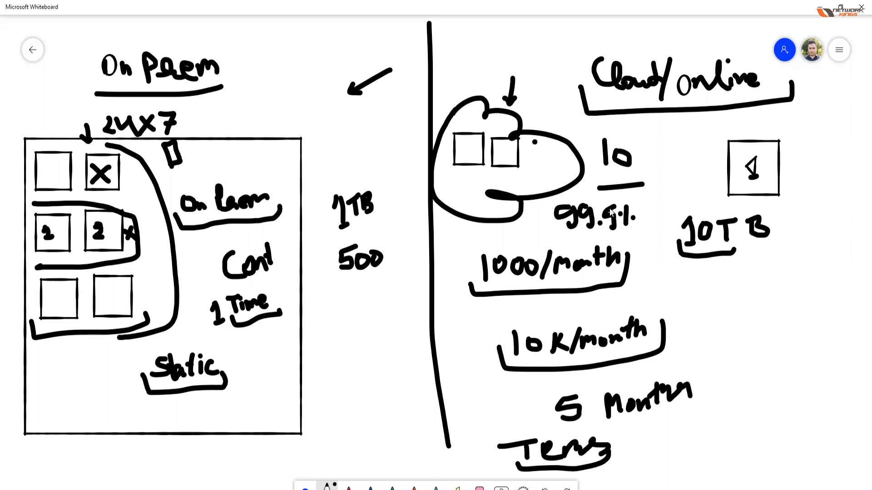
pyautogui.moveTo(549, 230)
pyautogui.mouseDown()
pyautogui.moveTo(631, 236)
pyautogui.moveTo(641, 214)
pyautogui.mouseUp()
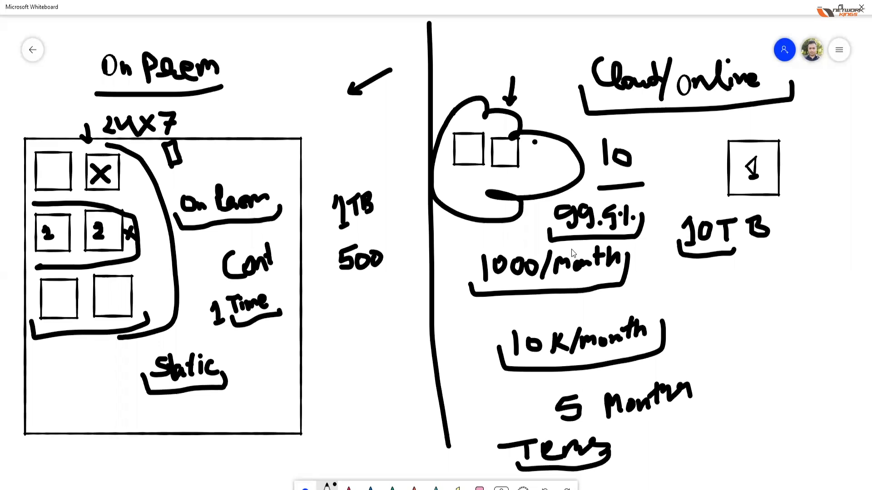
# Step: Cross out the second square in the cloud and bracket both squares from below, and write an underlined "1 Day" beside the "10"
pyautogui.moveTo(497, 142)
pyautogui.mouseDown()
pyautogui.moveTo(525, 170)
pyautogui.moveTo(491, 174)
pyautogui.mouseUp()
pyautogui.moveTo(485, 278); pyautogui.dragTo(478, 278)
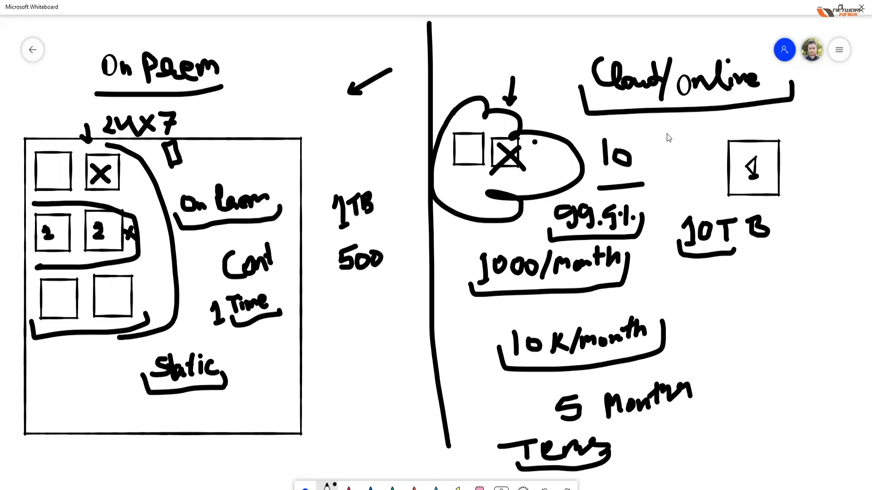
pyautogui.moveTo(659, 131)
pyautogui.mouseDown()
pyautogui.moveTo(664, 146)
pyautogui.moveTo(681, 129)
pyautogui.moveTo(677, 144)
pyautogui.moveTo(709, 141)
pyautogui.mouseUp()
pyautogui.moveTo(715, 128); pyautogui.dragTo(708, 154)
pyautogui.moveTo(652, 145)
pyautogui.mouseDown()
pyautogui.moveTo(718, 160)
pyautogui.moveTo(720, 144)
pyautogui.mouseUp()
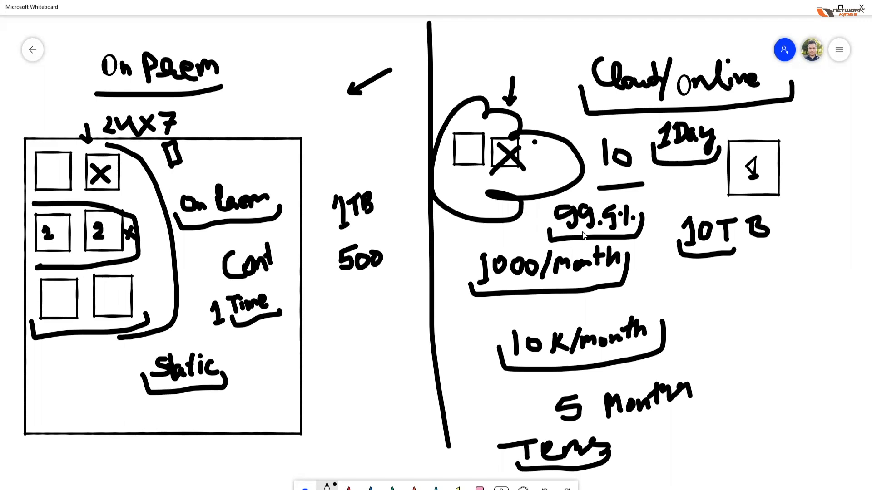
pyautogui.moveTo(445, 168)
pyautogui.mouseDown()
pyautogui.moveTo(463, 183)
pyautogui.moveTo(537, 159)
pyautogui.mouseUp()
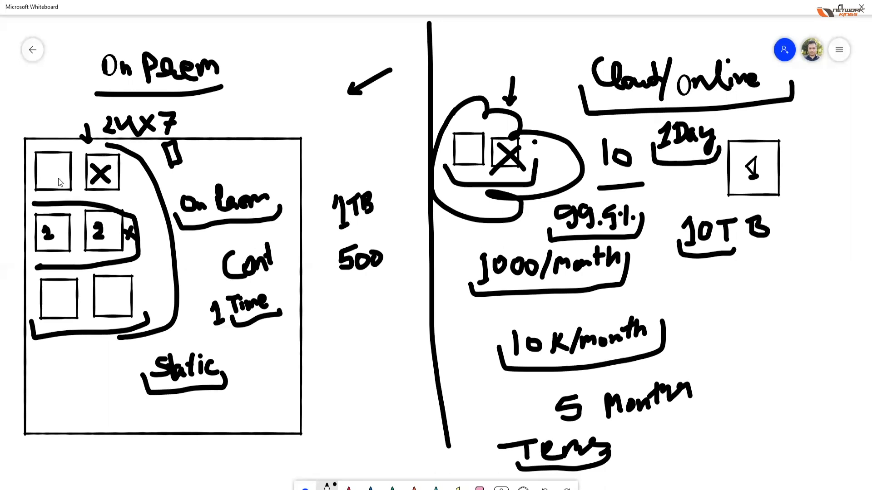
# Step: Put a dot in the first On Prem square, tick both third-row squares, and cross out the first square in the cloud
pyautogui.moveTo(53, 174); pyautogui.dragTo(60, 171)
pyautogui.moveTo(64, 300); pyautogui.dragTo(129, 287)
pyautogui.click(117, 290)
pyautogui.moveTo(58, 294); pyautogui.dragTo(64, 300)
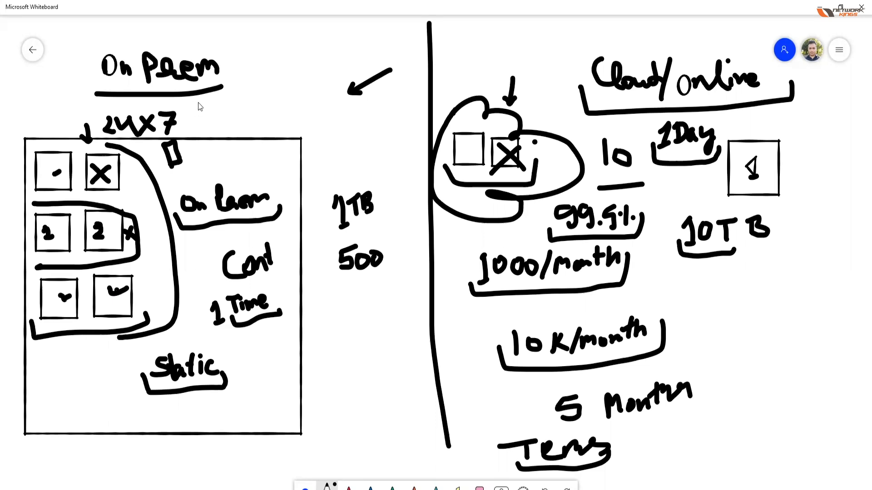
pyautogui.moveTo(464, 148)
pyautogui.mouseDown()
pyautogui.moveTo(483, 163)
pyautogui.moveTo(471, 150)
pyautogui.mouseUp()
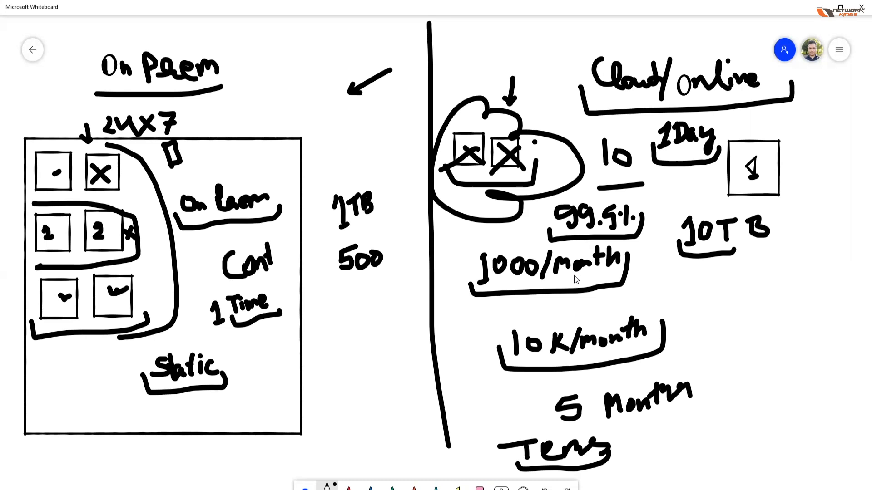
# Step: Draw an upward arrow beside "99.9%" and an arrow pointing to "10K/month", and circle the "Cloud/Online" heading
pyautogui.moveTo(540, 234)
pyautogui.mouseDown()
pyautogui.moveTo(540, 202)
pyautogui.moveTo(546, 213)
pyautogui.mouseUp()
pyautogui.moveTo(714, 291)
pyautogui.mouseDown()
pyautogui.moveTo(684, 310)
pyautogui.moveTo(700, 312)
pyautogui.mouseUp()
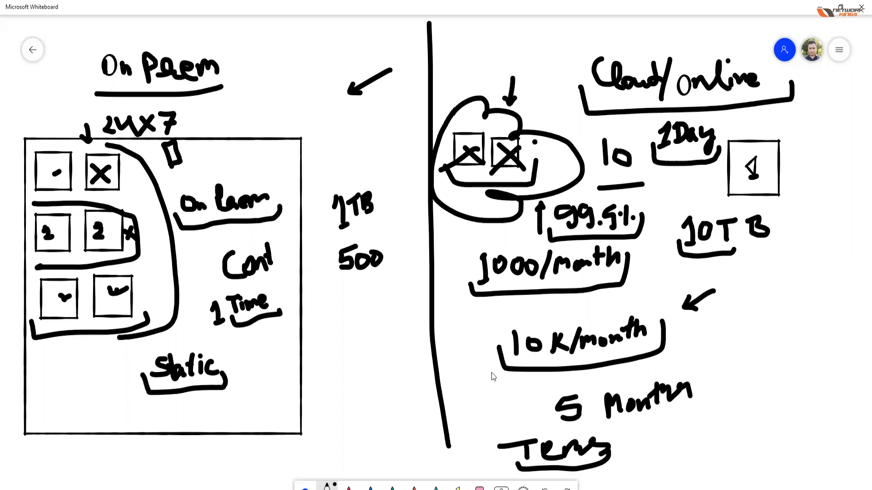
pyautogui.click(598, 35)
pyautogui.moveTo(590, 68)
pyautogui.mouseDown()
pyautogui.moveTo(667, 98)
pyautogui.moveTo(750, 38)
pyautogui.moveTo(599, 36)
pyautogui.moveTo(593, 47)
pyautogui.mouseUp()
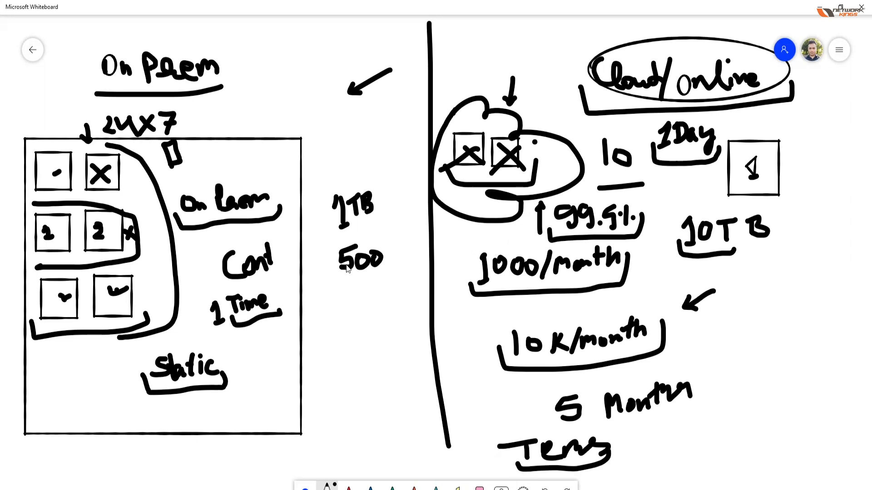
# Step: Write an underlined "10000" above the "1TB" note, and bracket the second row of On Prem squares from below
pyautogui.moveTo(310, 119)
pyautogui.mouseDown()
pyautogui.moveTo(318, 146)
pyautogui.moveTo(329, 126)
pyautogui.moveTo(322, 128)
pyautogui.mouseUp()
pyautogui.moveTo(351, 127)
pyautogui.mouseDown()
pyautogui.moveTo(354, 136)
pyautogui.moveTo(352, 126)
pyautogui.moveTo(393, 126)
pyautogui.mouseUp()
pyautogui.moveTo(414, 124)
pyautogui.mouseDown()
pyautogui.moveTo(404, 132)
pyautogui.moveTo(416, 131)
pyautogui.moveTo(411, 124)
pyautogui.mouseUp()
pyautogui.moveTo(310, 143)
pyautogui.mouseDown()
pyautogui.moveTo(313, 154)
pyautogui.moveTo(402, 150)
pyautogui.moveTo(429, 136)
pyautogui.mouseUp()
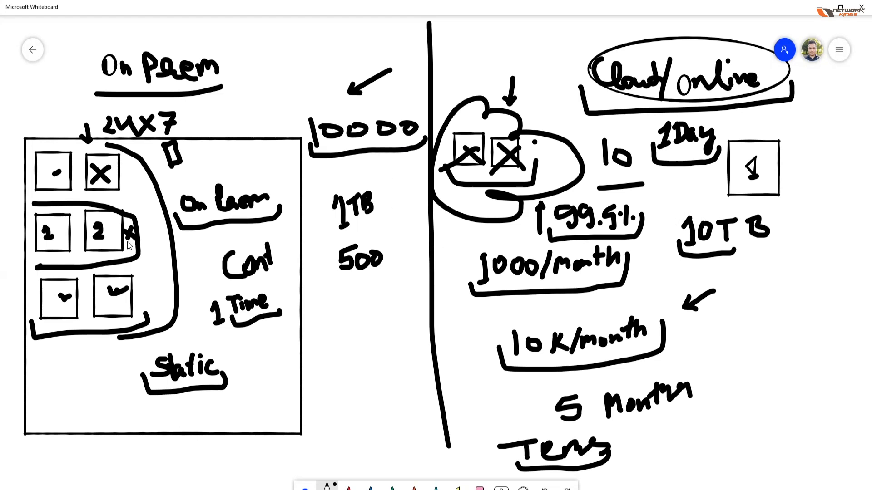
pyautogui.moveTo(29, 249)
pyautogui.mouseDown()
pyautogui.moveTo(35, 262)
pyautogui.moveTo(139, 247)
pyautogui.mouseUp()
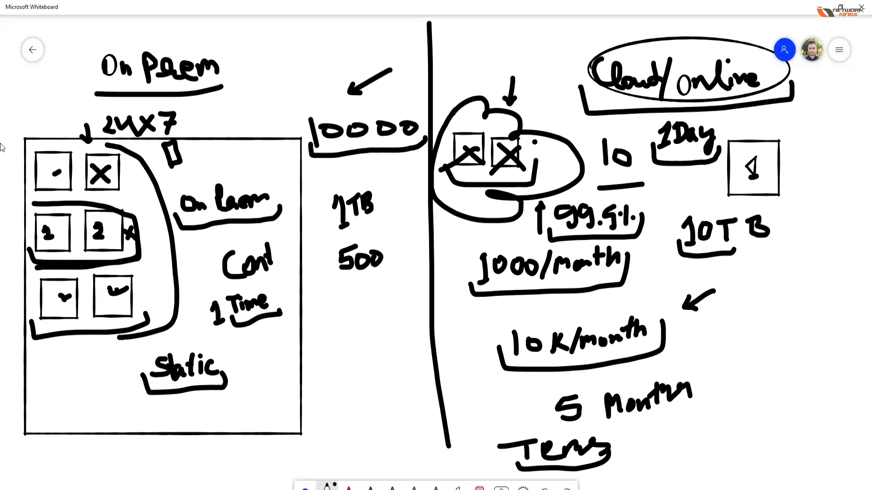
# Step: Add ticks below "500" and beside the "Cloud/Online" heading, and write an underlined "2000" before "10K/month"
pyautogui.moveTo(320, 319)
pyautogui.mouseDown()
pyautogui.moveTo(344, 343)
pyautogui.moveTo(388, 301)
pyautogui.mouseUp()
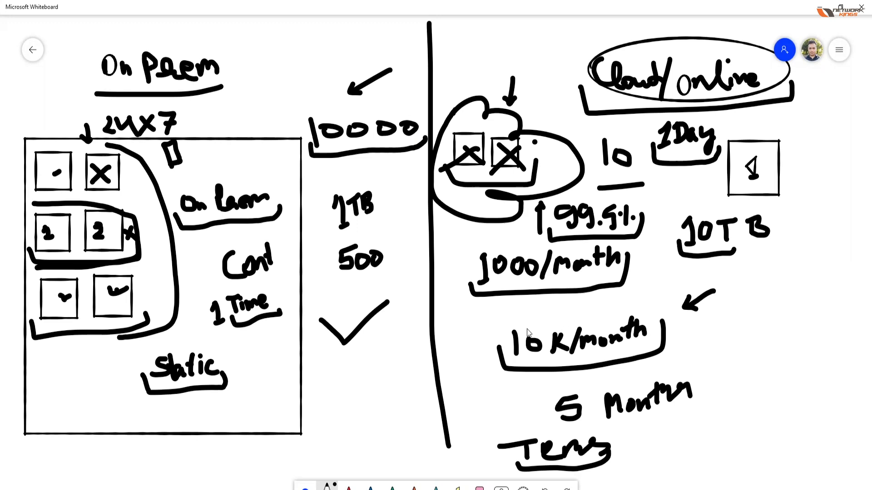
pyautogui.moveTo(440, 326)
pyautogui.mouseDown()
pyautogui.moveTo(431, 327)
pyautogui.moveTo(491, 337)
pyautogui.moveTo(500, 328)
pyautogui.moveTo(494, 340)
pyautogui.mouseUp()
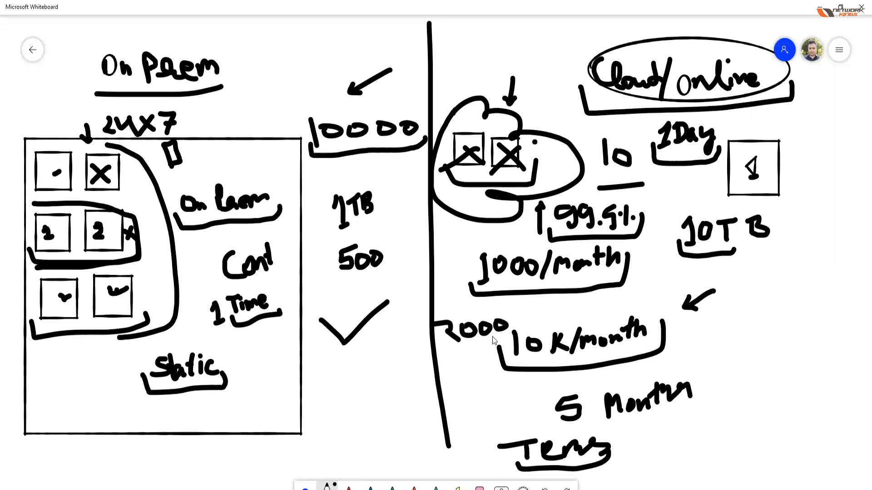
pyautogui.moveTo(541, 94)
pyautogui.mouseDown()
pyautogui.moveTo(555, 107)
pyautogui.moveTo(570, 93)
pyautogui.mouseUp()
pyautogui.moveTo(441, 343)
pyautogui.mouseDown()
pyautogui.moveTo(493, 339)
pyautogui.moveTo(525, 319)
pyautogui.mouseUp()
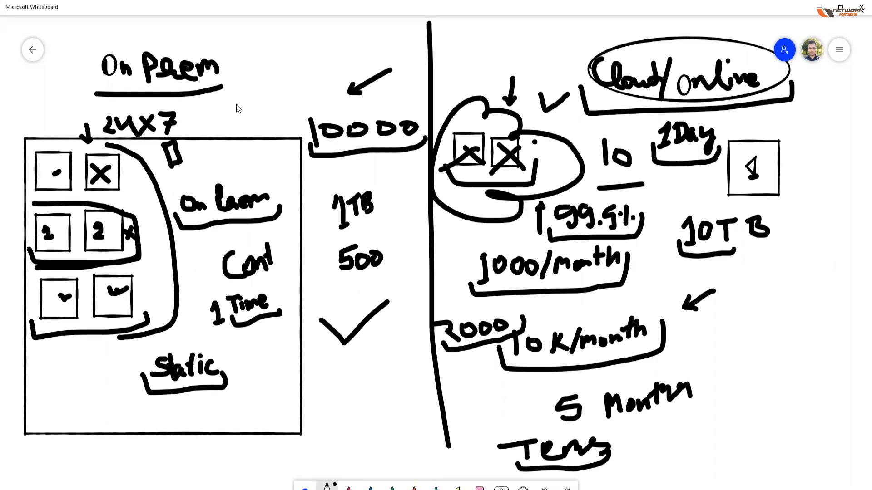
# Step: Draw a tick beside the On Prem heading and a horizontal line across the upper end of the divider
pyautogui.moveTo(235, 104); pyautogui.dragTo(267, 91)
pyautogui.scroll(-3, 173, 220)
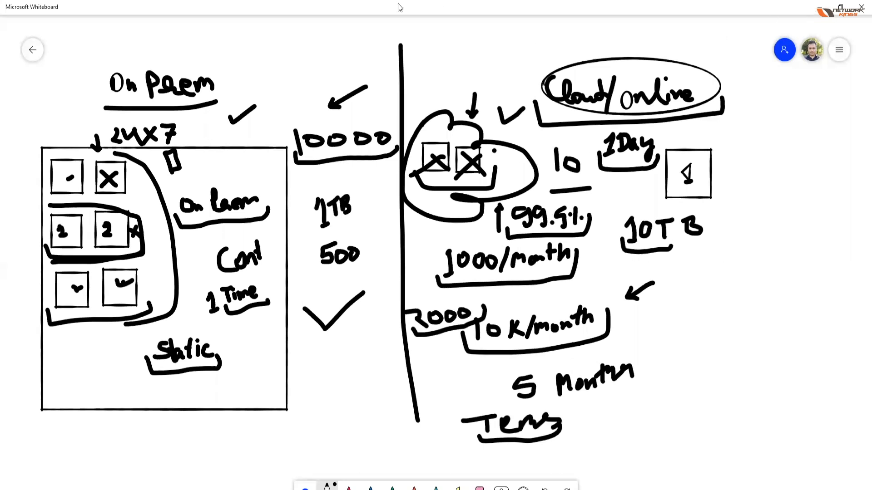
pyautogui.moveTo(345, 64); pyautogui.dragTo(449, 65)
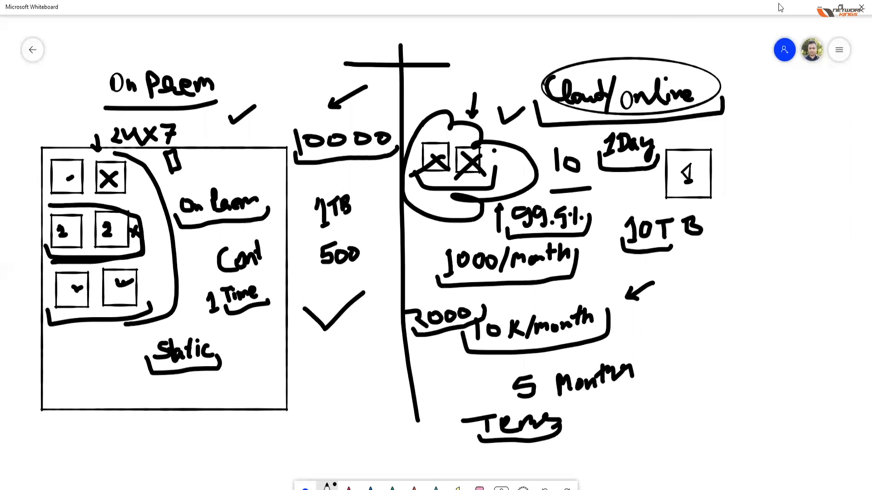
# Step: Put the whiteboard away and switch to the EXCH01 remote console in the Chrome browser
pyautogui.click(819, 8)
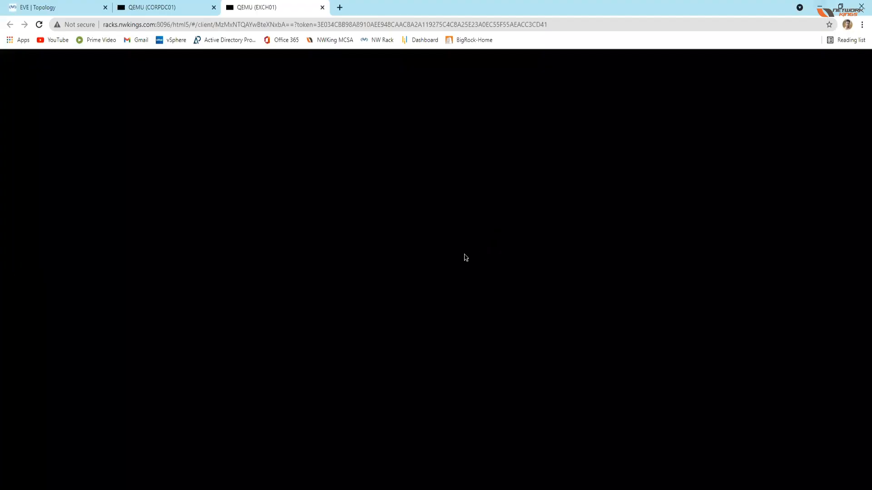
pyautogui.click(152, 7)
pyautogui.click(258, 7)
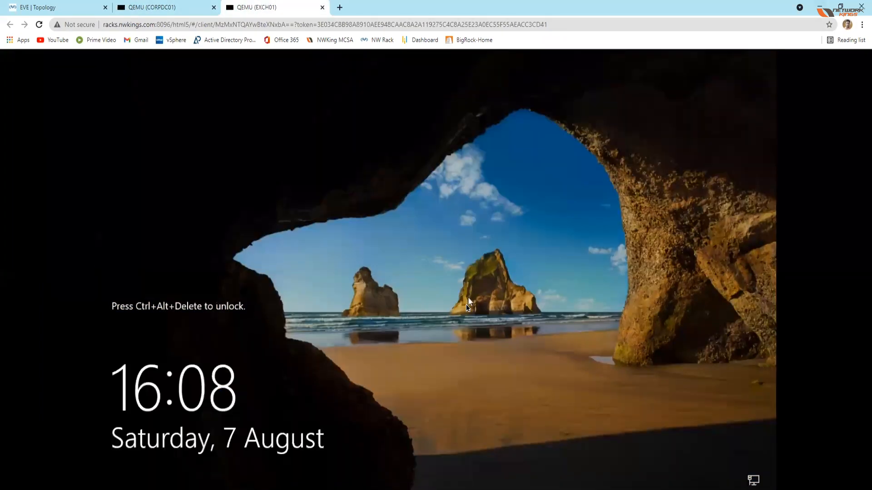
# Step: Bring up the EXCH01 sign-in prompt by sending the Windows unlock sequence through Guacamole's on-screen keyboard
pyautogui.hotkey('ctrl', 'alt', 'shift')
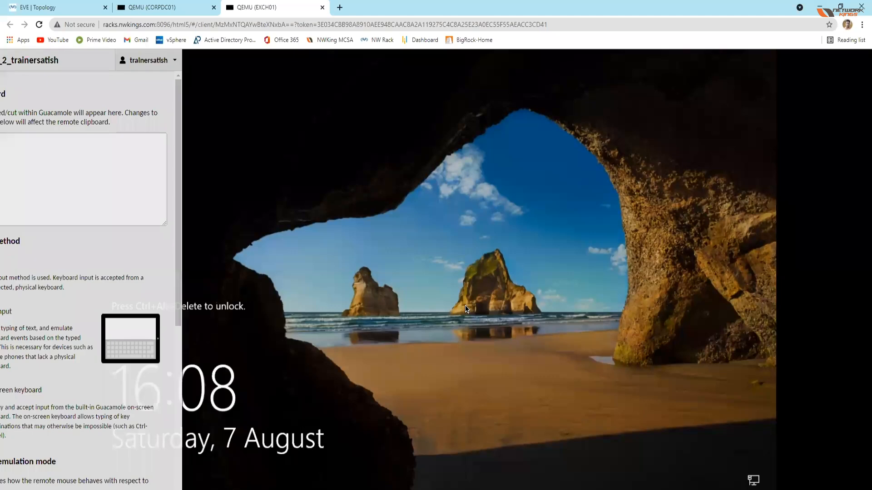
pyautogui.click(43, 390)
pyautogui.click(53, 483)
pyautogui.click(190, 473)
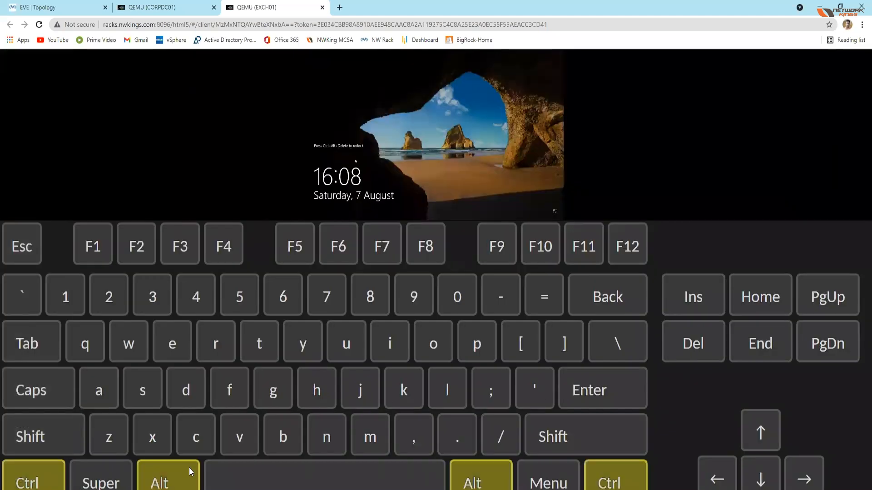
pyautogui.click(684, 357)
pyautogui.click(31, 486)
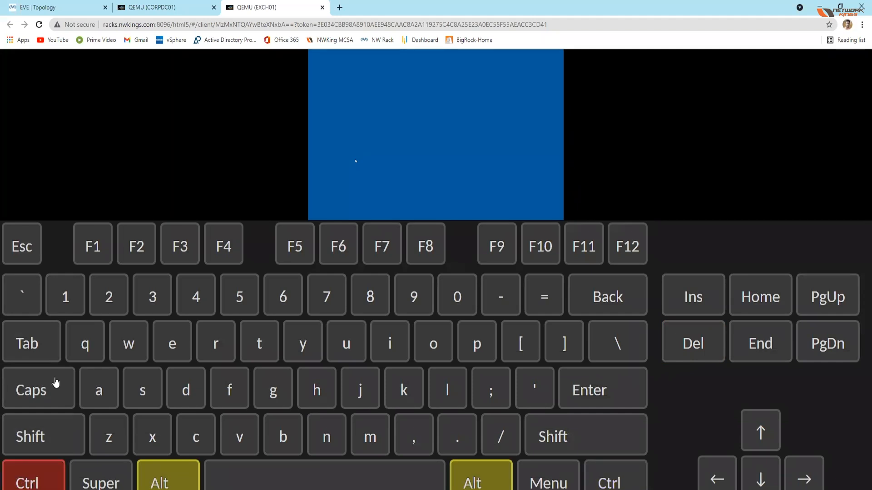
# Step: Set the Guacamole input method back to None and sign in to EXCH01 with the account password
pyautogui.hotkey('ctrl', 'alt', 'shift')
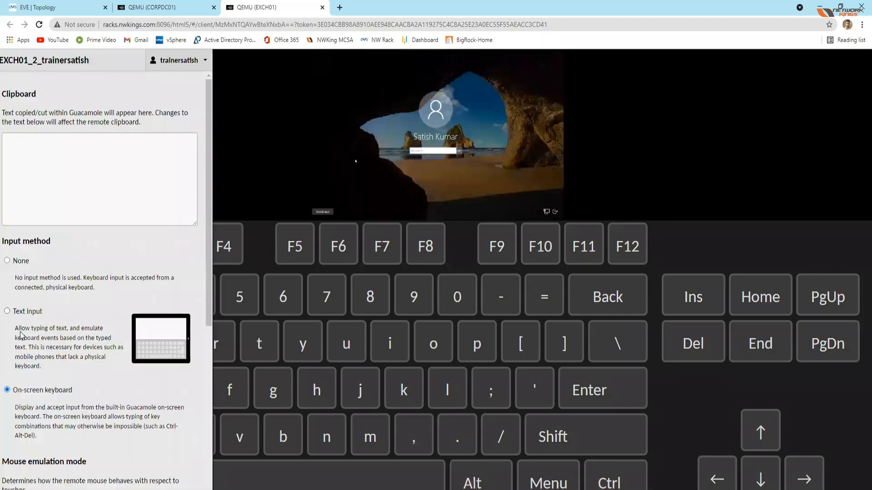
pyautogui.click(27, 262)
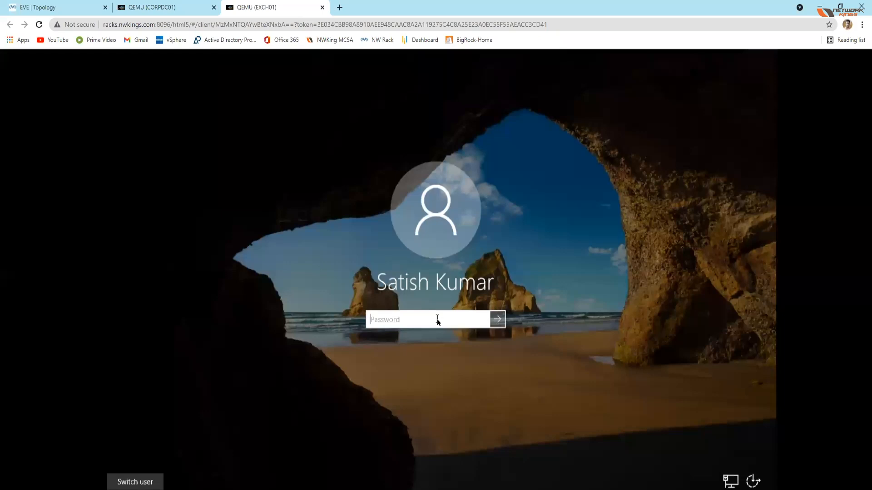
pyautogui.write('•••••')
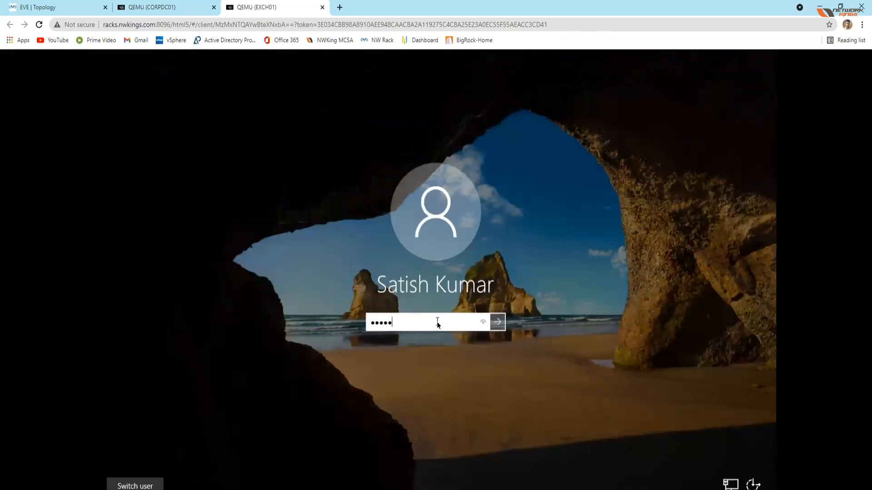
pyautogui.press('Return')
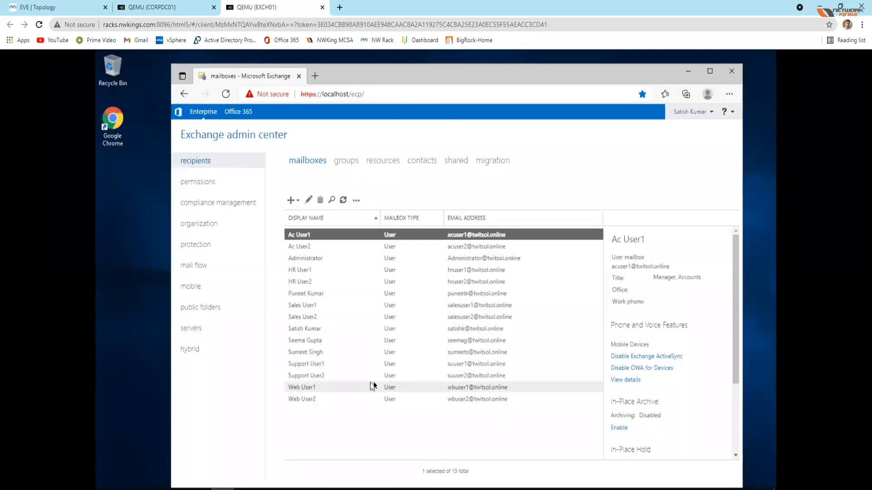
pyautogui.rightClick(136, 331)
pyautogui.click(157, 358)
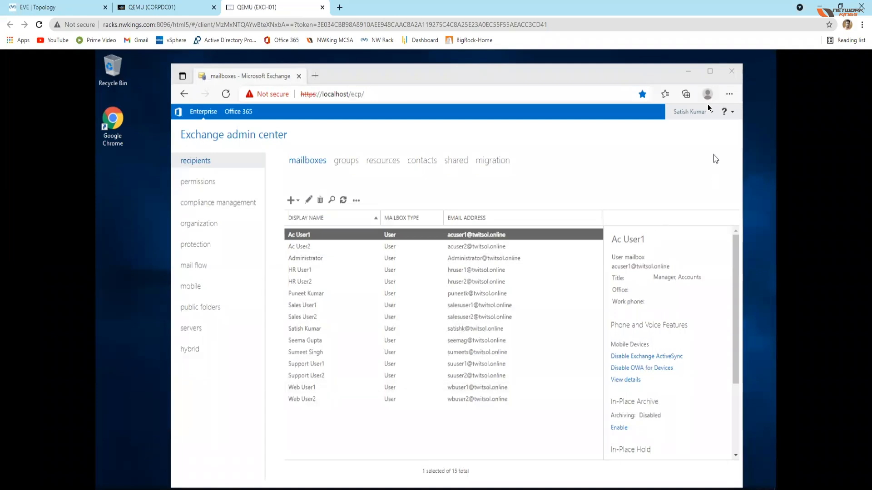
pyautogui.click(687, 73)
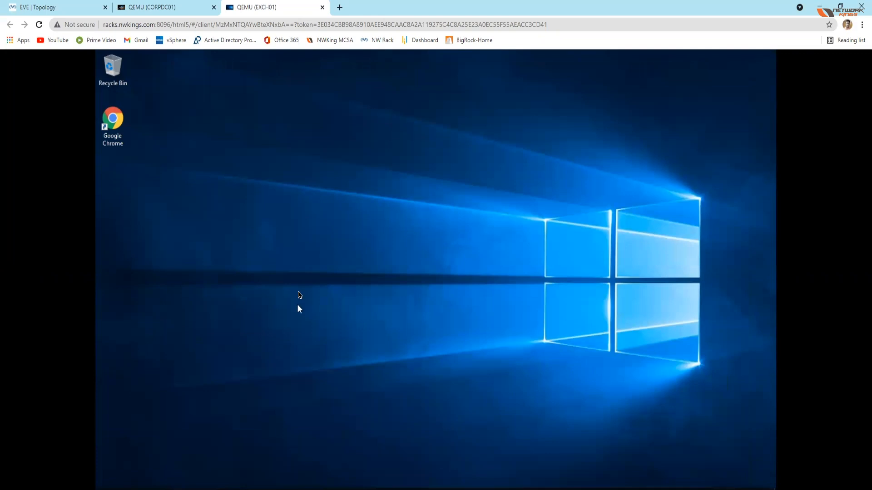
pyautogui.click(222, 489)
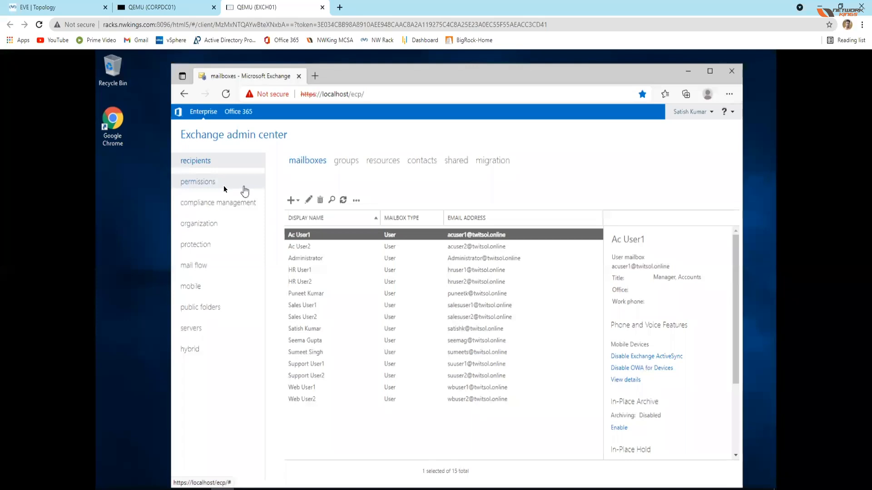
# Step: View the admin roles under permissions in the Exchange admin center and return to the recipients' mailbox list
pyautogui.click(206, 183)
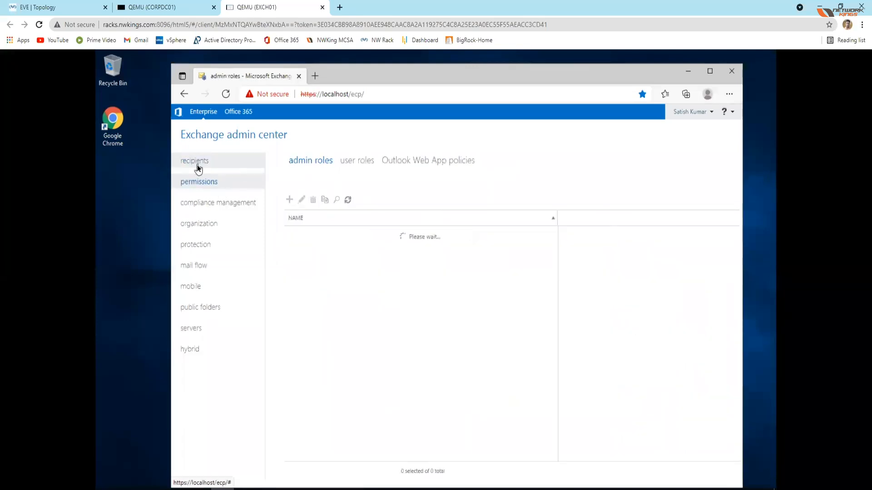
pyautogui.click(197, 166)
pyautogui.click(207, 186)
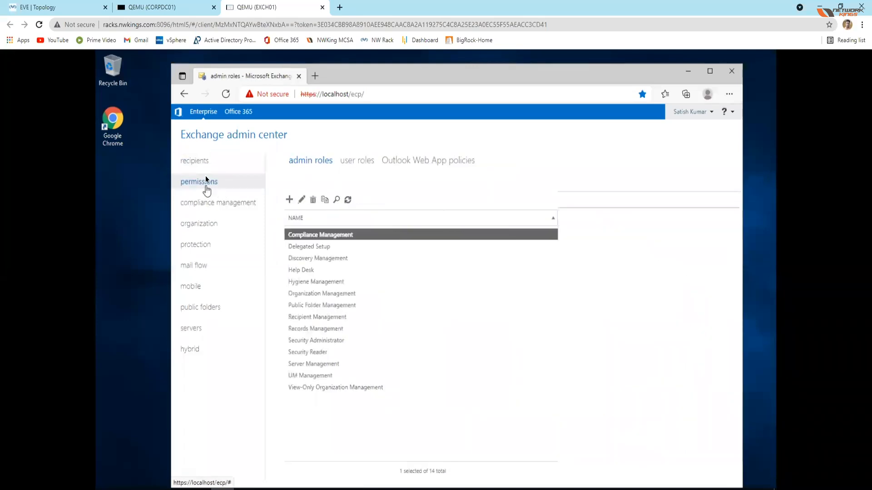
pyautogui.click(201, 161)
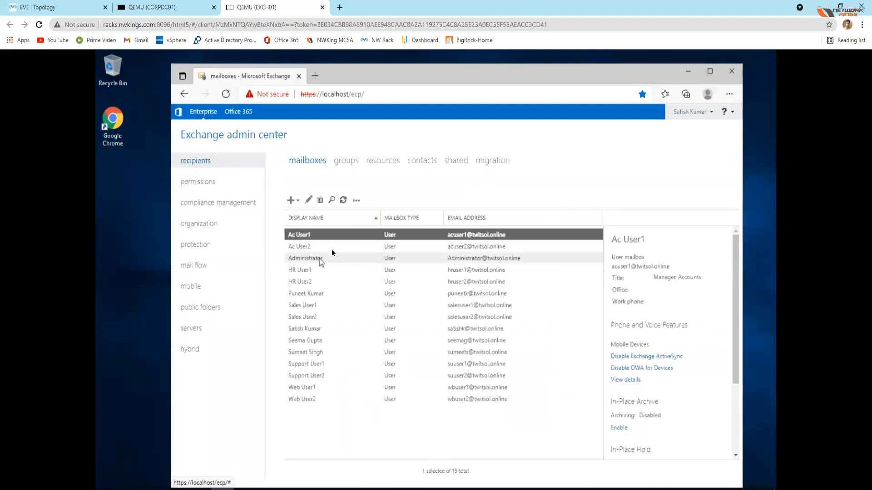
# Step: Start a new user mailbox, widening its form window, and choose the New user option instead of an existing user
pyautogui.click(291, 199)
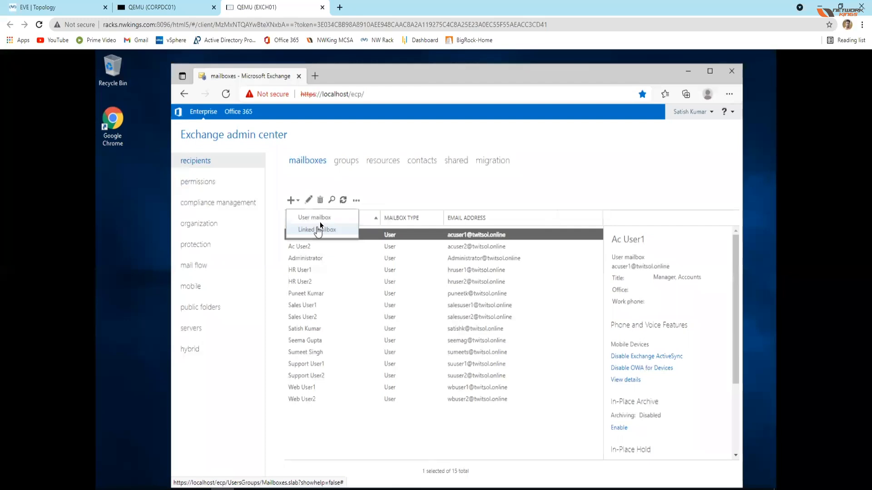
pyautogui.click(450, 193)
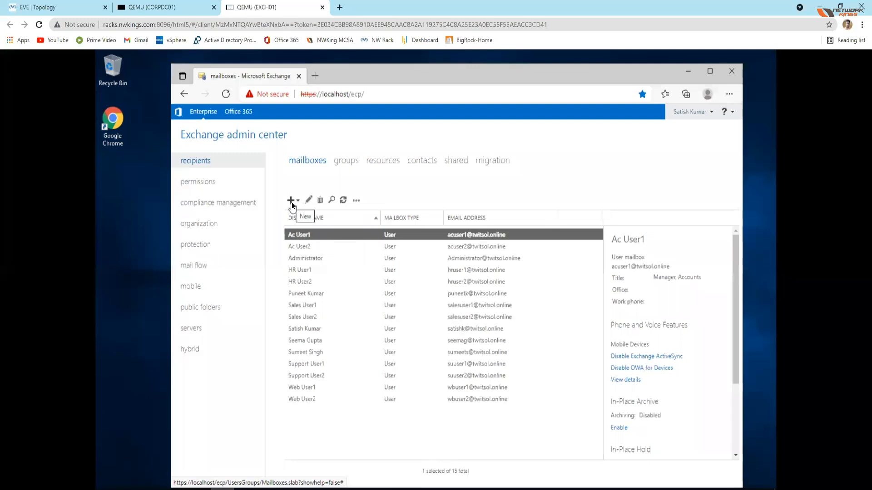
pyautogui.click(291, 203)
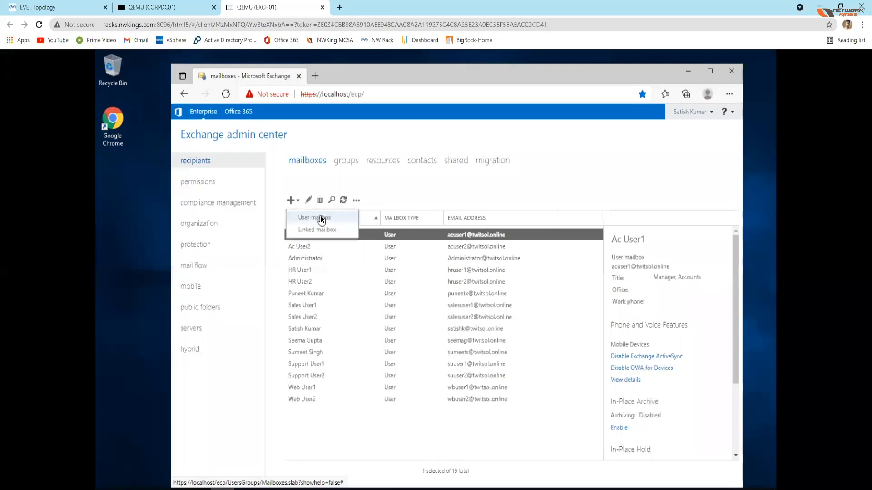
pyautogui.click(315, 218)
pyautogui.moveTo(581, 287); pyautogui.dragTo(655, 286)
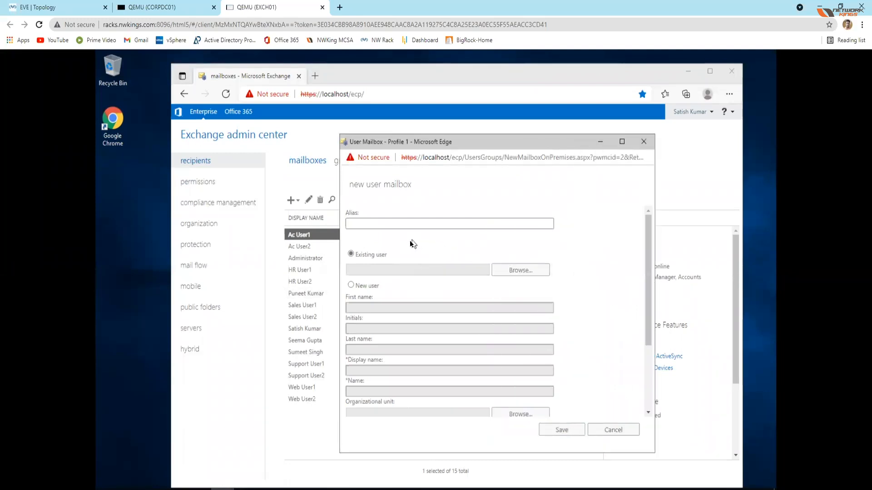
pyautogui.click(376, 225)
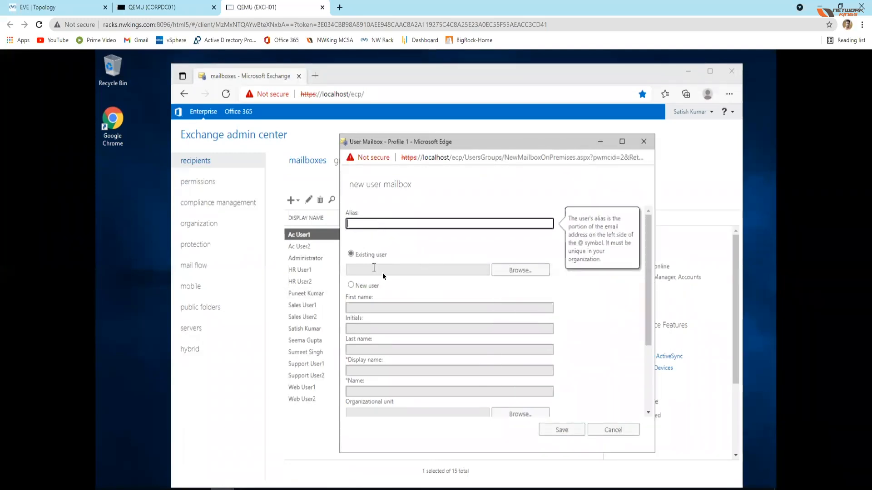
pyautogui.click(355, 287)
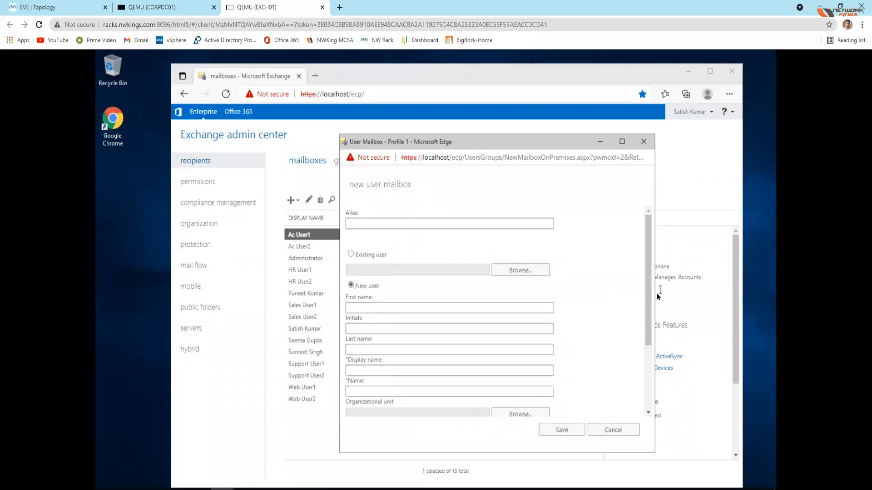
# Step: Fill in the new user's first name and last name in the mailbox form, leaving the initials blank
pyautogui.scroll(-2, 651, 302)
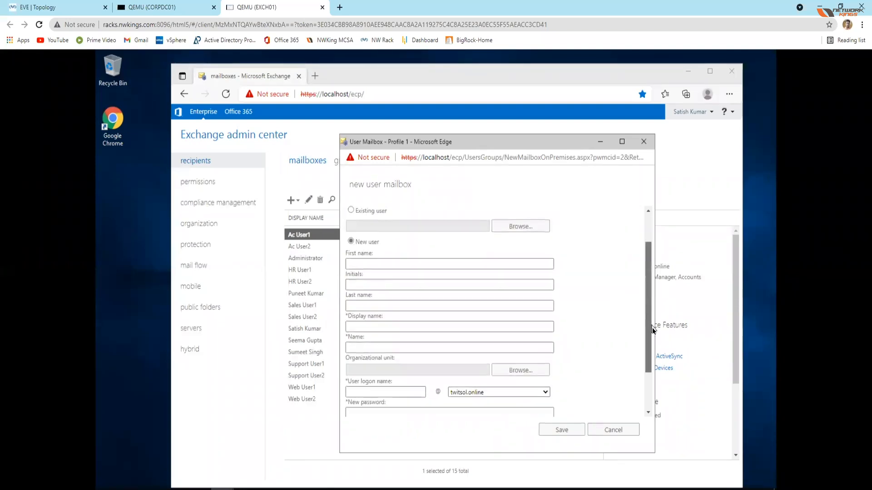
pyautogui.click(427, 259)
pyautogui.press('Tab')
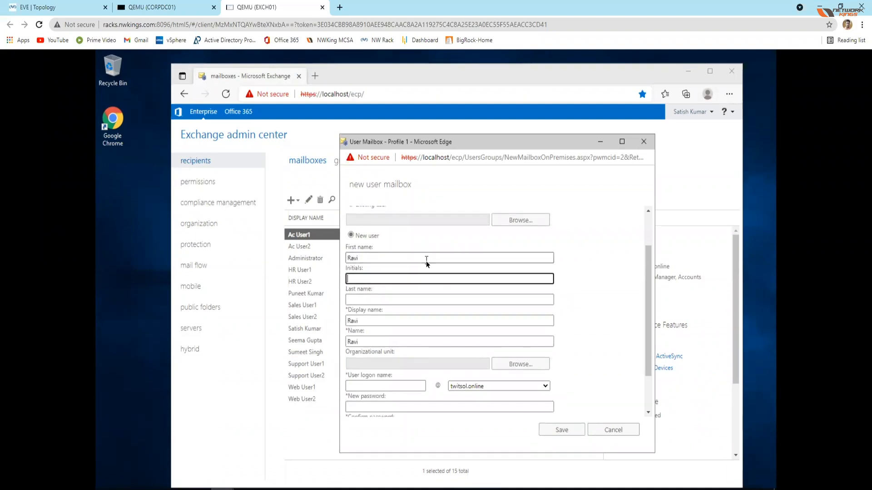
pyautogui.press('Tab')
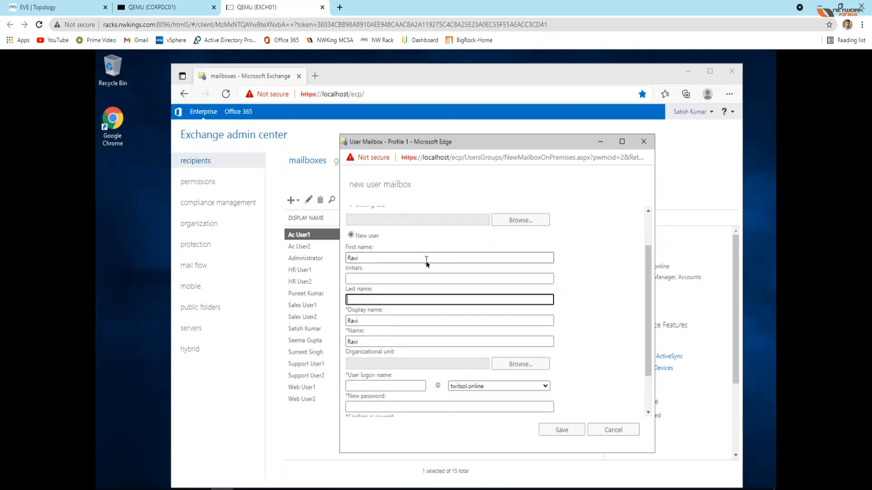
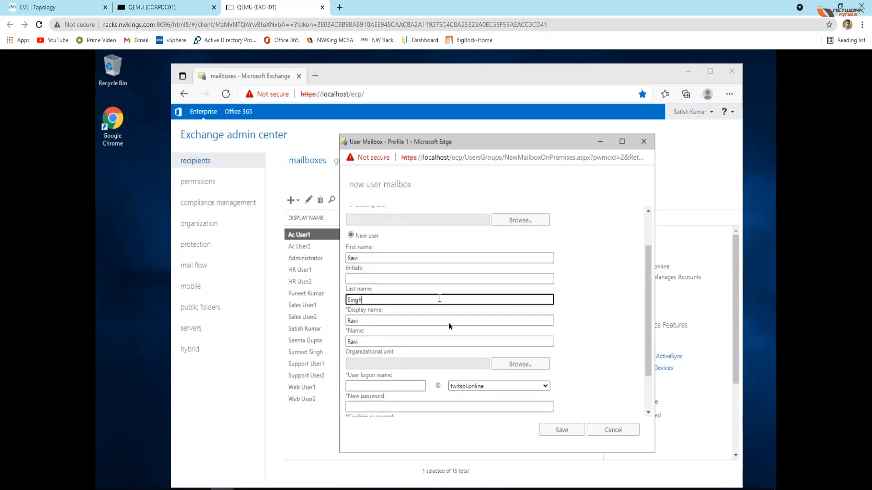
# Step: Enter the new mailbox's user logon name, formed from the user's full name, for the twitsol.online domain
pyautogui.scroll(-2, 449, 318)
pyautogui.click(379, 336)
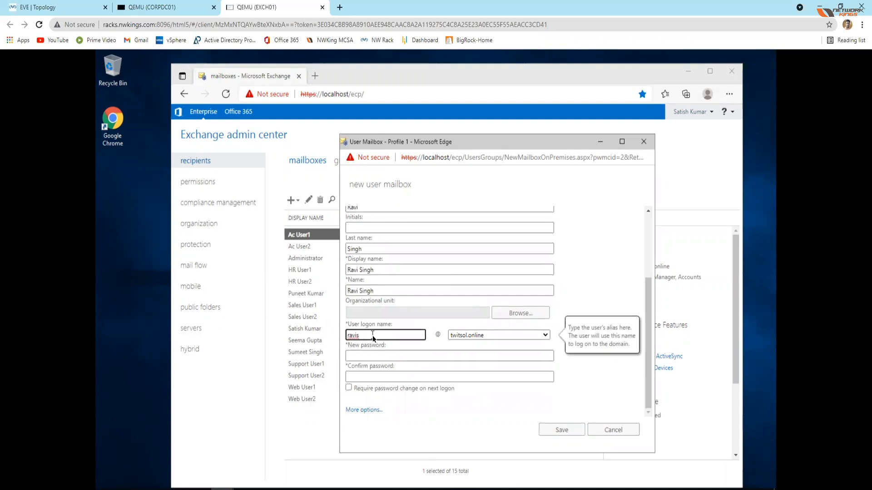
pyautogui.write('ingh')
pyautogui.press('BackSpace')
# Step: Enter the account password for the new mailbox user and repeat it as confirmation
pyautogui.click(387, 356)
pyautogui.write('Pass@123')
pyautogui.press('Tab')
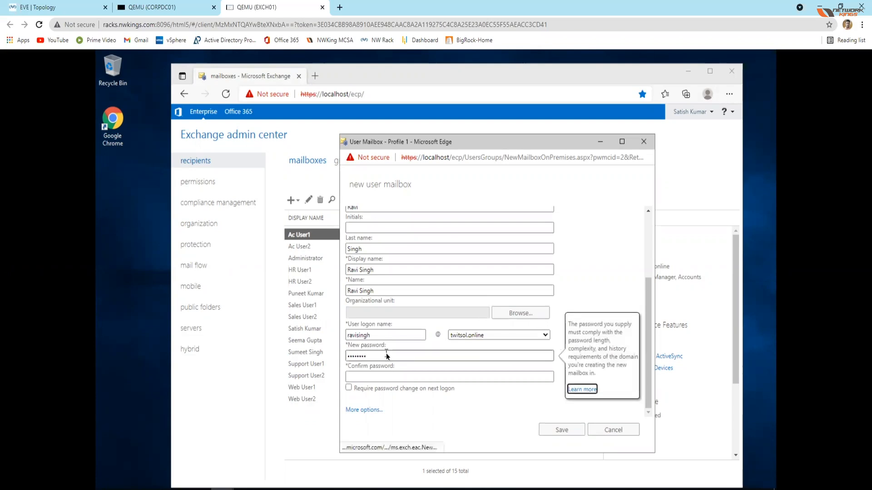
pyautogui.click(371, 377)
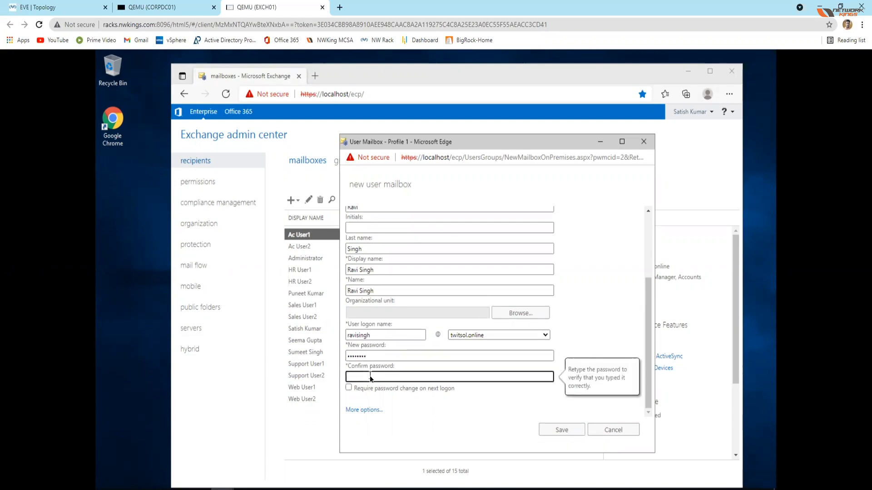
pyautogui.write('Pass@123')
# Step: Assign the Support organizational unit under TWITSol/Production to the new user and save the mailbox
pyautogui.click(518, 313)
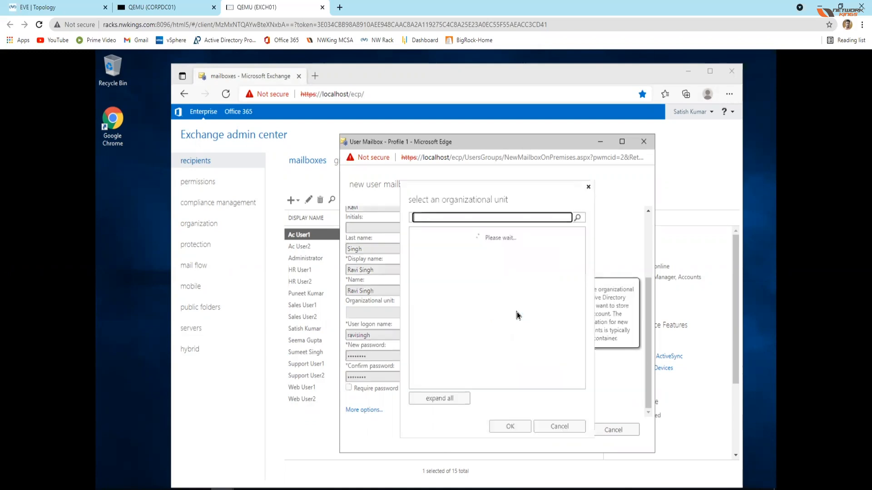
pyautogui.click(428, 258)
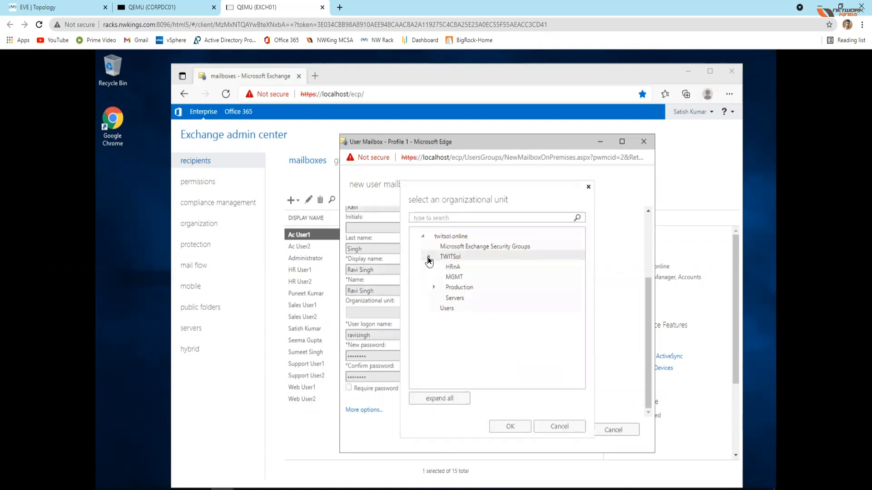
pyautogui.click(434, 289)
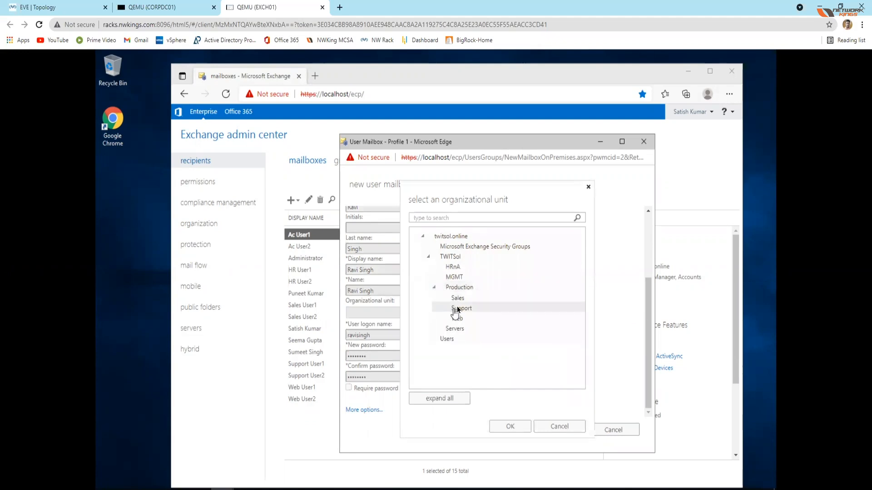
pyautogui.click(457, 308)
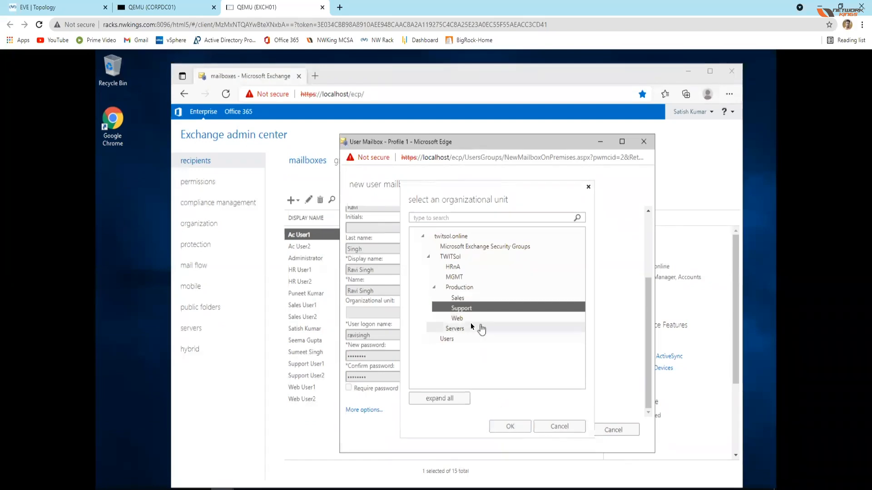
pyautogui.click(508, 427)
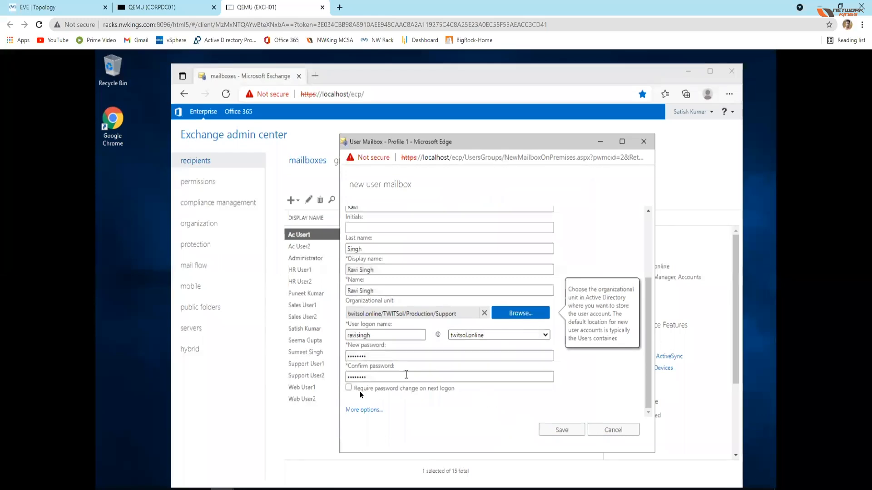
pyautogui.click(649, 392)
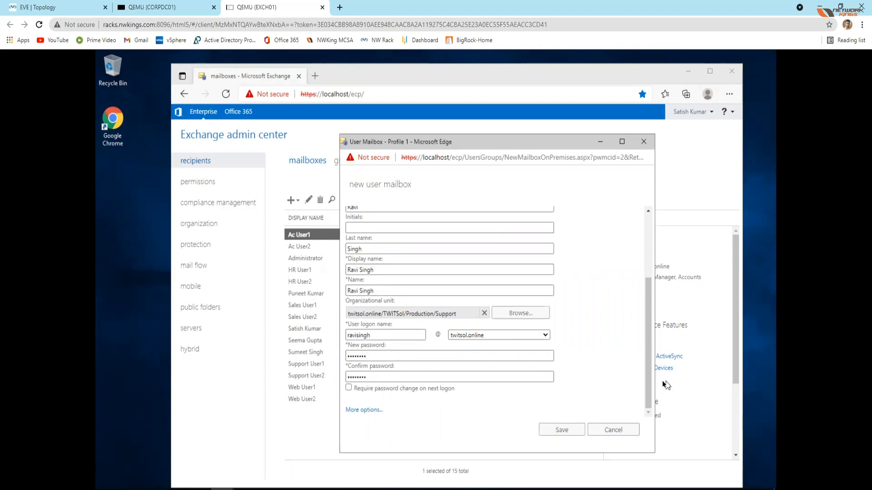
pyautogui.moveTo(649, 388)
pyautogui.mouseDown()
pyautogui.moveTo(656, 323)
pyautogui.moveTo(647, 391)
pyautogui.mouseUp()
pyautogui.click(562, 431)
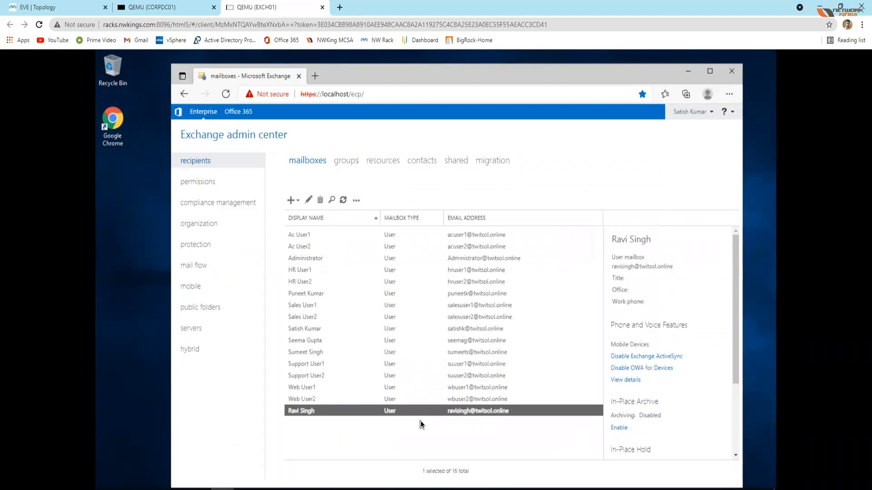
# Step: Open an InPrivate browser window, move it below the admin center's address bar, and try to load localhost/owa
pyautogui.click(730, 95)
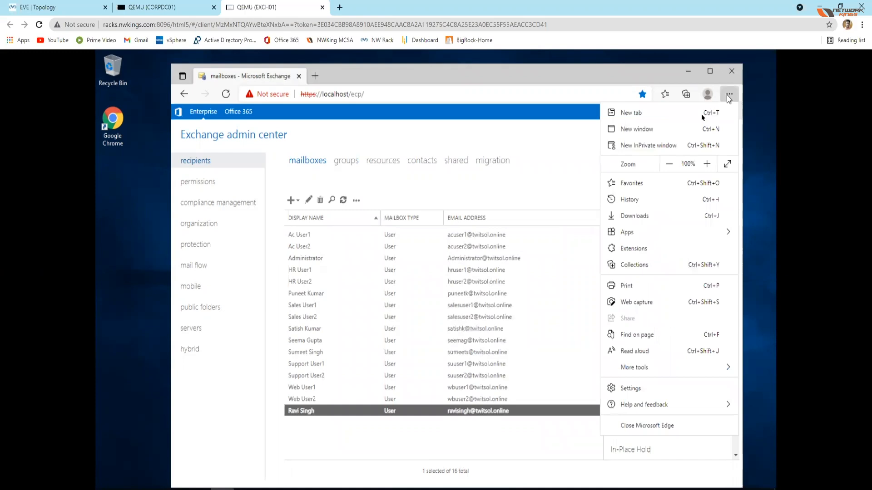
pyautogui.click(642, 146)
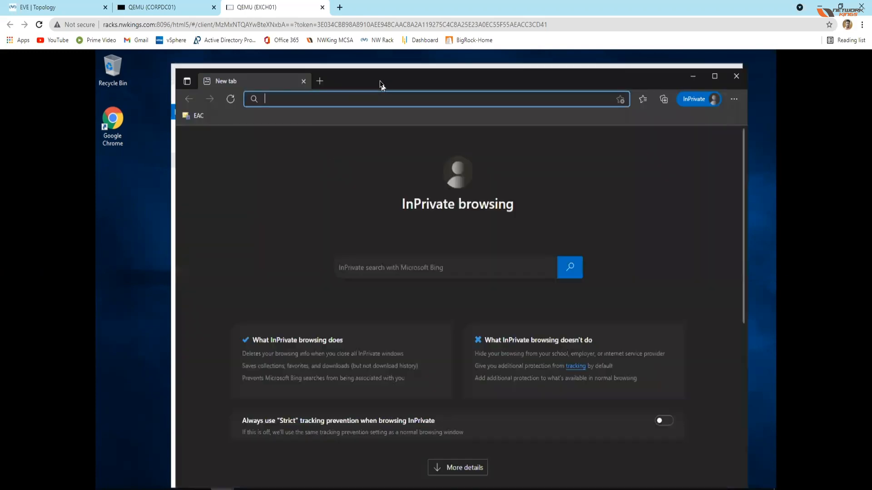
pyautogui.moveTo(382, 70); pyautogui.dragTo(383, 109)
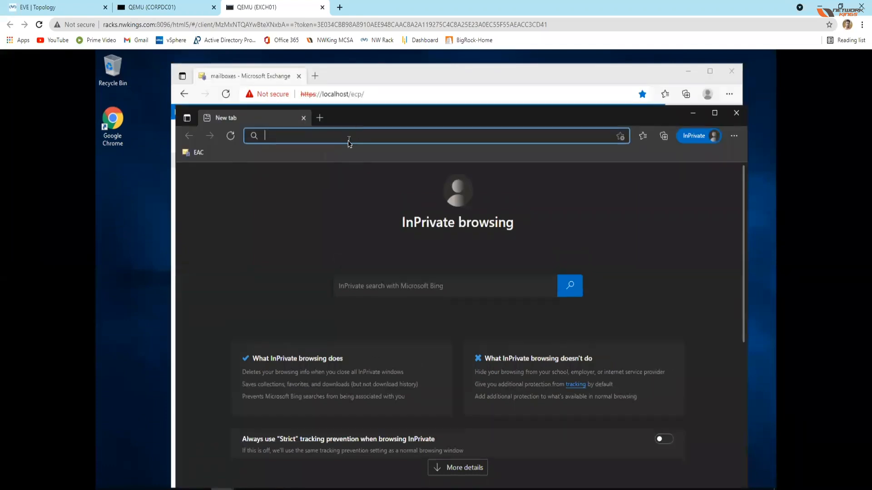
pyautogui.write('localhost')
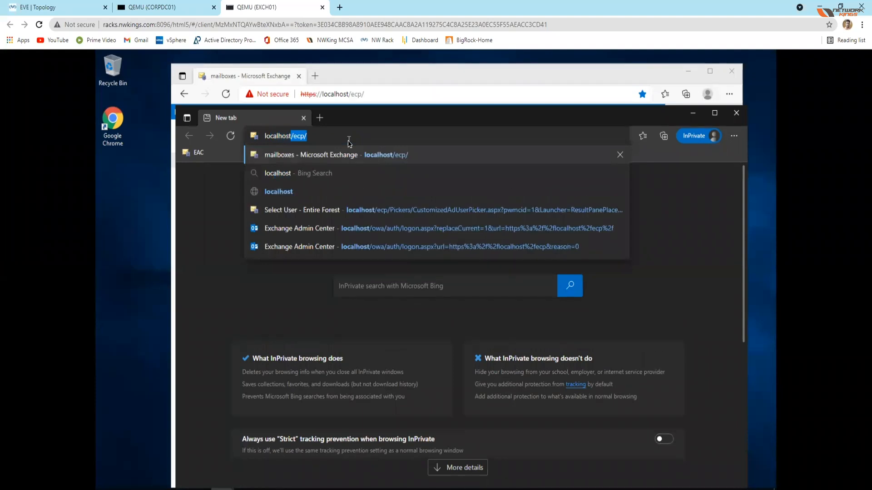
pyautogui.write('/ow')
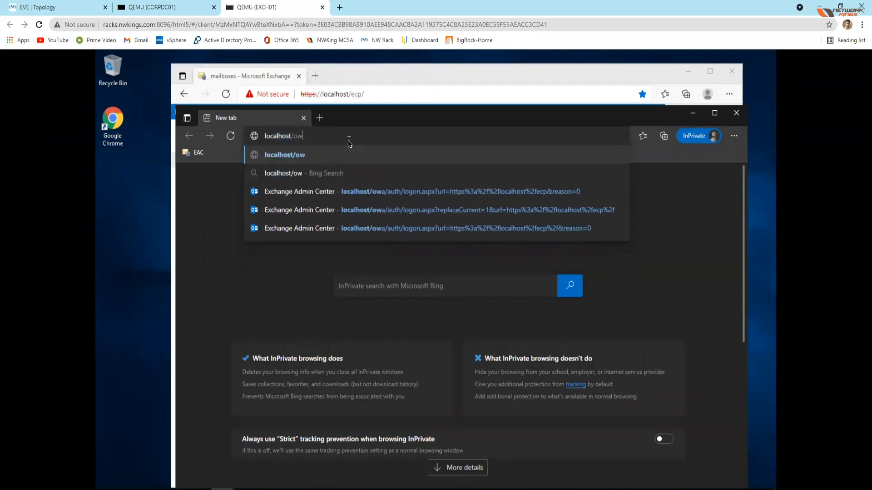
pyautogui.press('Return')
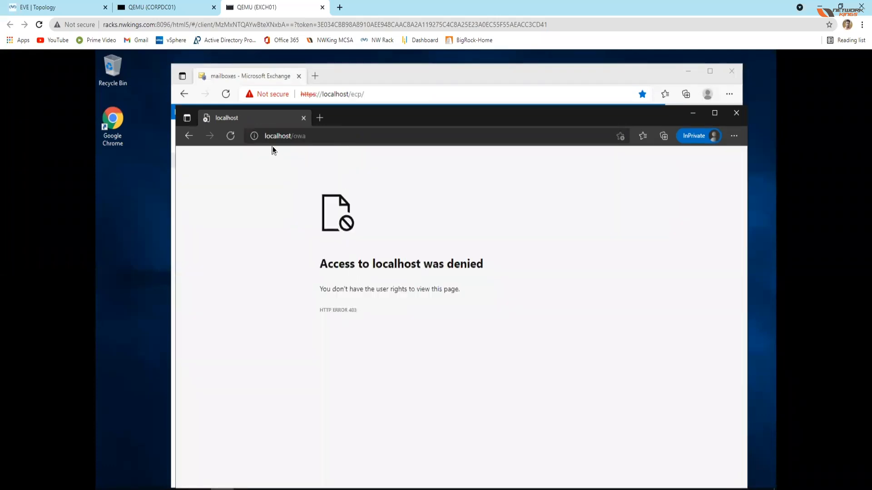
# Step: Replace localhost in the address with the mail server's host name and try to load mail.twitsol.online/owa
pyautogui.click(341, 139)
pyautogui.press('Home')
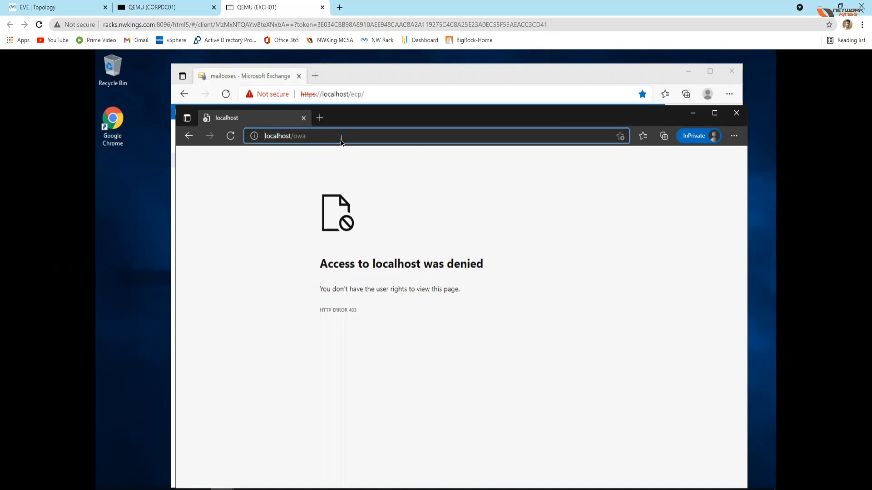
pyautogui.press('Delete')
pyautogui.press('Delete')
pyautogui.press('Delete')
pyautogui.press('Delete')
pyautogui.press('Delete')
pyautogui.press('Delete')
pyautogui.press('Delete')
pyautogui.press('Delete')
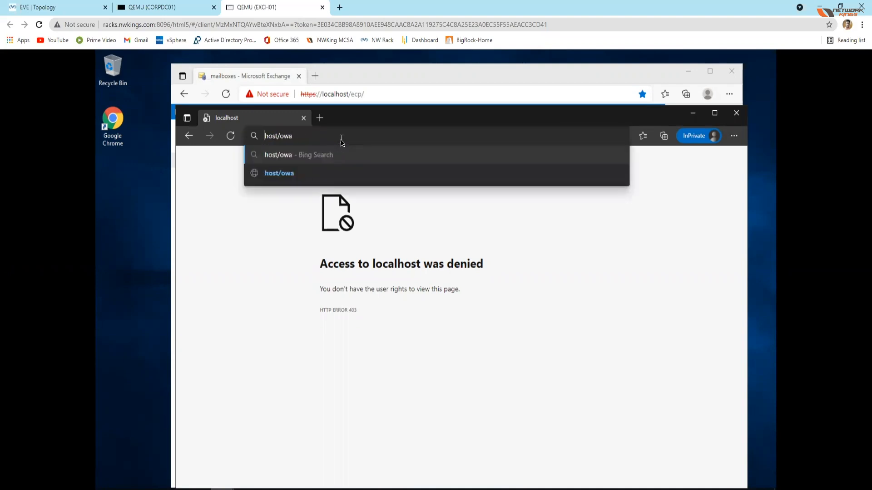
pyautogui.press('Delete')
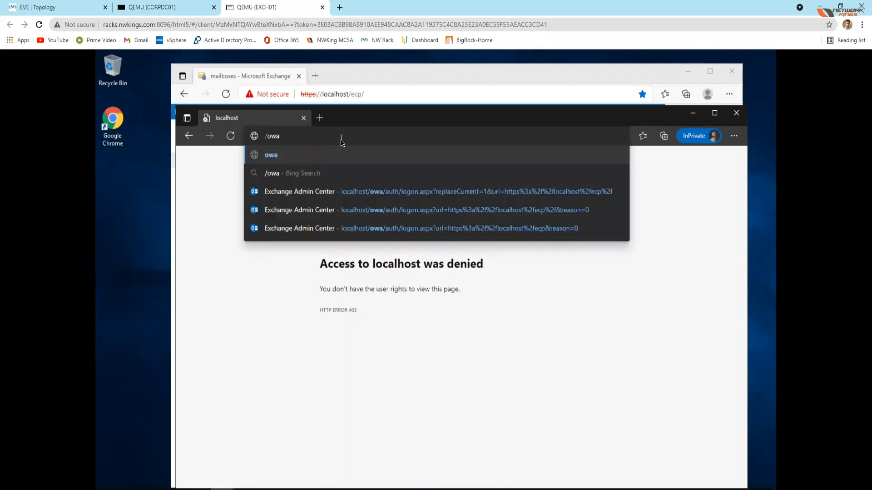
pyautogui.write('mail.t')
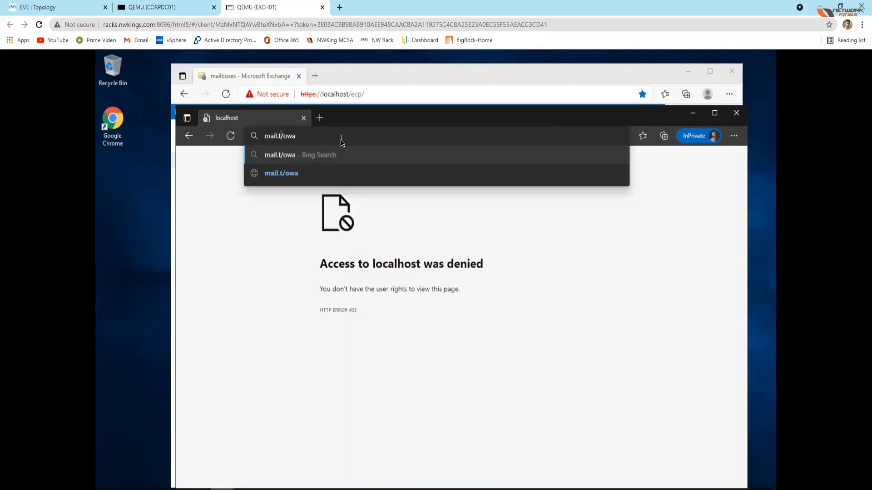
pyautogui.write('witsol.online')
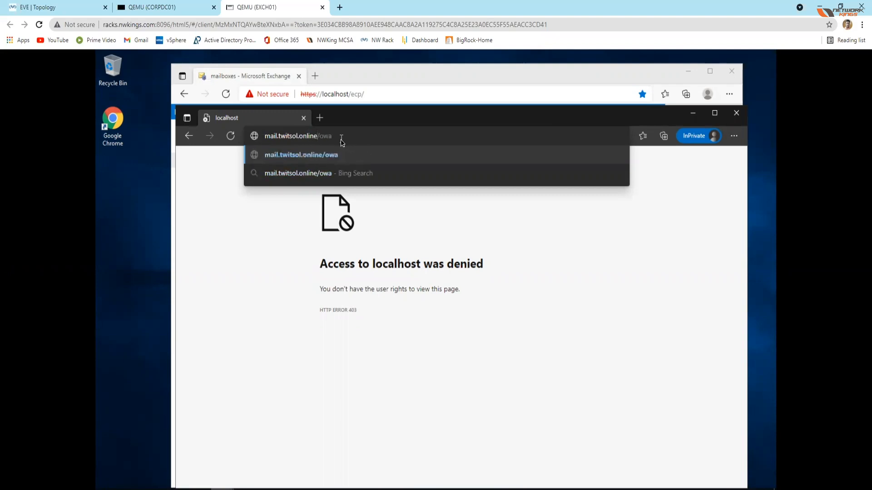
pyautogui.press('Return')
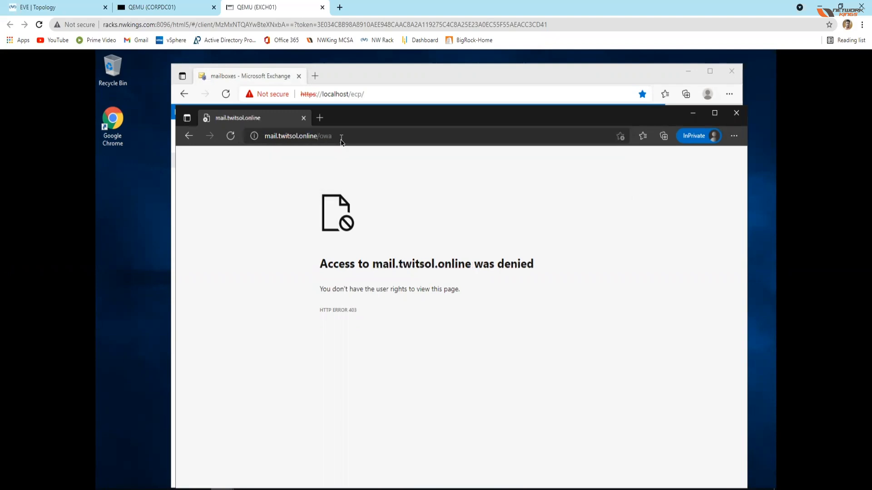
pyautogui.click(341, 136)
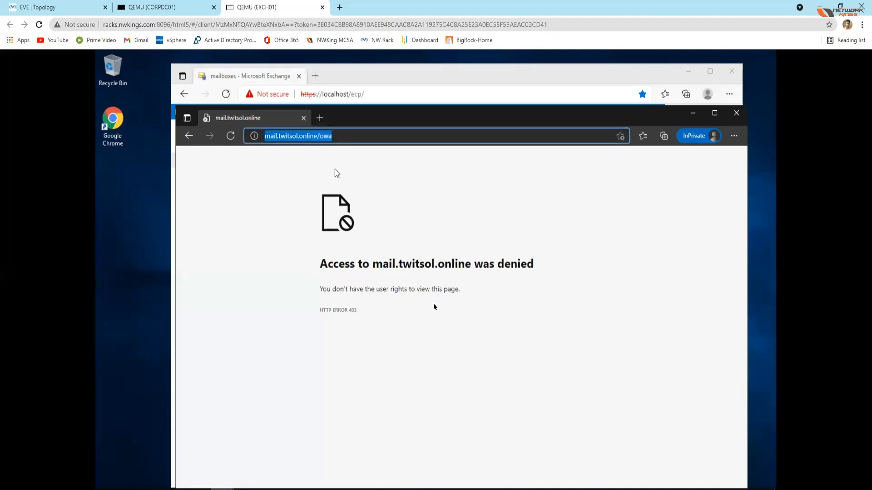
# Step: Switch to the CORPDC01 machine and sign in as Administrator with the account password, retrying the entry once
pyautogui.click(178, 9)
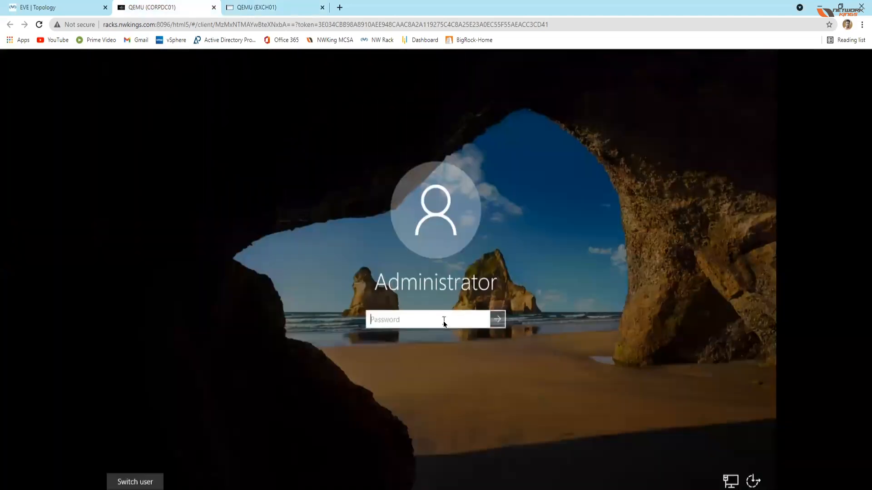
pyautogui.write('••••••••••')
pyautogui.press('Return')
pyautogui.click(442, 343)
pyautogui.write('••••••••')
pyautogui.press('Return')
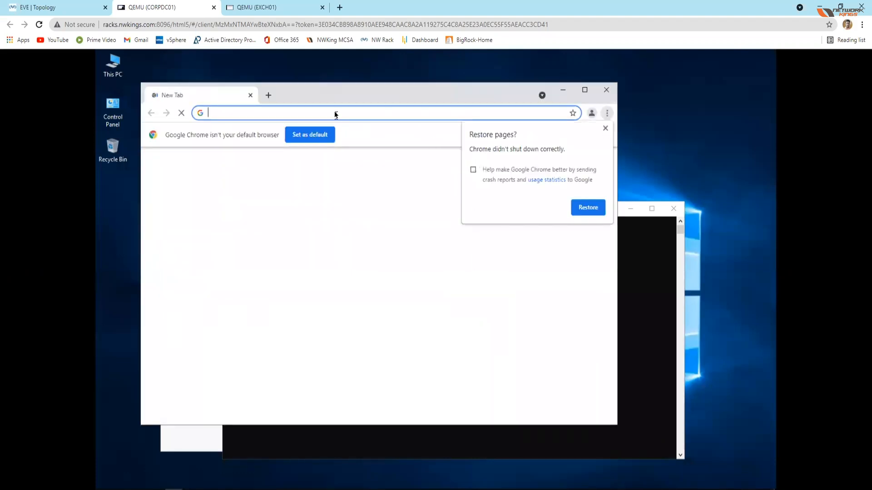
# Step: Try to load mail.twitsol.online/owa in Chrome on CORPDC01 and dismiss the offer to restore pages
pyautogui.write('ma')
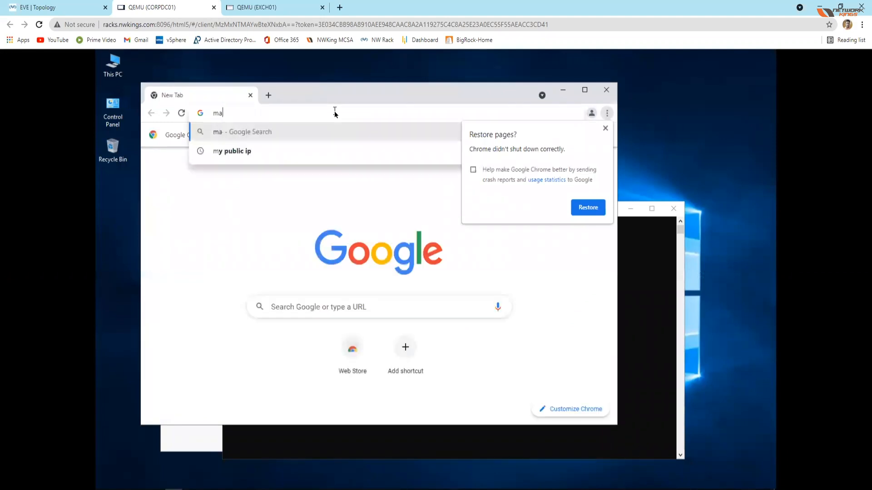
pyautogui.write('il.twitsol.online')
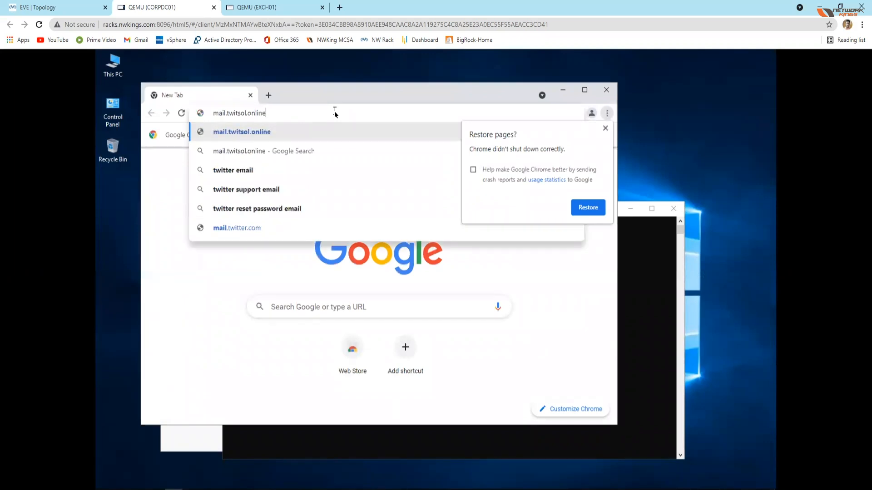
pyautogui.write('/owa')
pyautogui.press('Return')
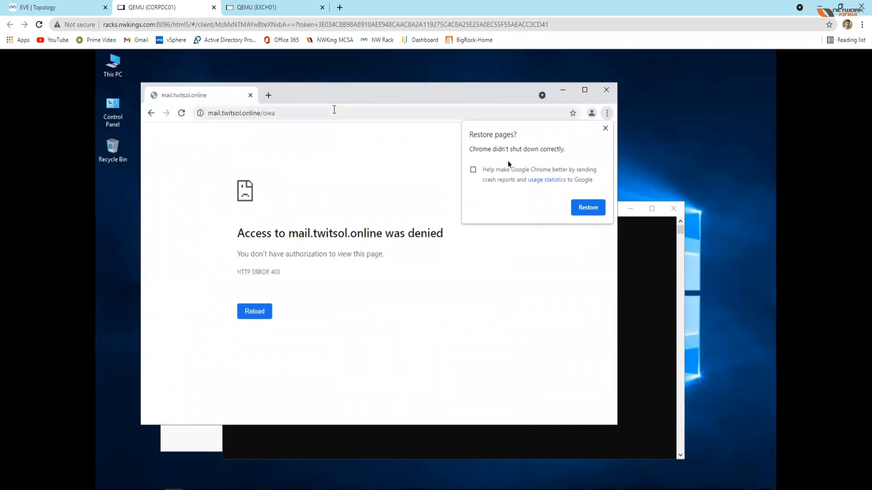
pyautogui.click(605, 128)
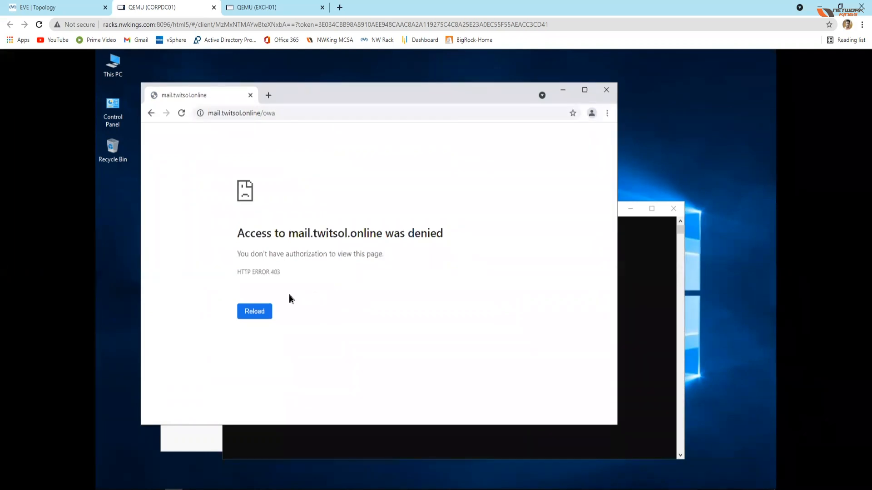
pyautogui.click(295, 112)
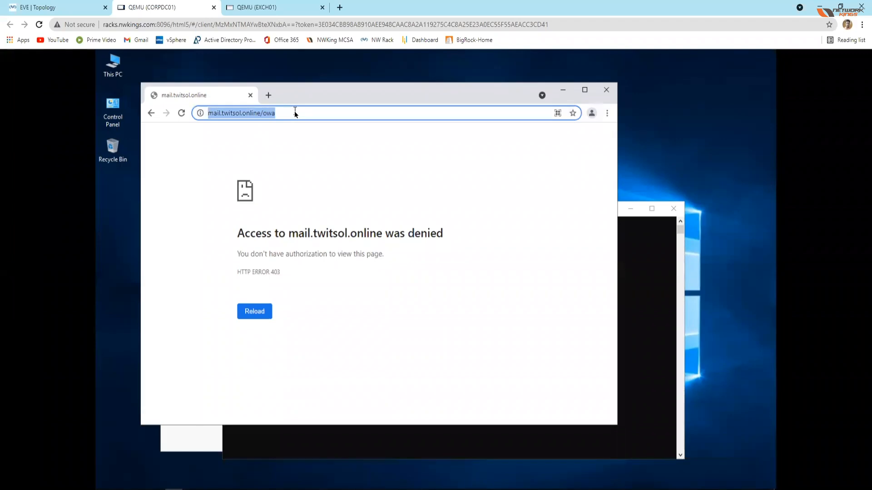
pyautogui.click(295, 112)
pyautogui.press('Left')
pyautogui.press('Left')
pyautogui.press('Left')
pyautogui.press('Left')
pyautogui.press('Left')
pyautogui.press('Left')
pyautogui.press('Left')
pyautogui.press('Left')
pyautogui.press('Left')
pyautogui.press('Left')
pyautogui.press('Left')
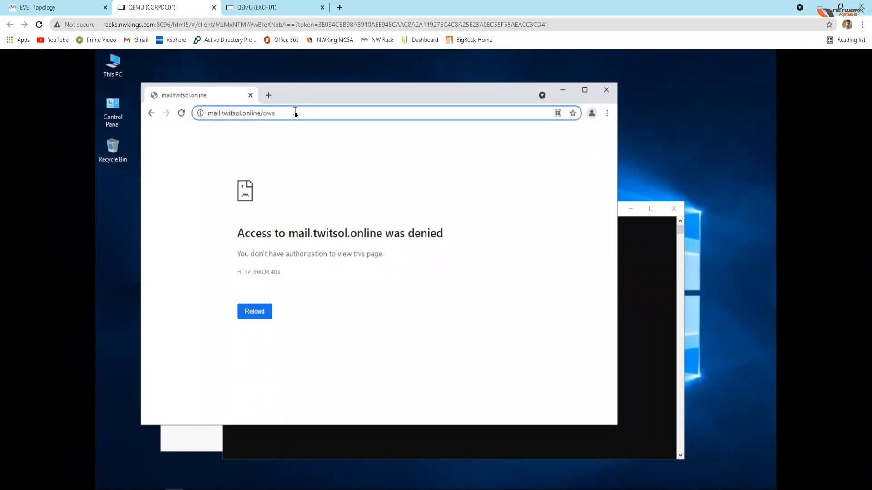
pyautogui.write('https://')
pyautogui.press('Return')
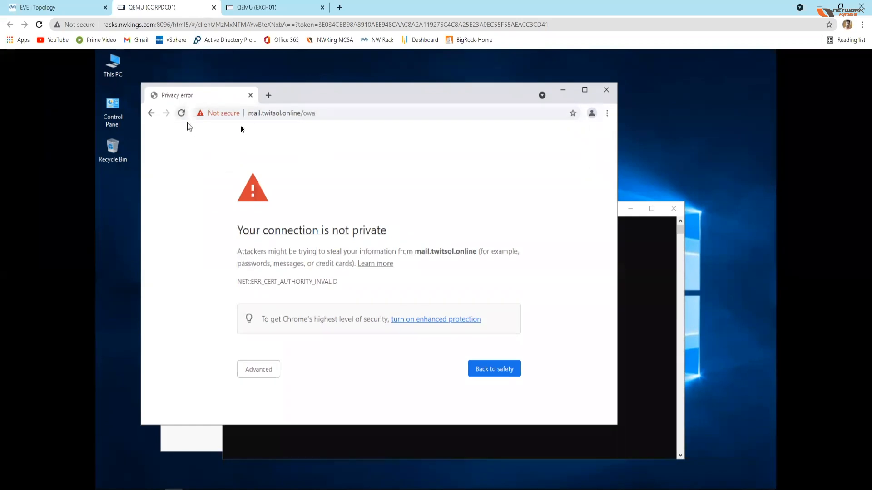
# Step: Bypass the certificate privacy warning to reach the Outlook sign-in page, and maximize the browser window
pyautogui.click(257, 370)
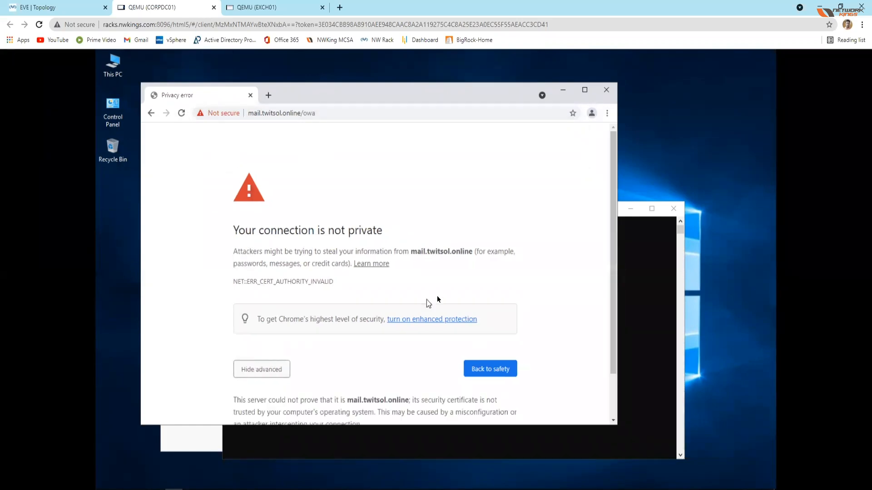
pyautogui.scroll(-1, 437, 300)
pyautogui.click(299, 394)
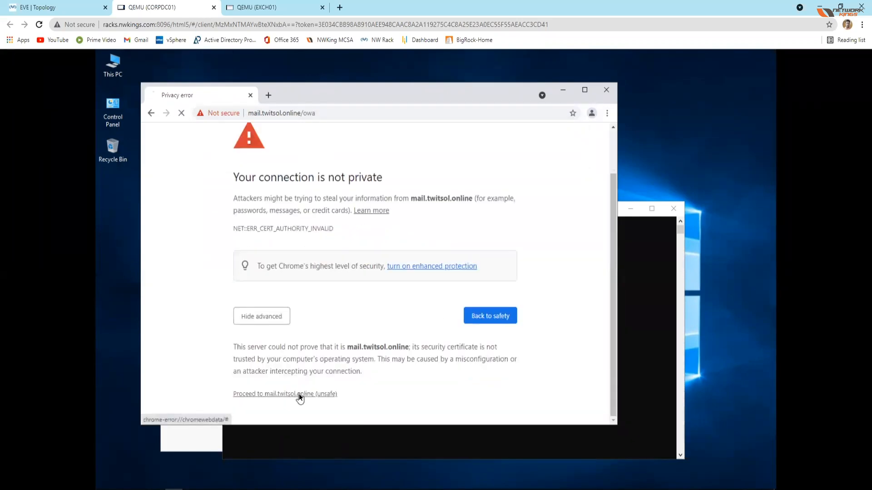
pyautogui.click(585, 91)
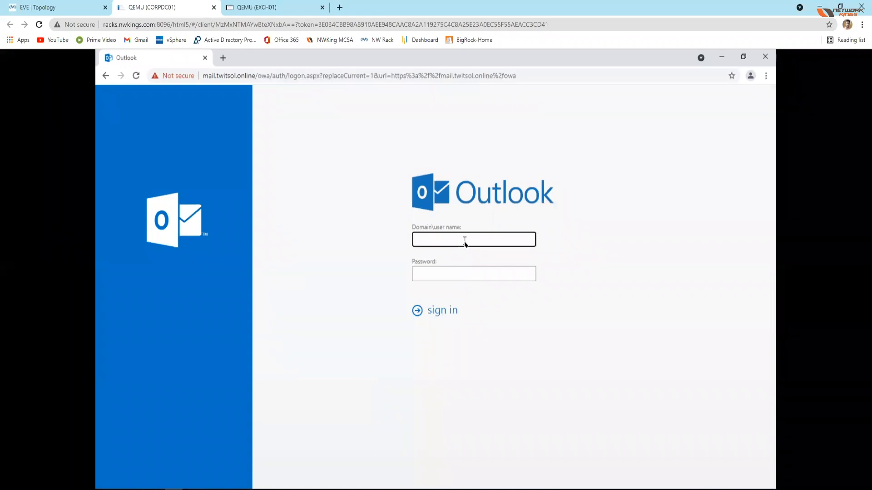
# Step: Sign in to Outlook on the web with the new mailbox user's e-mail address and the account password, retyping the password once
pyautogui.press('Tab')
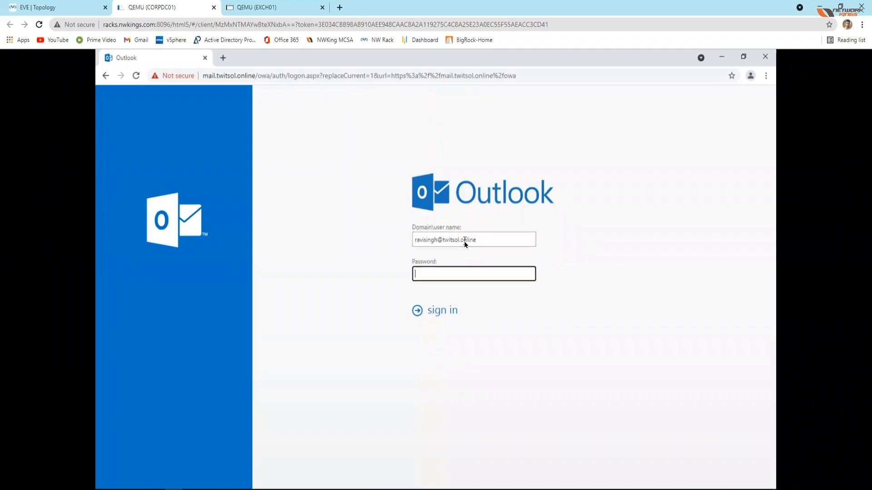
pyautogui.write('Pa$$w0rd')
pyautogui.press('BackSpace')
pyautogui.press('BackSpace')
pyautogui.press('BackSpace')
pyautogui.press('BackSpace')
pyautogui.press('BackSpace')
pyautogui.write('Pa$$w0rd')
pyautogui.click(442, 311)
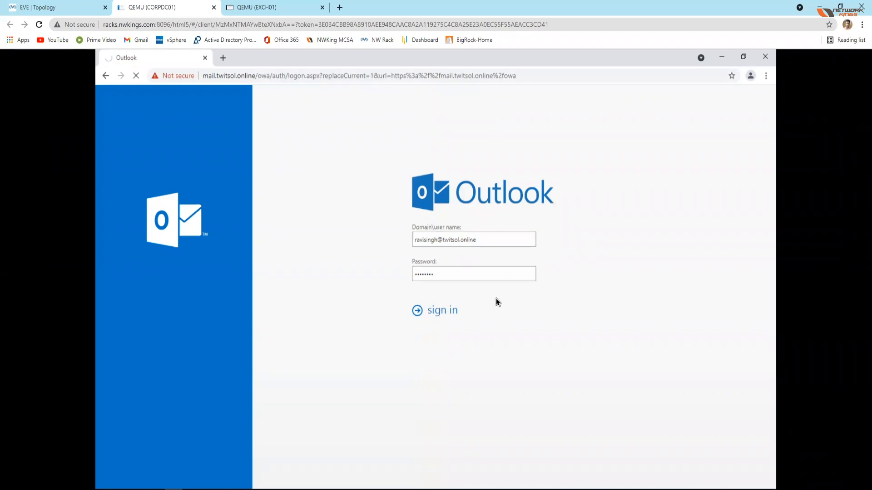
# Step: Switch to EXCH01, close the InPrivate window over the Exchange admin center's mailbox list, and return to CORPDC01
pyautogui.click(267, 7)
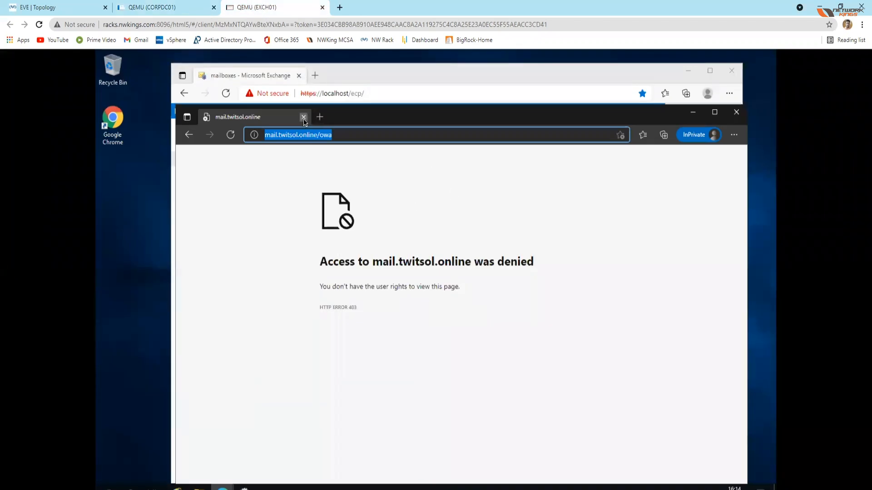
pyautogui.click(303, 117)
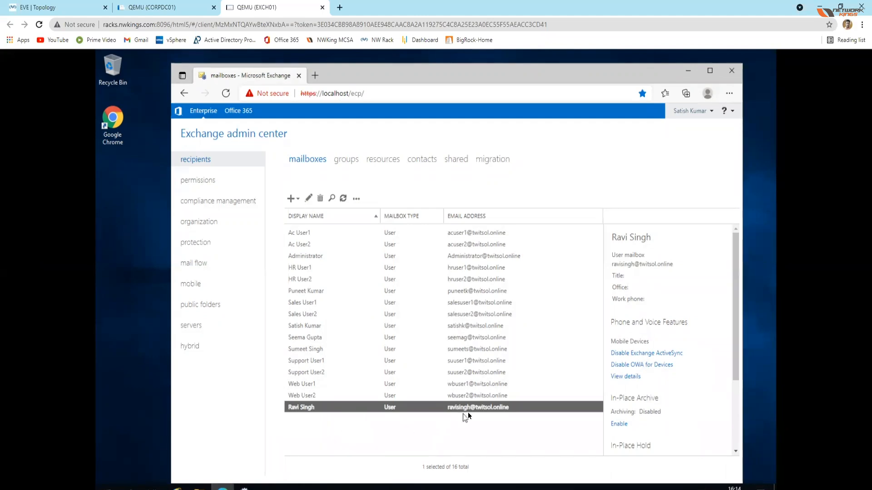
pyautogui.click(157, 8)
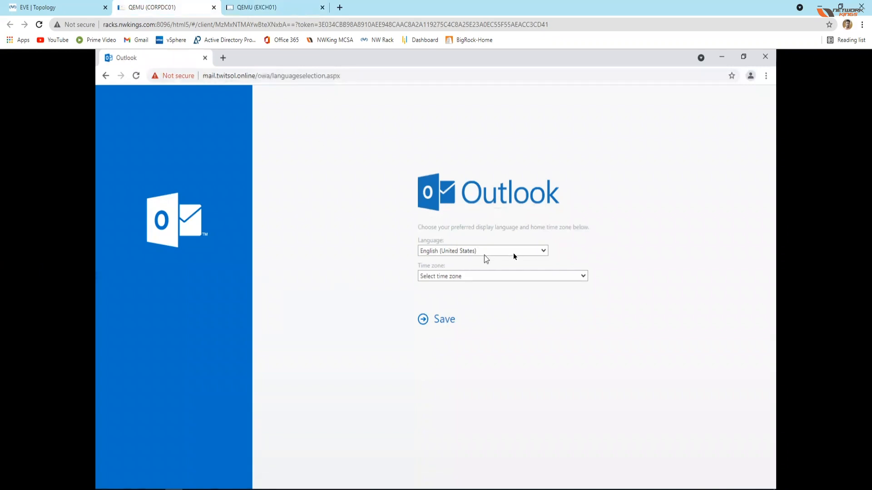
# Step: Set the mailbox's display language to English (India)
pyautogui.click(536, 252)
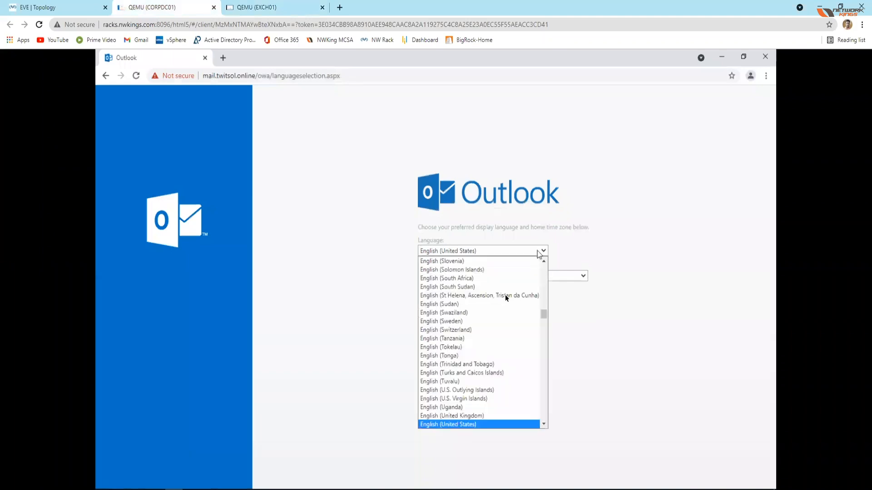
pyautogui.scroll(1, 522, 308)
pyautogui.moveTo(546, 315); pyautogui.dragTo(544, 287)
pyautogui.scroll(-20, 503, 355)
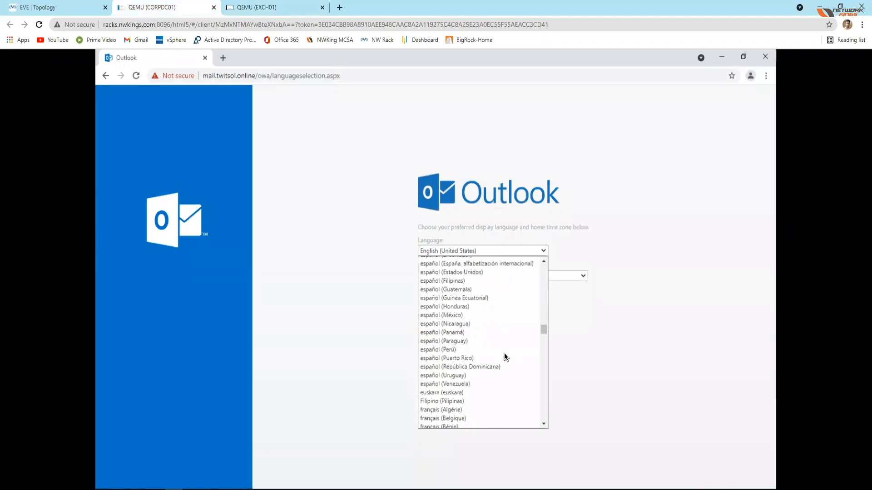
pyautogui.scroll(-20, 505, 357)
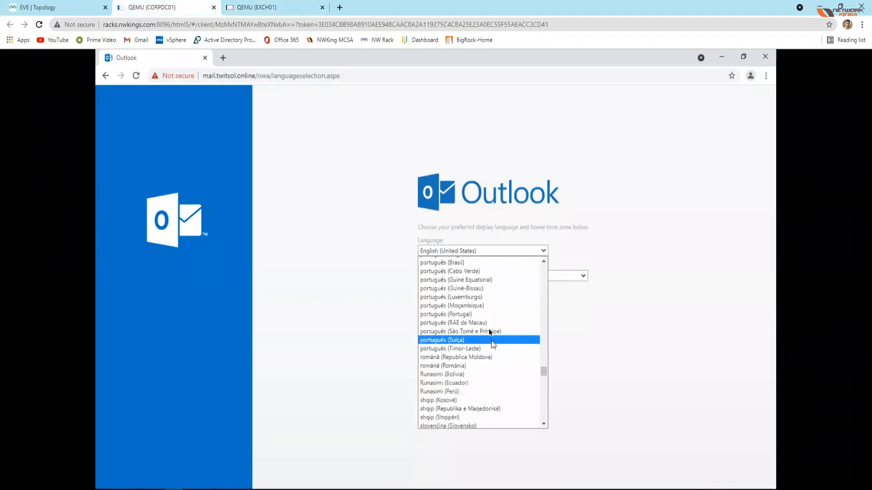
pyautogui.scroll(-20, 490, 339)
pyautogui.scroll(-10, 491, 339)
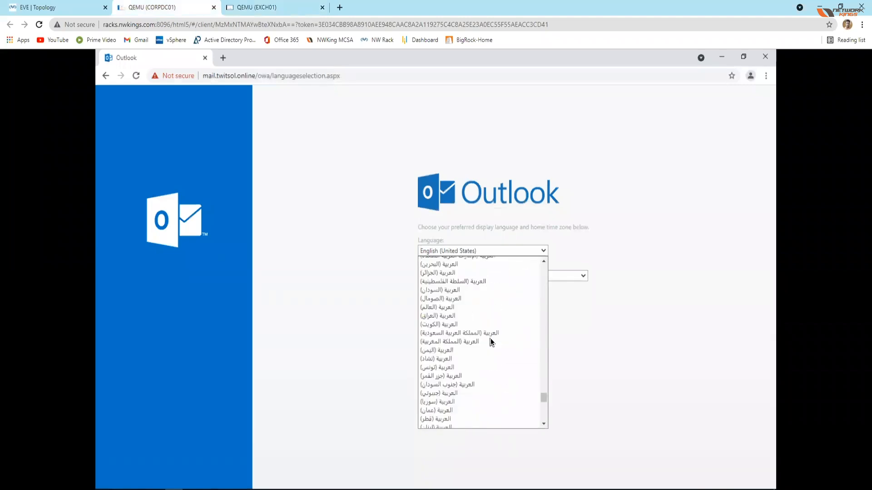
pyautogui.scroll(20, 487, 339)
pyautogui.scroll(20, 485, 339)
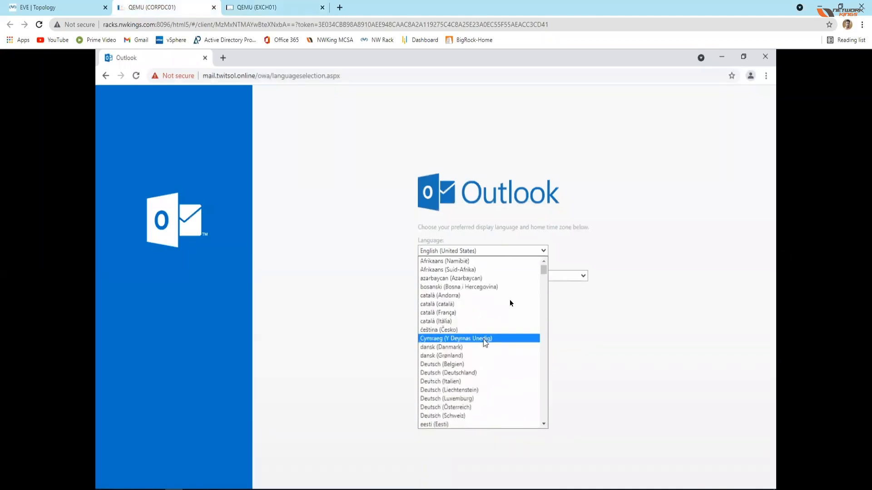
pyautogui.scroll(-8, 504, 385)
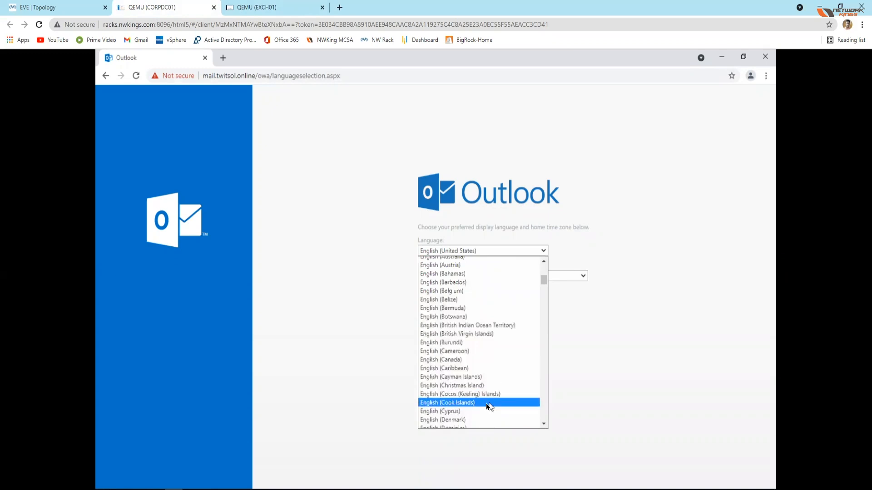
pyautogui.scroll(-4, 483, 353)
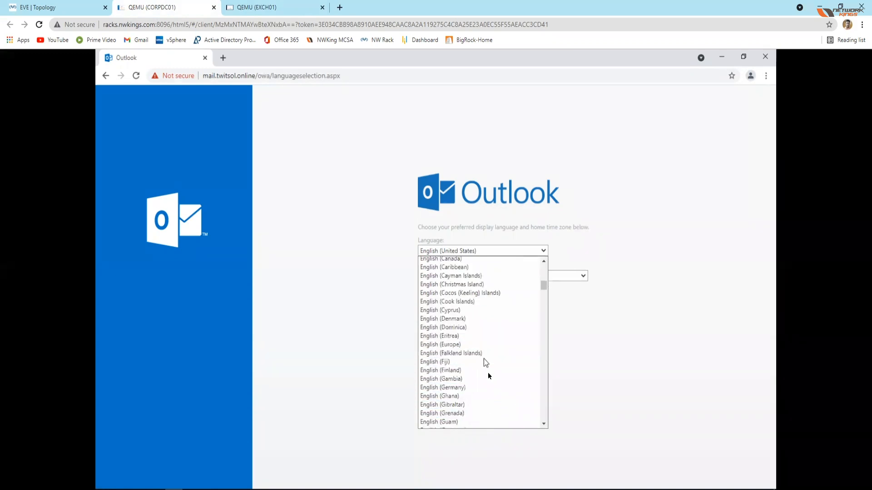
pyautogui.scroll(-4, 490, 380)
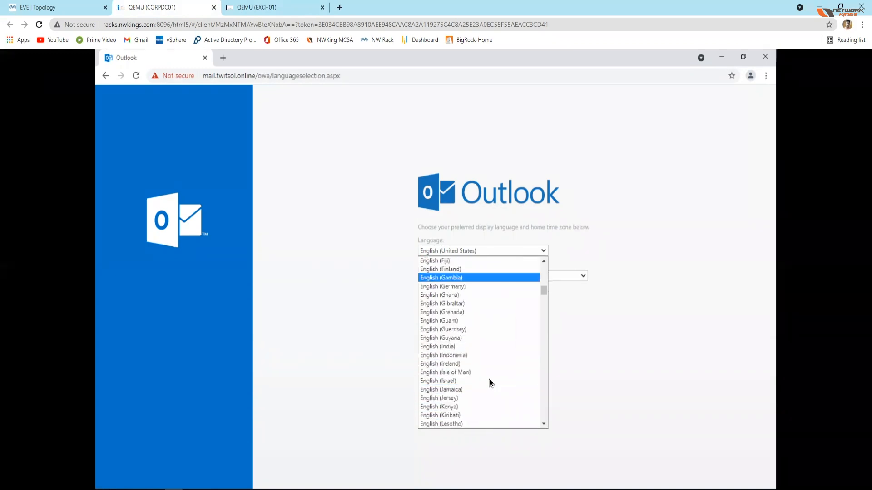
pyautogui.click(437, 348)
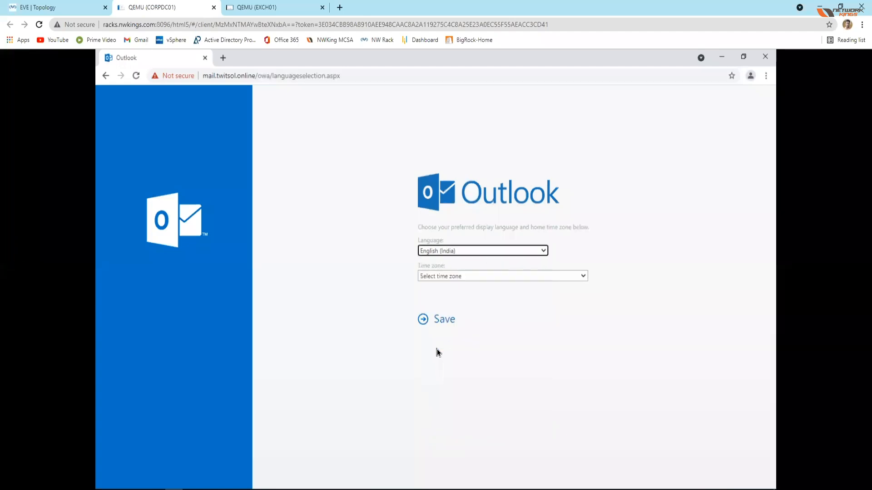
# Step: Set the home time zone to (UTC+05:30) Chennai, Kolkata, Mumbai, New Delhi and save the regional settings
pyautogui.click(565, 275)
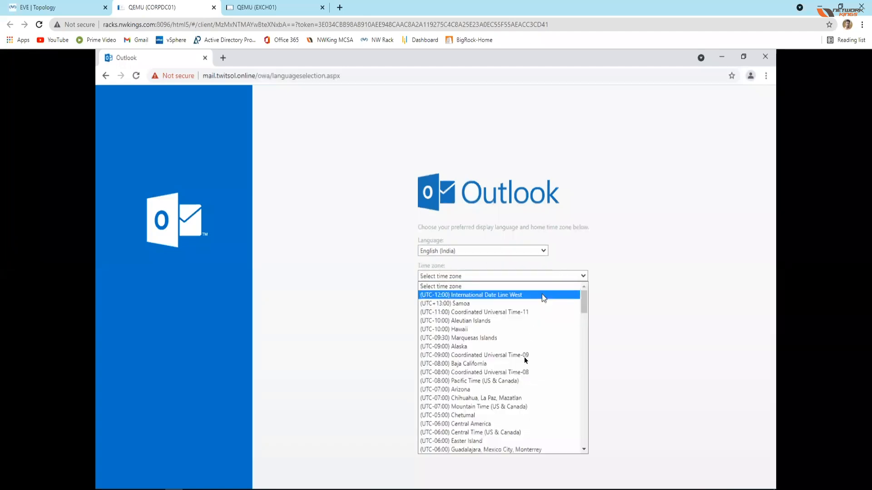
pyautogui.scroll(-5, 516, 421)
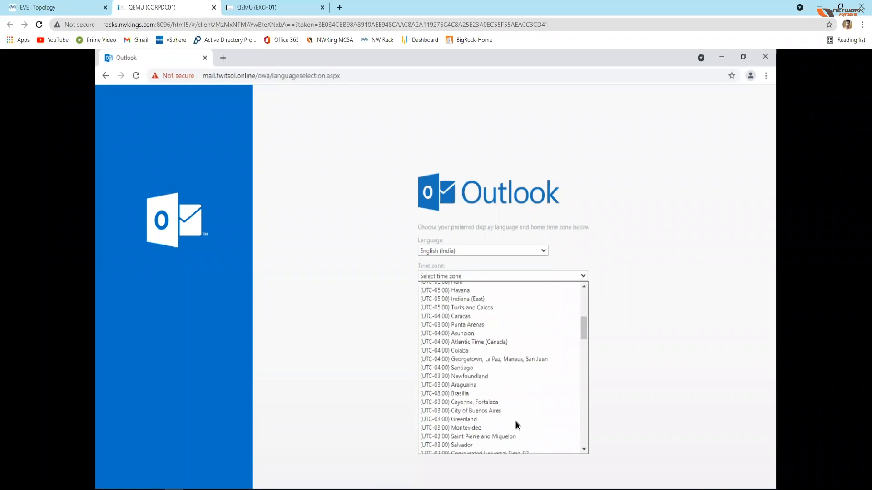
pyautogui.scroll(-4, 516, 389)
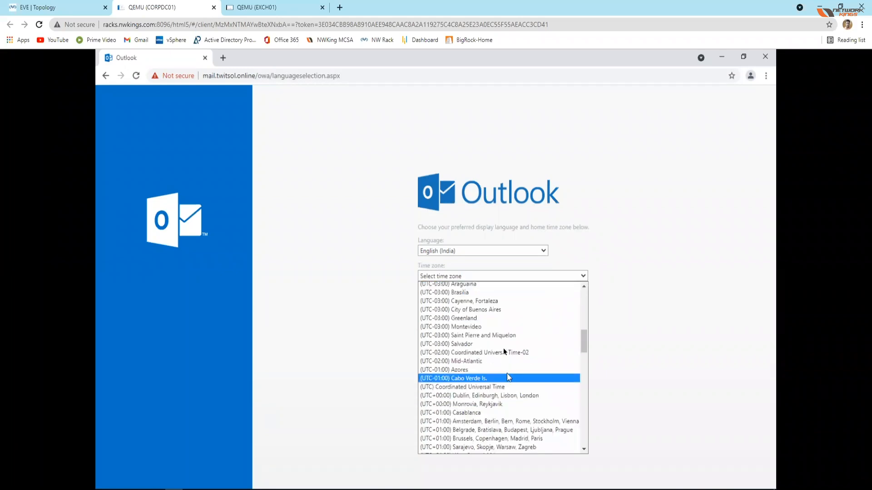
pyautogui.scroll(-4, 516, 414)
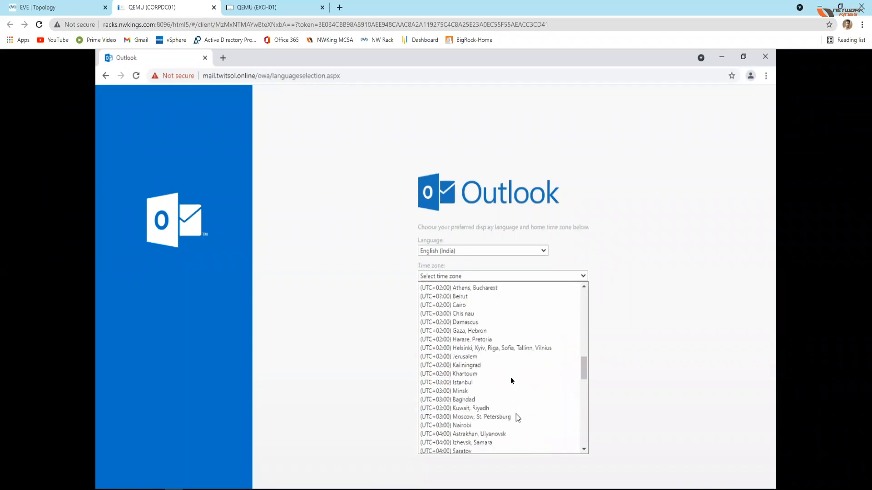
pyautogui.scroll(-4, 505, 359)
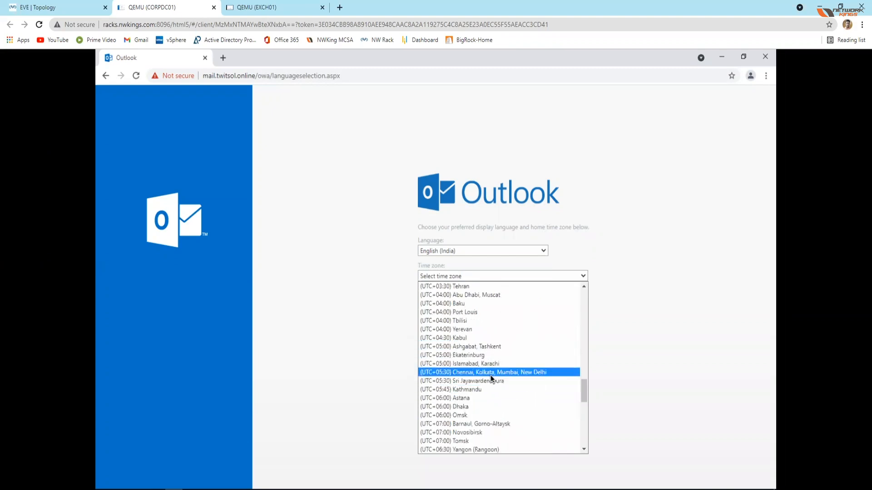
pyautogui.click(490, 375)
pyautogui.click(441, 323)
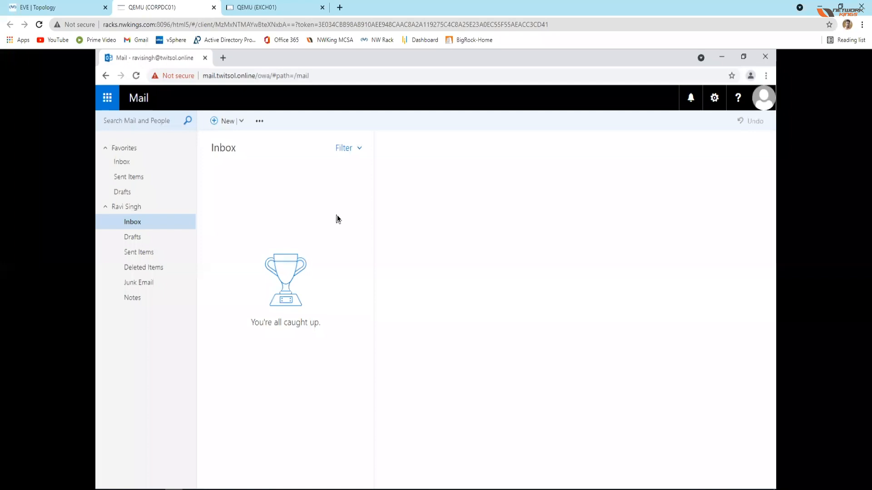
# Step: Address a new message to the colleague from the directory, remove the unresolved duplicate, and enter "Hello" plus the colleague's first name as subject
pyautogui.click(224, 127)
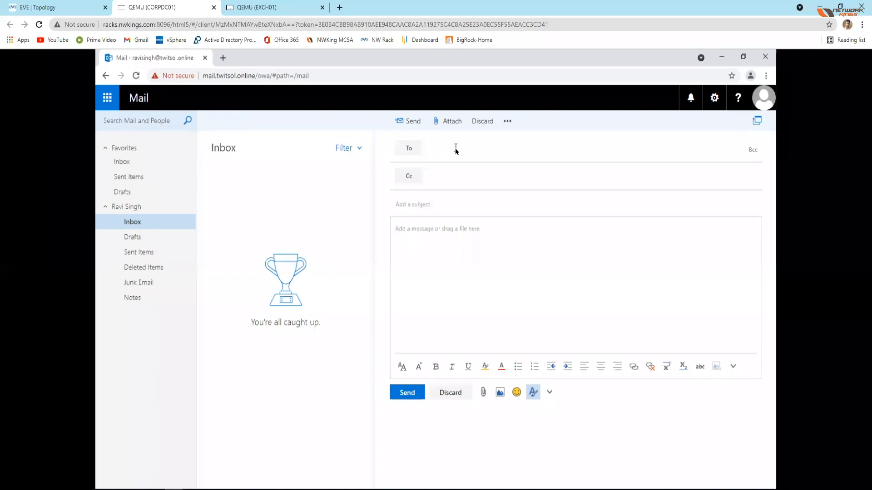
pyautogui.write('satishk')
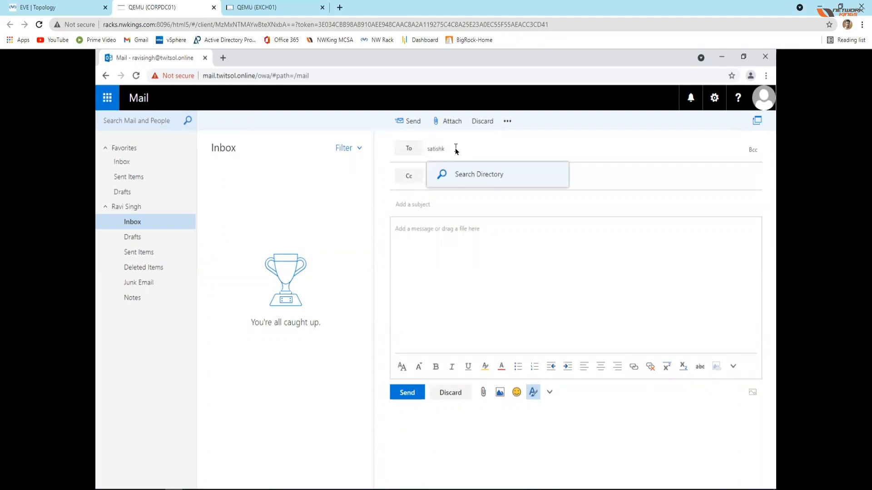
pyautogui.press('Return')
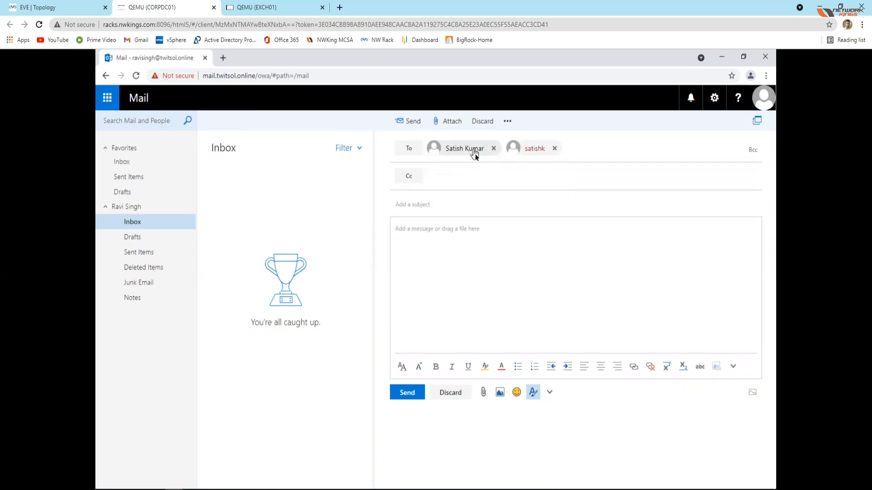
pyautogui.click(555, 149)
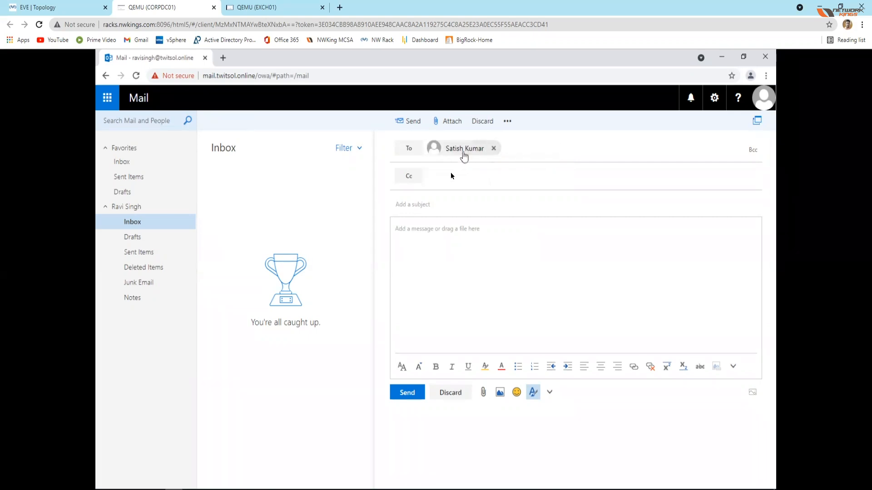
pyautogui.click(429, 208)
pyautogui.write('Hello Satish')
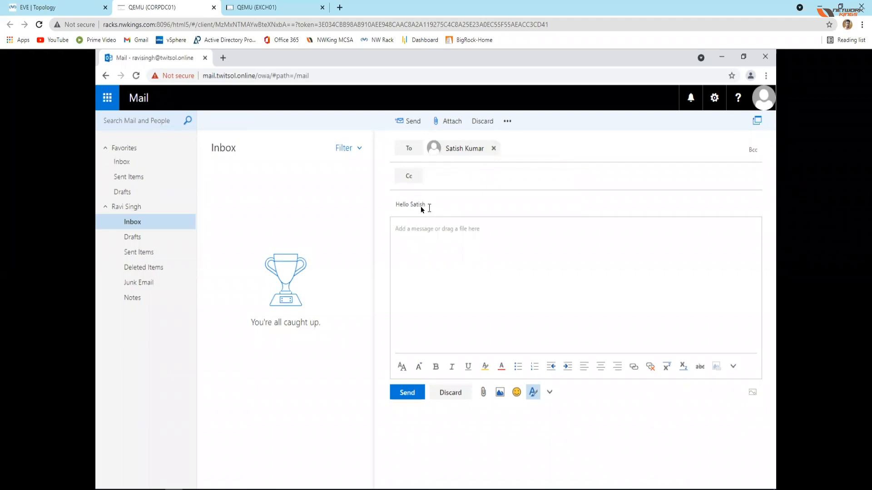
# Step: Write a greeting to the recipient and "I acknowledge that I have signed in to my email." in the message body, and send it
pyautogui.click(423, 229)
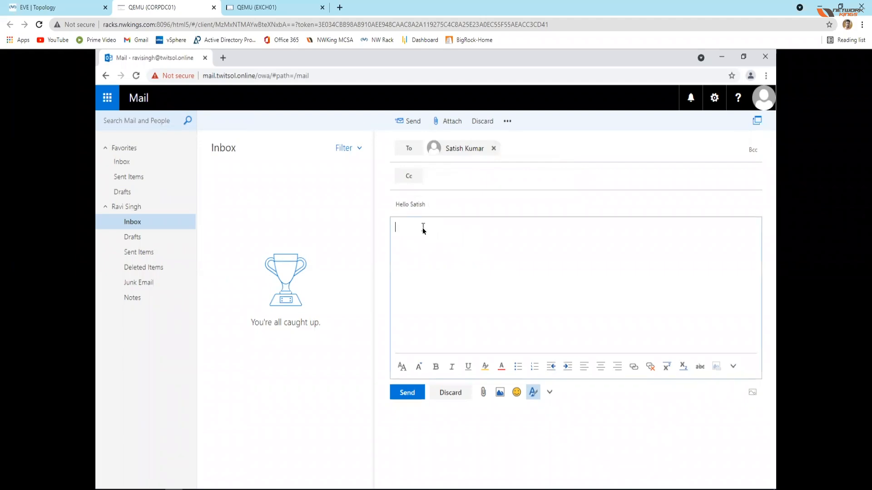
pyautogui.write('Hello Satish,')
pyautogui.press('Return')
pyautogui.press('Return')
pyautogui.write('I acknowledged')
pyautogui.press('BackSpace')
pyautogui.press('BackSpace')
pyautogui.press('BackSpace')
pyautogui.write('e that I have signed in to my email.')
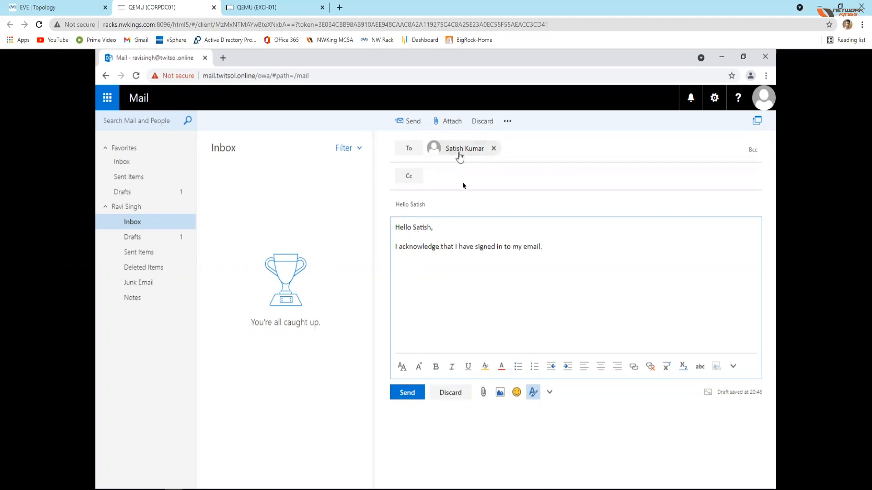
pyautogui.click(402, 393)
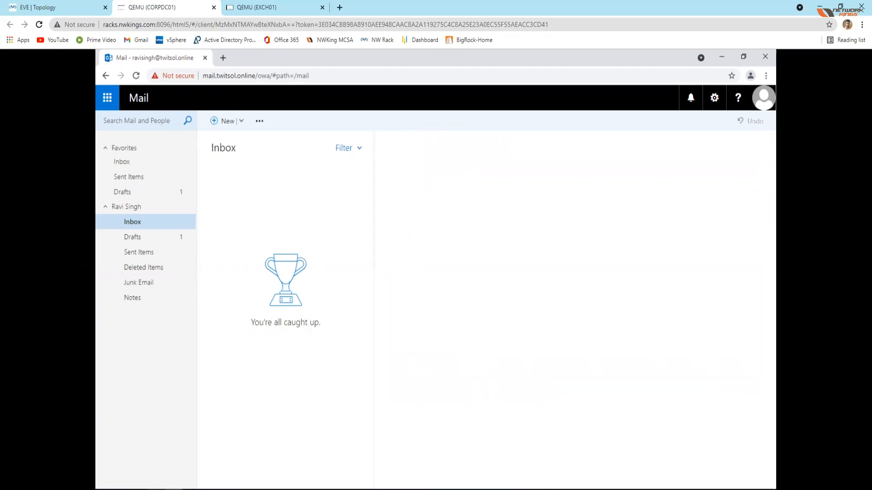
# Step: Open Firefox, turn off its default-browser check at startup, and decline making it the default browser
pyautogui.click(157, 489)
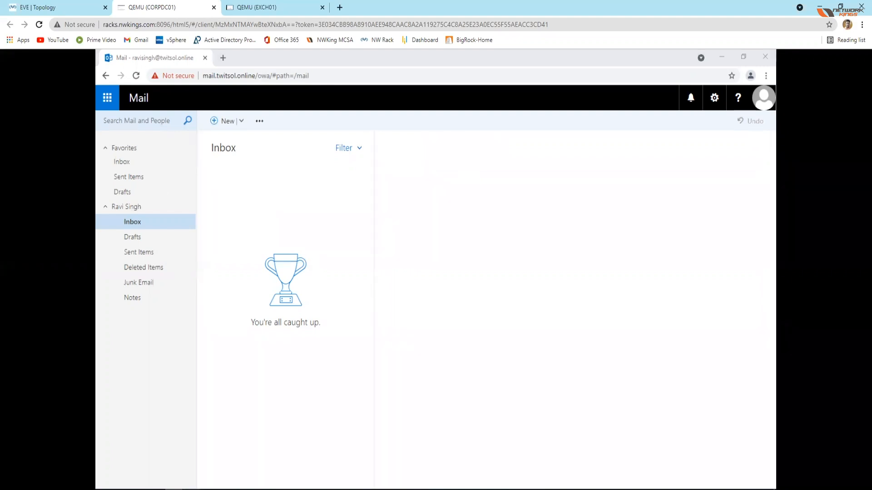
pyautogui.click(191, 489)
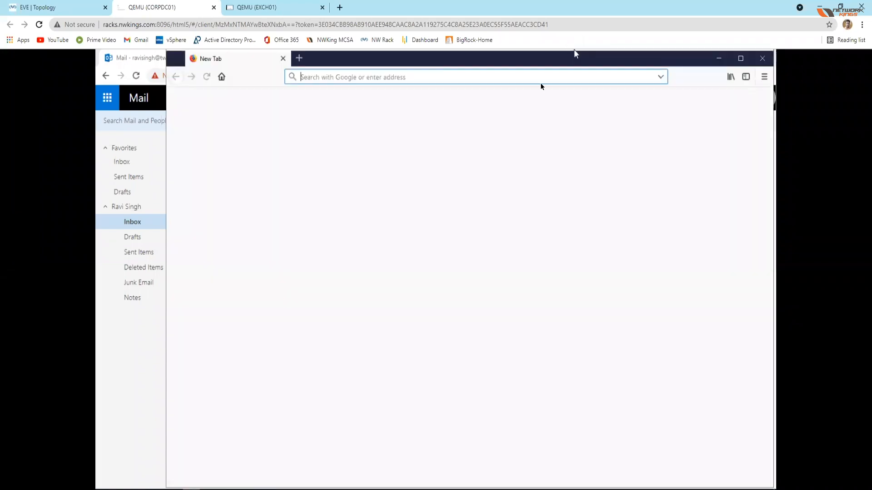
pyautogui.click(386, 77)
pyautogui.write('https')
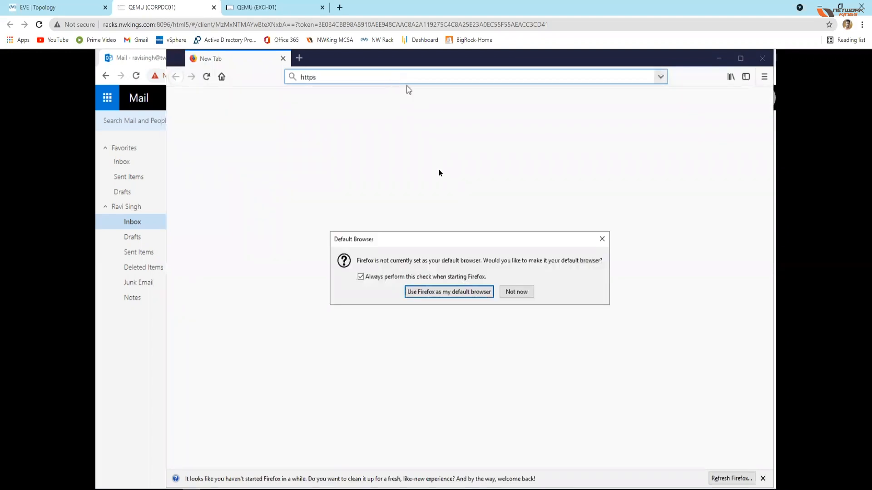
pyautogui.click(386, 276)
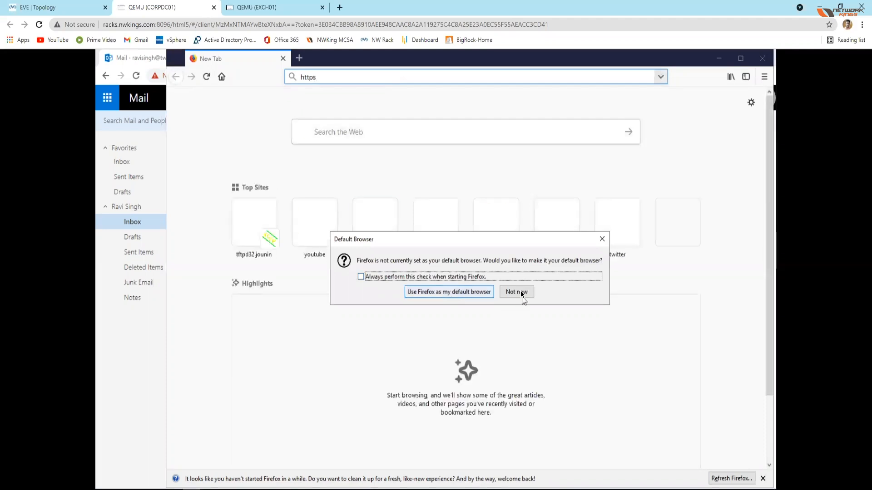
pyautogui.click(521, 291)
pyautogui.click(329, 77)
pyautogui.write('https://')
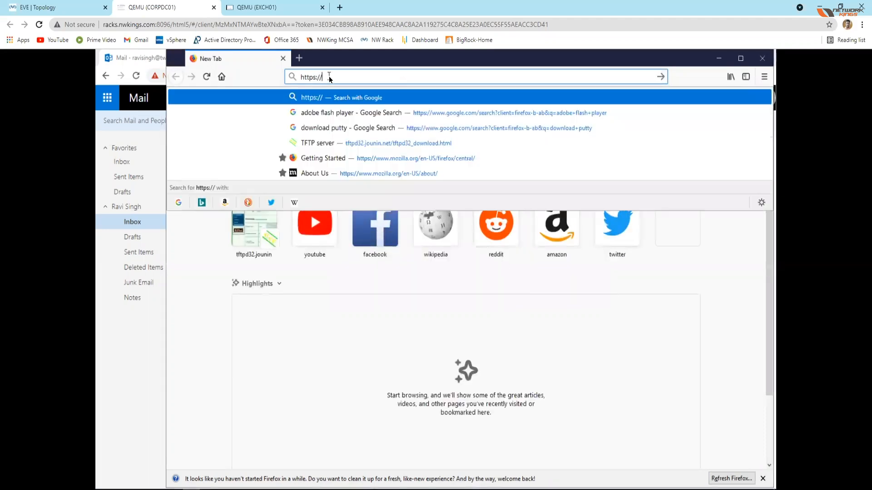
pyautogui.write('mail')
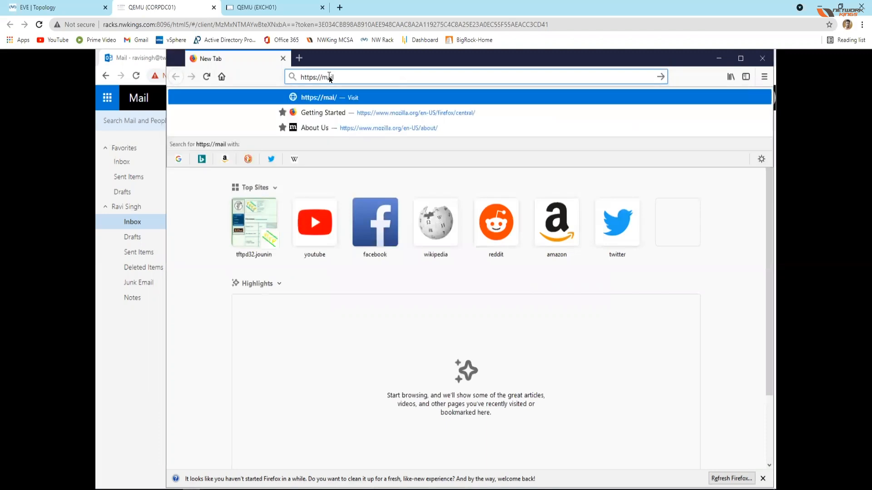
pyautogui.write('.twit')
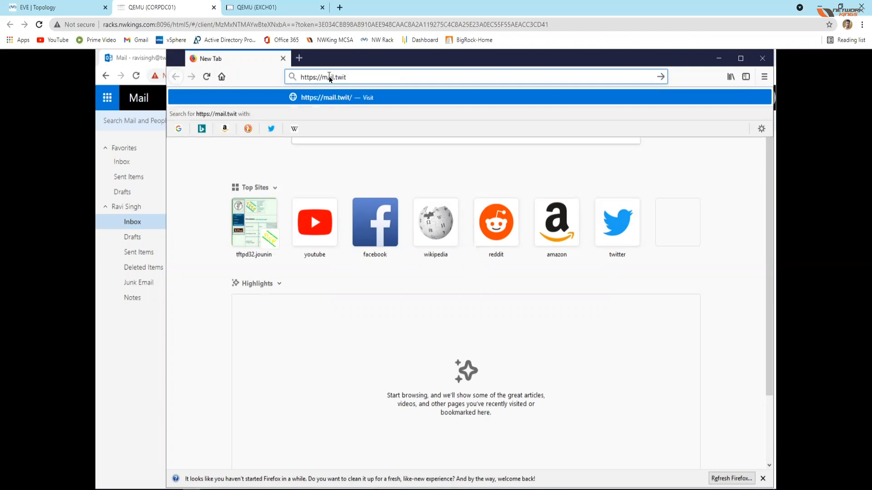
pyautogui.write('sol.online/owa')
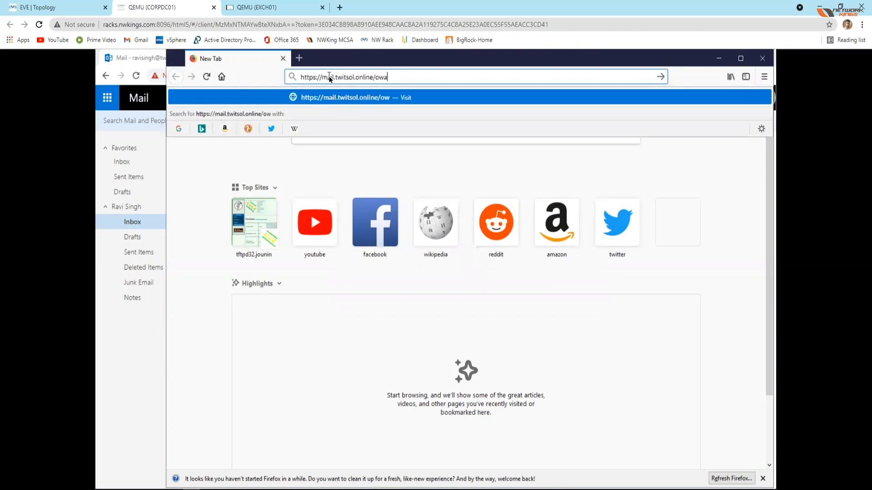
pyautogui.press('Return')
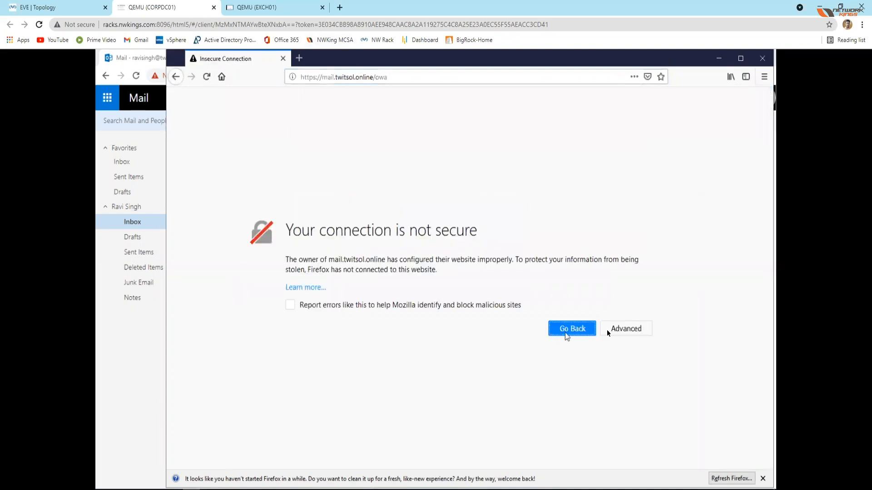
# Step: Add a security exception for the mail server's self-signed certificate and proceed to the Outlook sign-in page
pyautogui.click(619, 329)
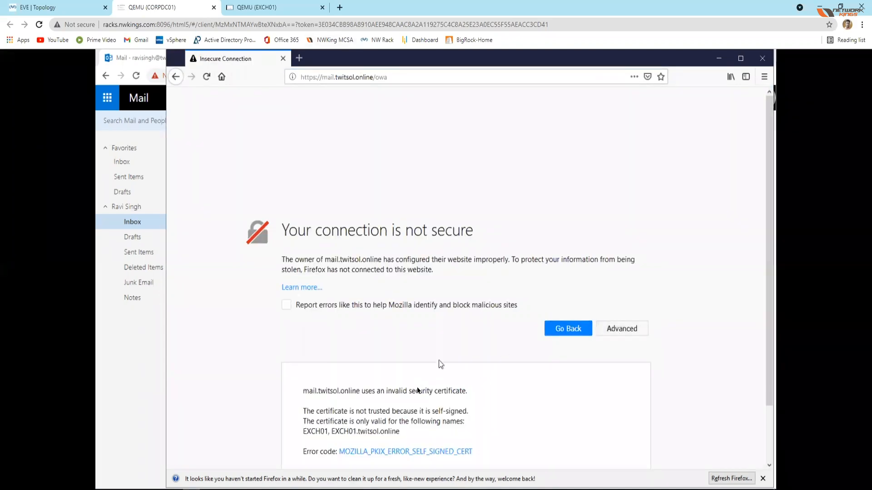
pyautogui.scroll(-3, 420, 389)
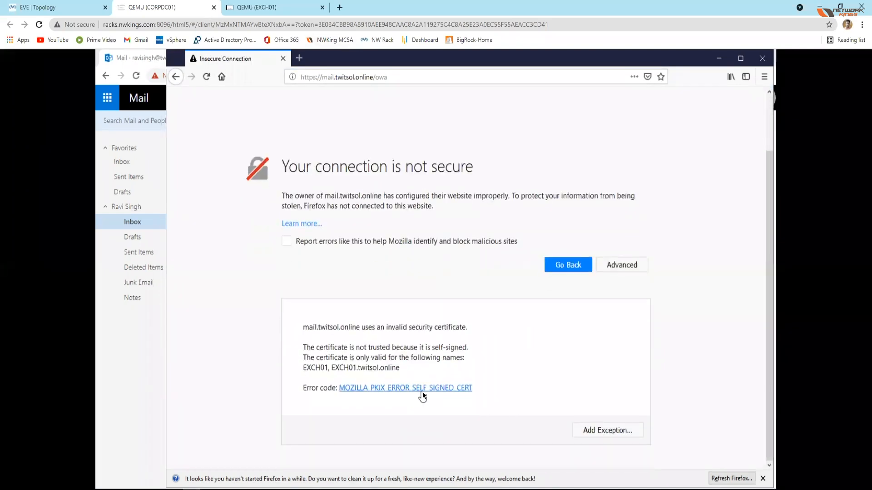
pyautogui.click(596, 434)
pyautogui.click(542, 342)
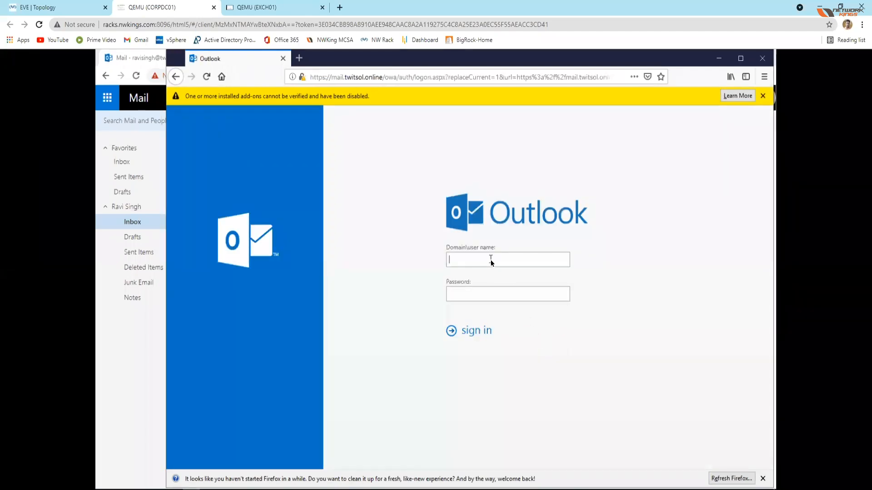
# Step: Try to sign in to Outlook on the web with the colleague's user name and account password
pyautogui.write('satishk')
pyautogui.write('•••••')
pyautogui.write('••••')
pyautogui.press('Return')
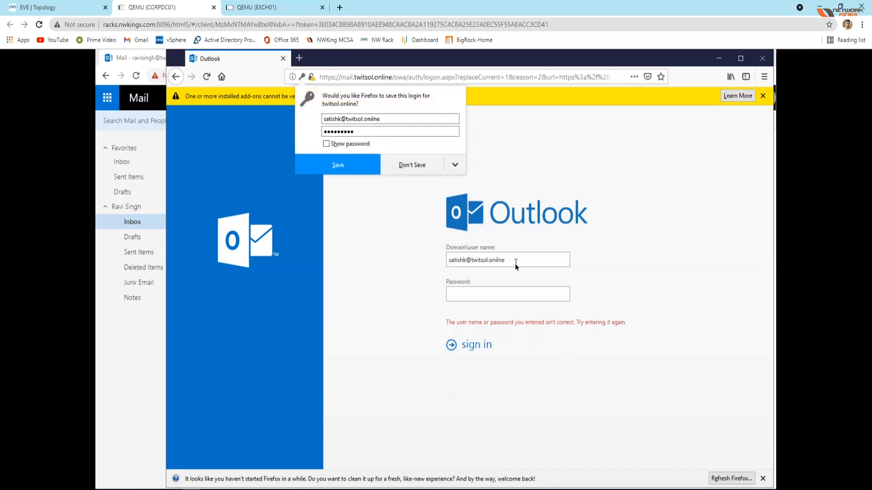
# Step: Retry the Outlook sign-in twice for the same user name, re-entering the account password each time
pyautogui.click(498, 291)
pyautogui.write('******')
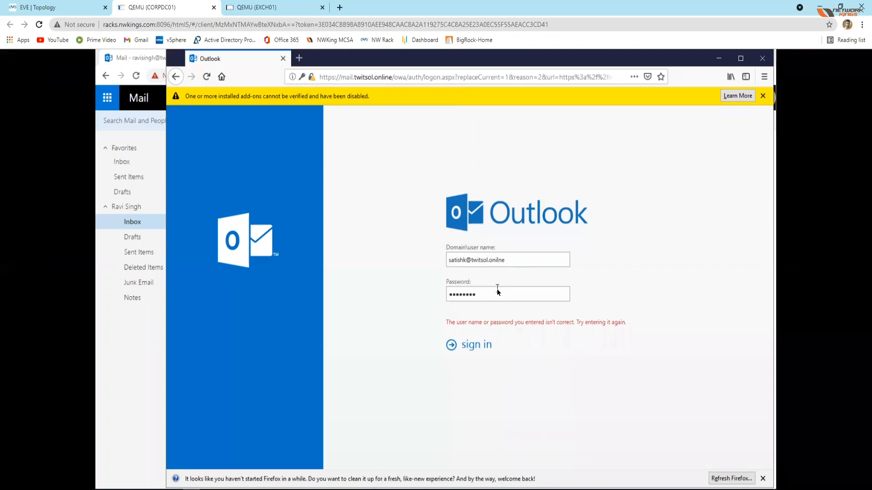
pyautogui.press('Return')
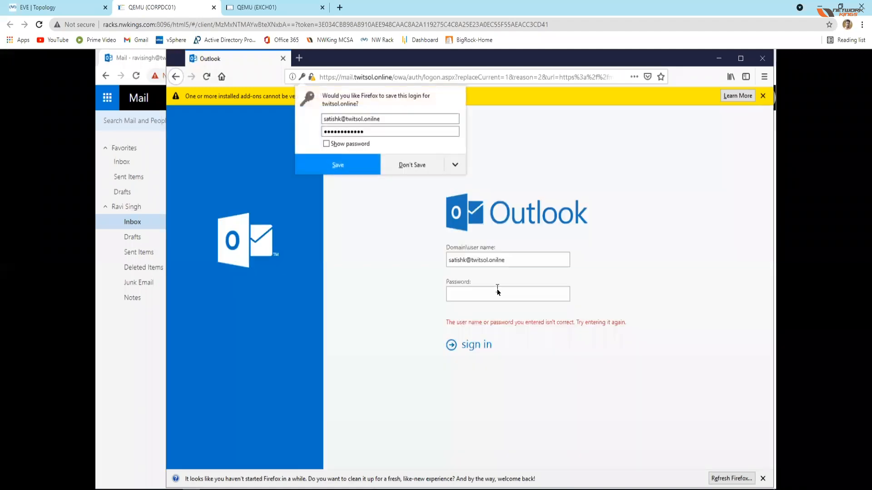
pyautogui.click(482, 295)
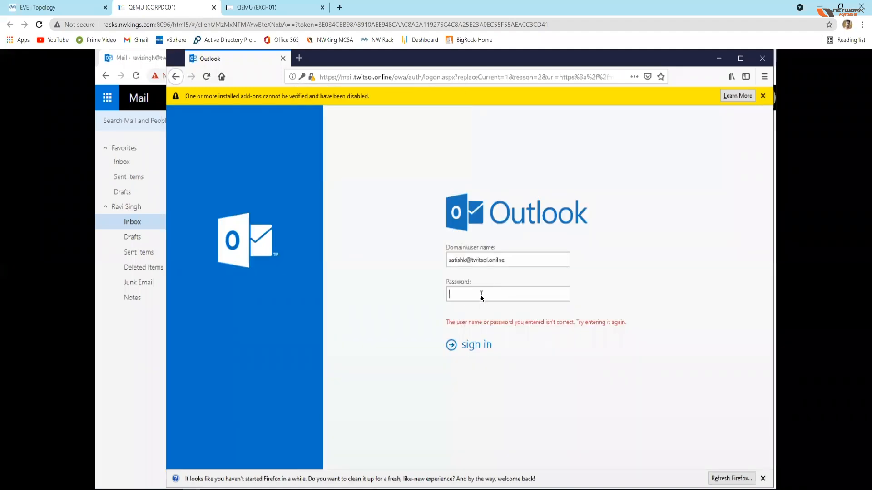
pyautogui.write('*********')
pyautogui.press('Return')
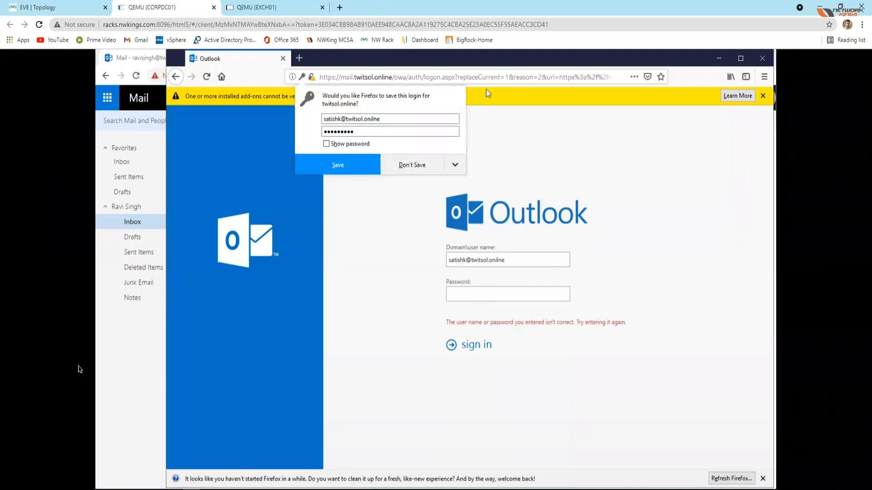
# Step: Switch back to the sender's mailbox in Chrome, open the sent message, and check the recipient's address on the contact card
pyautogui.click(103, 415)
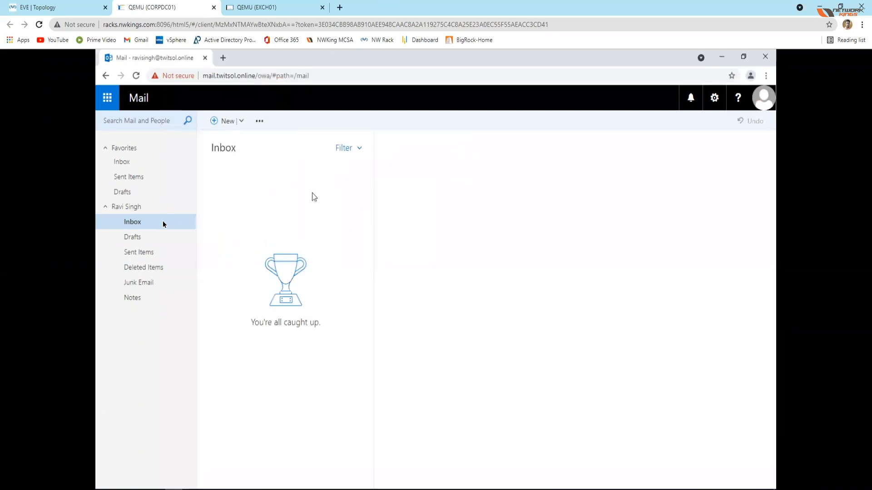
pyautogui.click(126, 175)
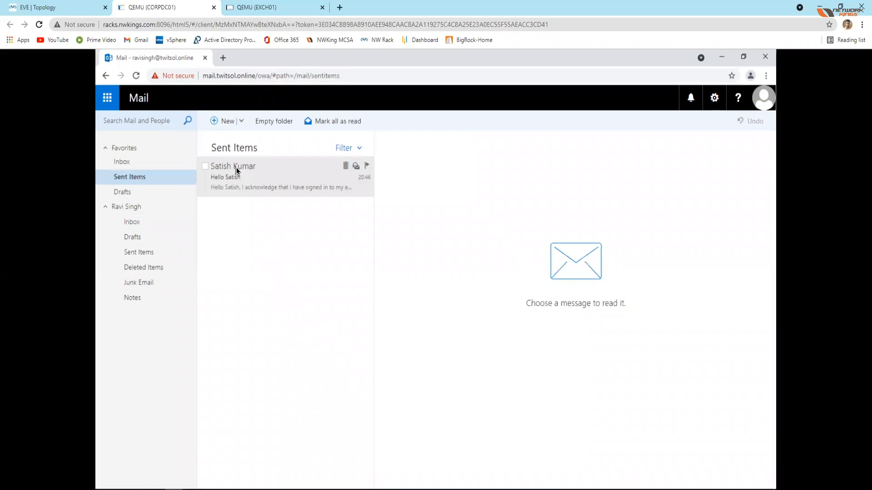
pyautogui.click(236, 169)
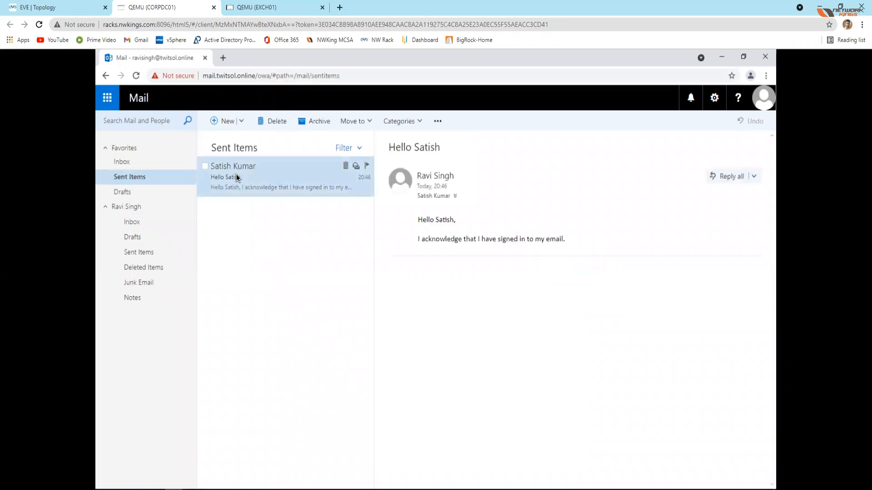
pyautogui.click(433, 196)
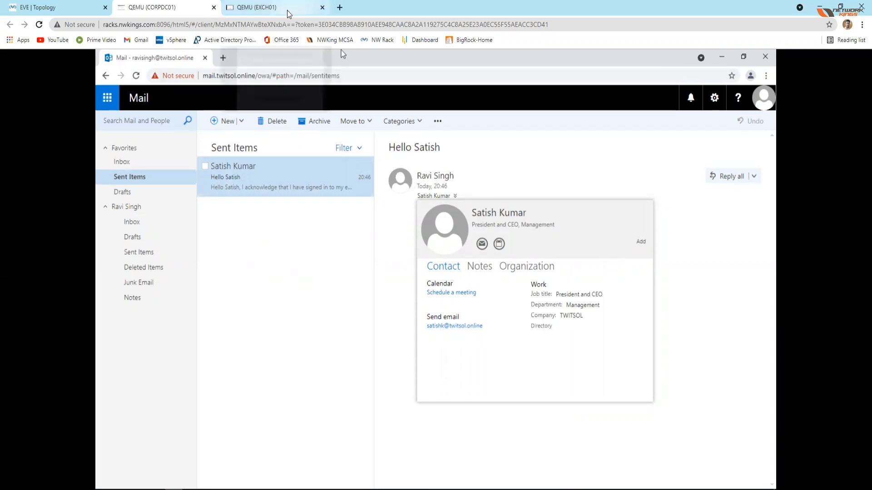
# Step: Return to Firefox and sign in with the colleague's corrected twitsol.online e-mail and account password, declining to save the login
pyautogui.click(192, 489)
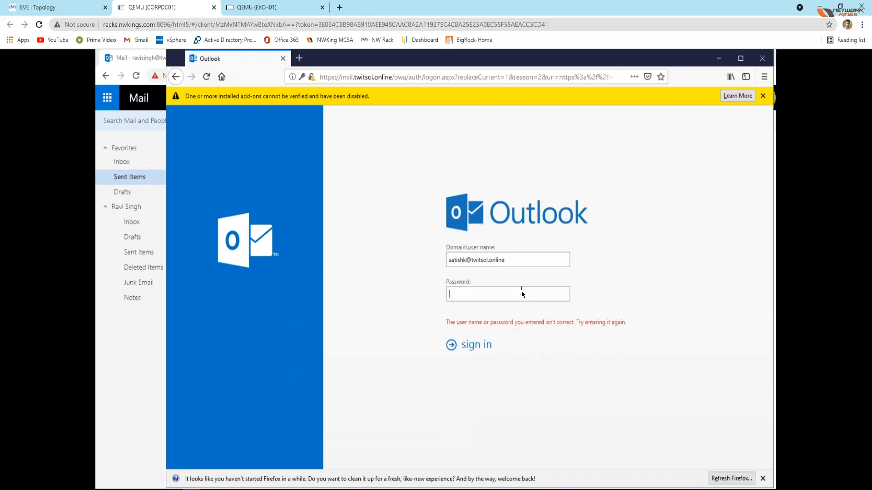
pyautogui.write('•••••••••')
pyautogui.press('Return')
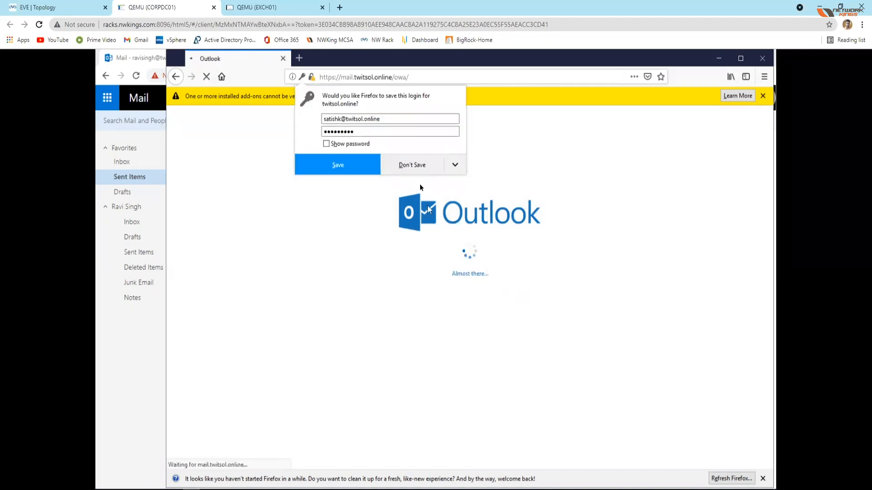
pyautogui.click(415, 166)
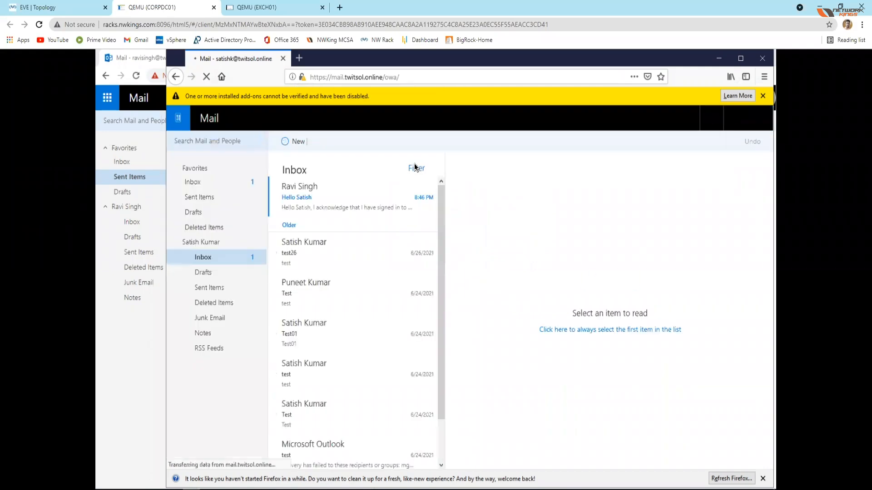
# Step: Open the new "Hello" message, reply to all with "Hi" plus the sender's first name and "Welcome to TWITSOL", and send it
pyautogui.click(298, 197)
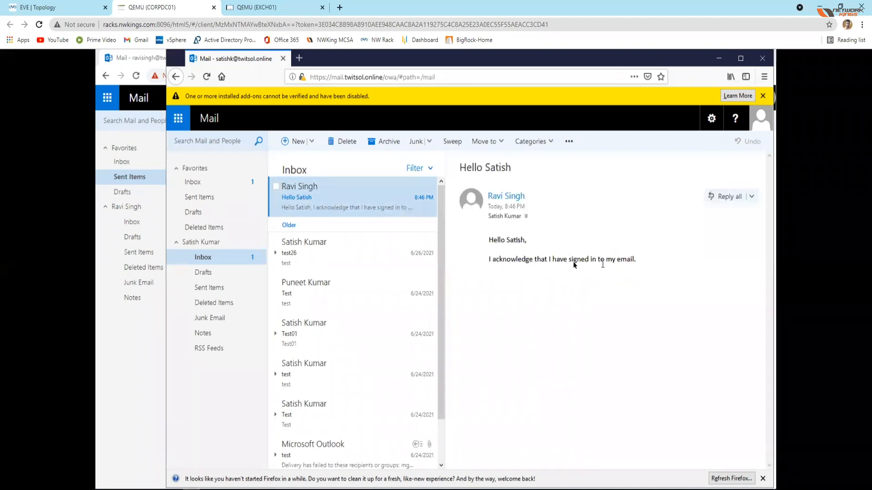
pyautogui.click(725, 196)
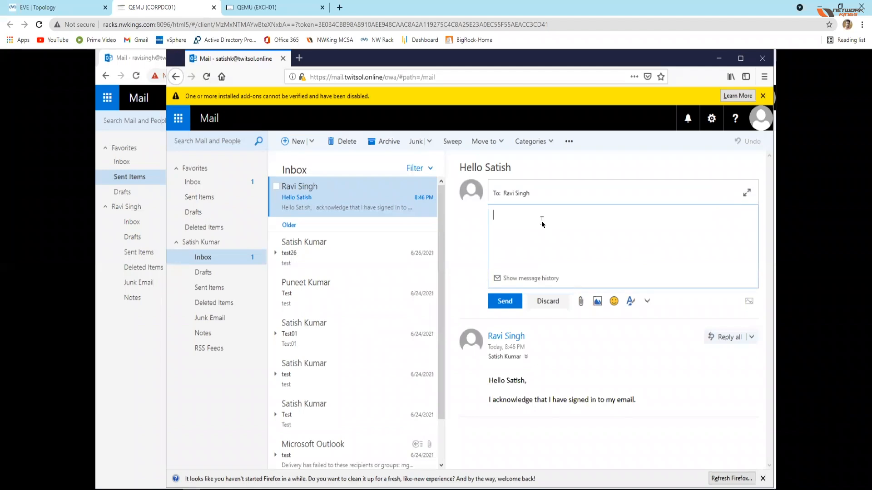
pyautogui.write('Hi Ravi,')
pyautogui.press('Return')
pyautogui.press('Return')
pyautogui.write('Welcome to TWITSOL')
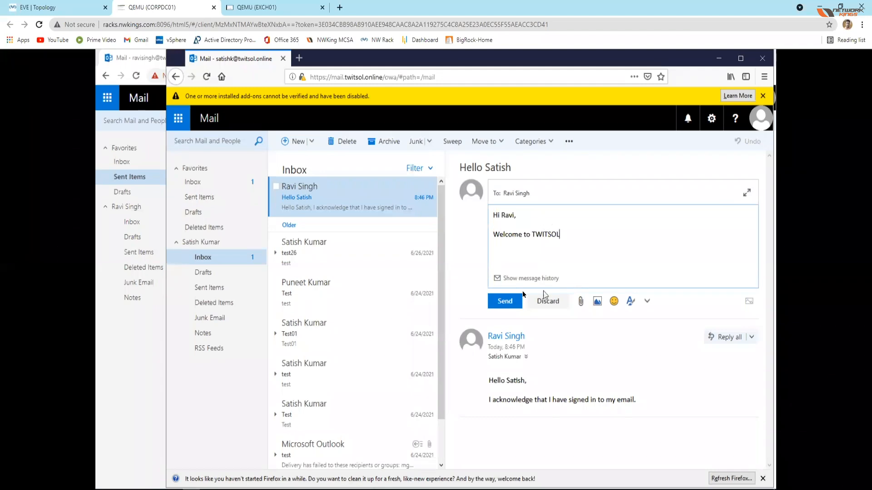
pyautogui.click(504, 301)
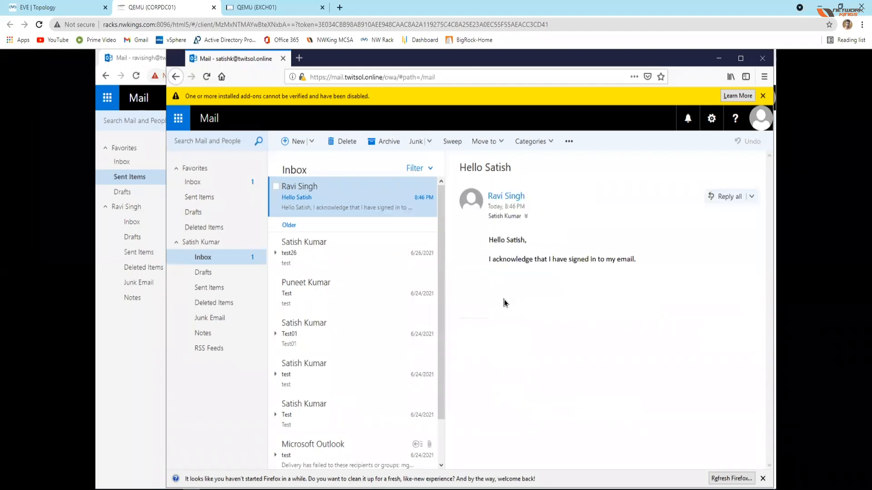
# Step: Minimize Firefox, open the colleague's reply in the original sender's inbox, and expand the earlier message in the conversation
pyautogui.click(717, 59)
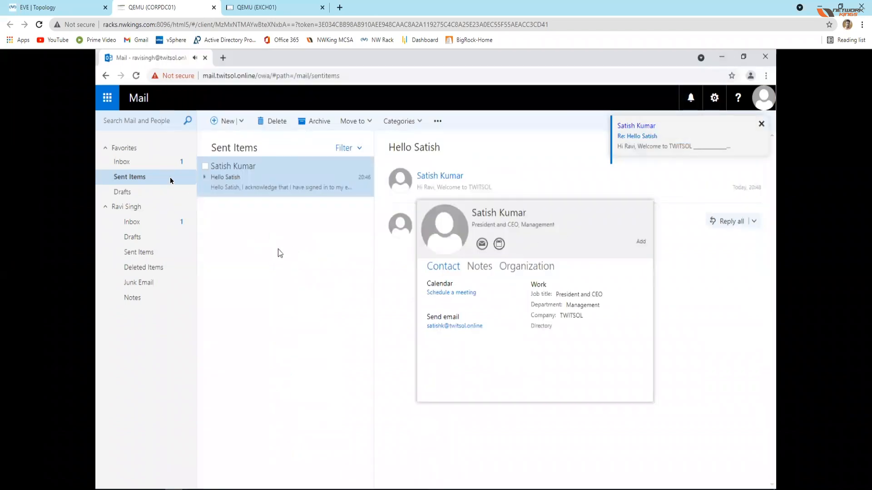
pyautogui.click(148, 162)
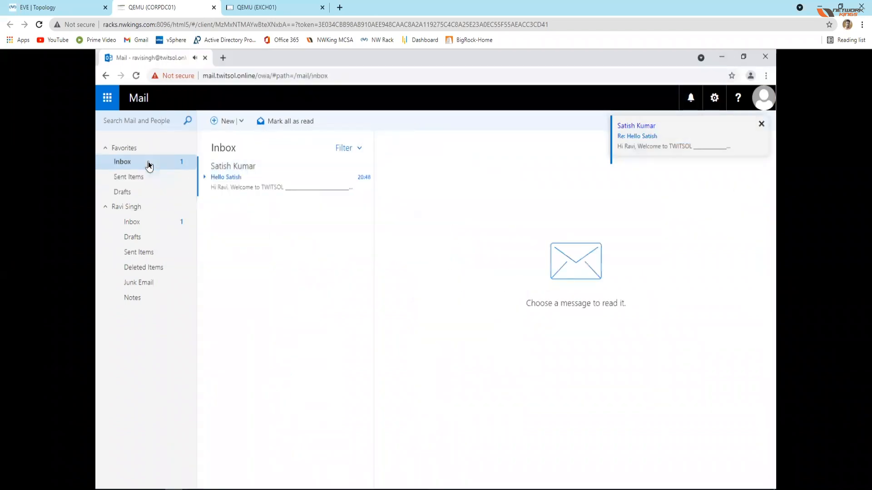
pyautogui.click(248, 179)
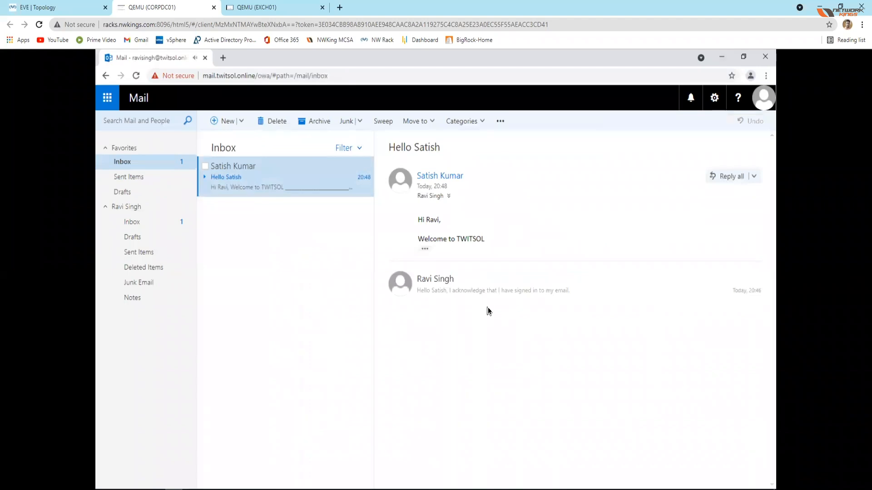
pyautogui.click(514, 289)
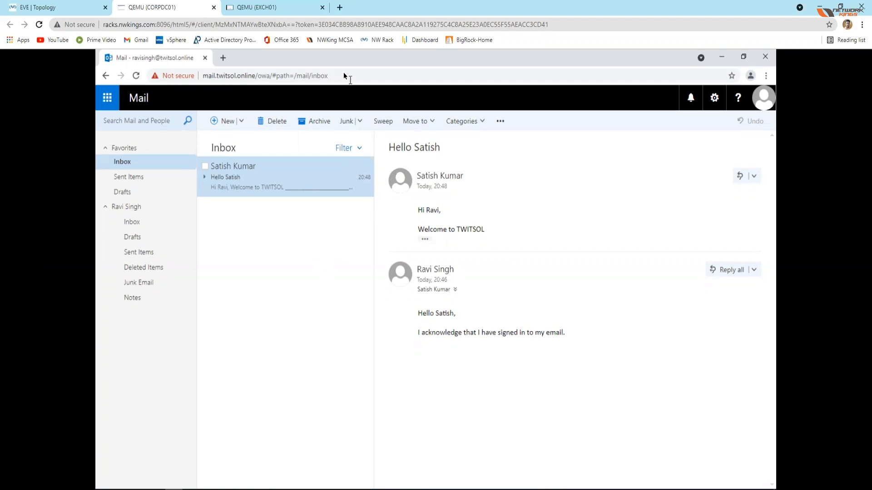
# Step: Clear the desktop by minimizing the mail window, closing the directory search dialog, and minimizing Active Directory Users and Computers
pyautogui.click(720, 57)
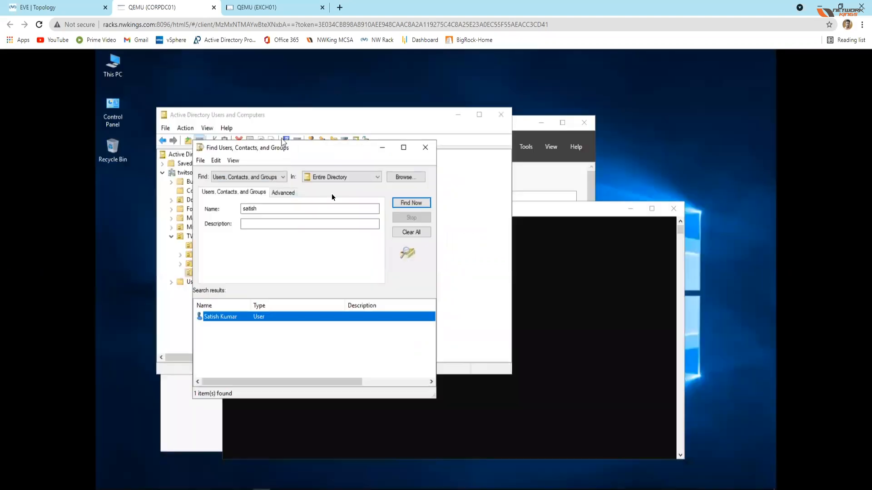
pyautogui.click(425, 147)
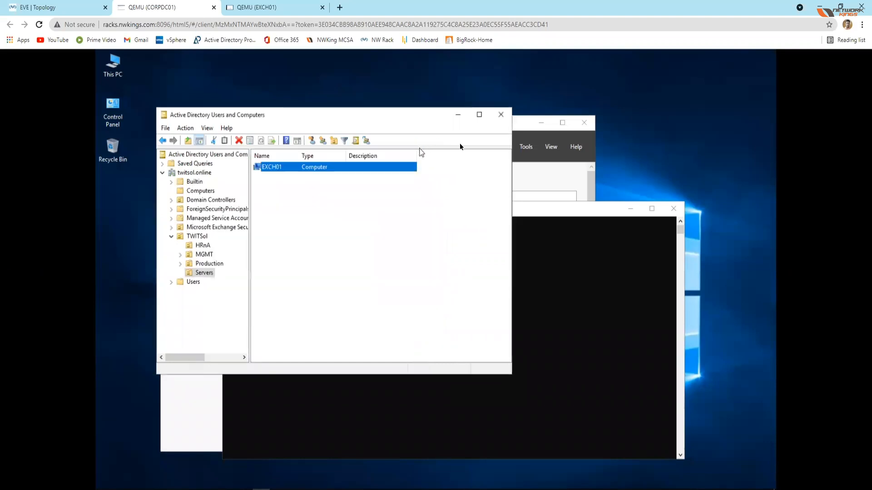
pyautogui.click(457, 114)
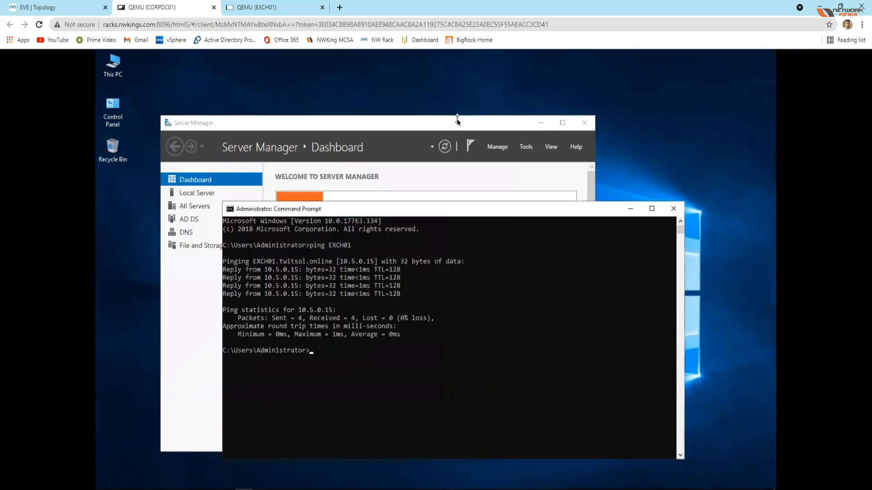
# Step: Minimize Command Prompt and Server Manager on CORPDC01, check EXCH01, and restore the Firefox webmail window on CORPDC01
pyautogui.click(631, 212)
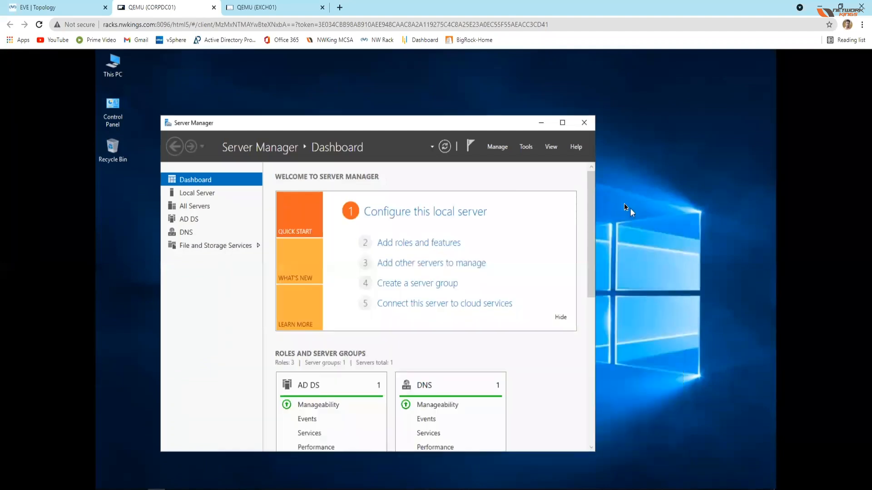
pyautogui.click(545, 126)
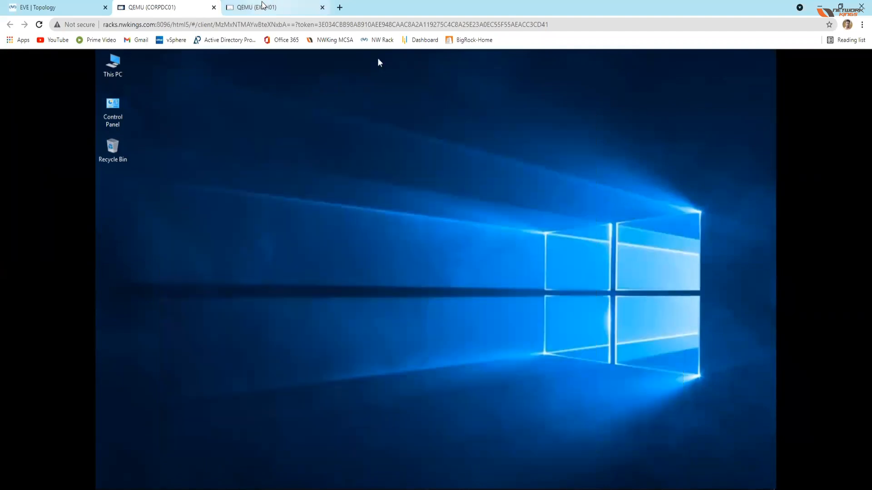
pyautogui.click(265, 7)
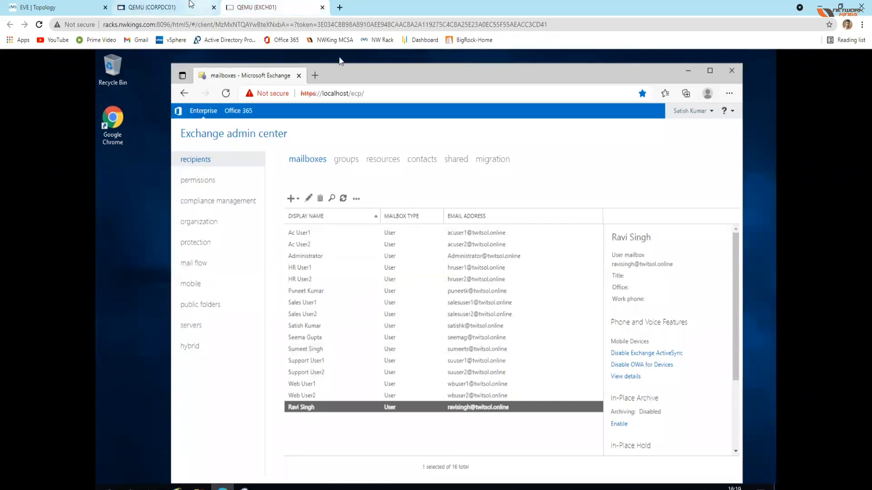
pyautogui.click(166, 8)
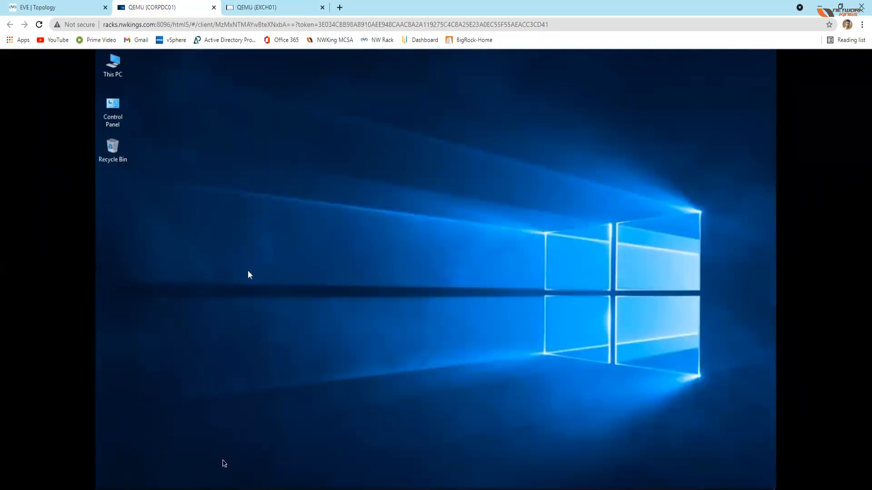
pyautogui.click(197, 489)
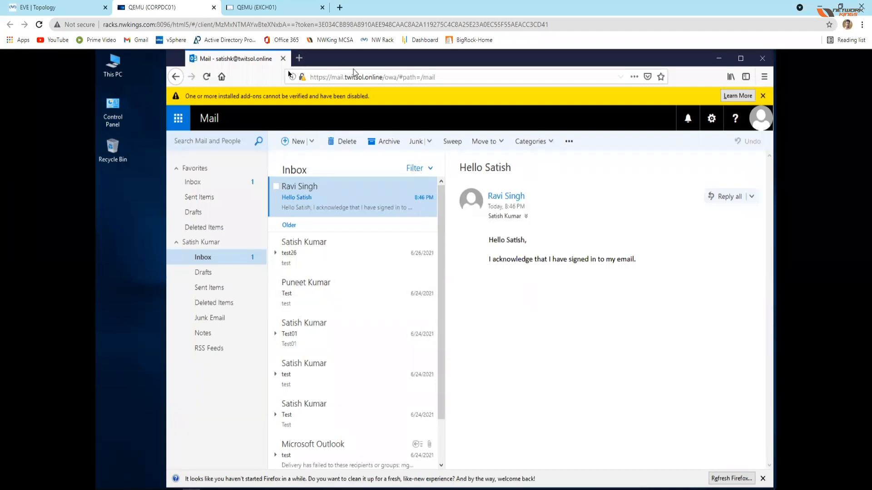
# Step: Compare the on-premises Exchange mailboxes and webmail with the home and Active users pages of the Microsoft 365 admin center
pyautogui.click(255, 8)
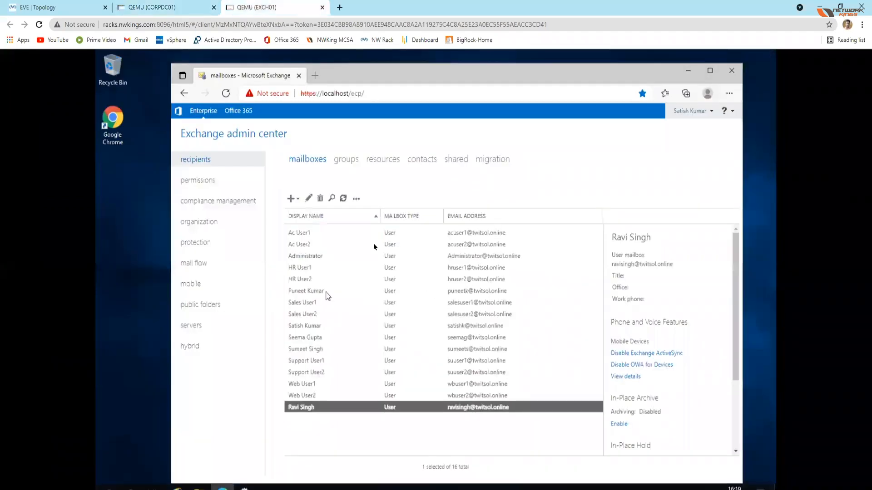
pyautogui.click(191, 8)
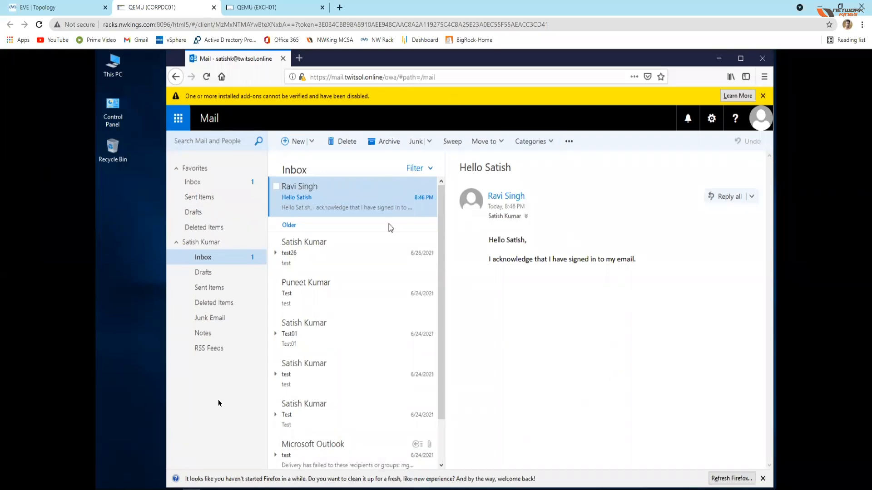
pyautogui.click(325, 247)
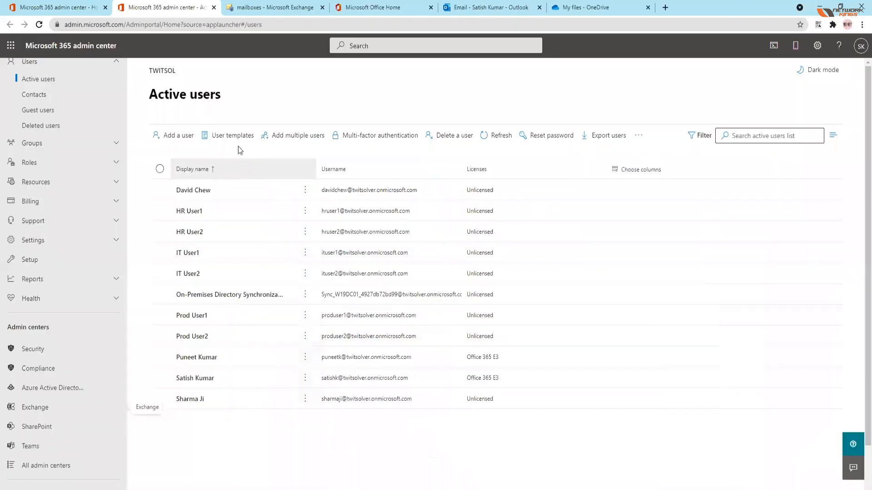
pyautogui.click(67, 9)
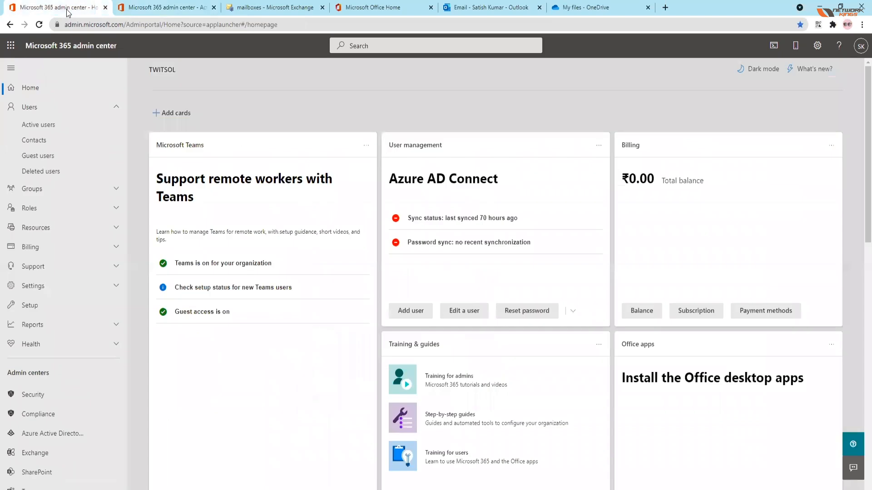
pyautogui.click(154, 9)
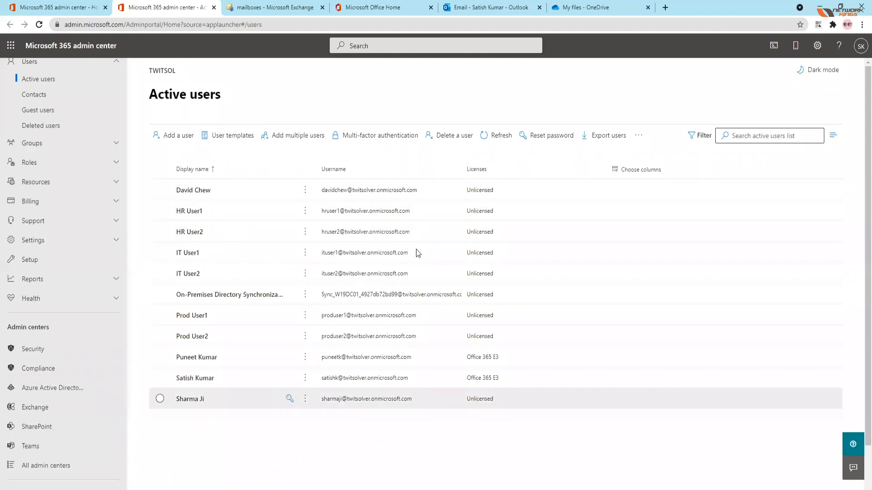
# Step: Open the SharePoint admin center in a new tab and review its home dashboard, including storage usage and active users reports
pyautogui.rightClick(39, 426)
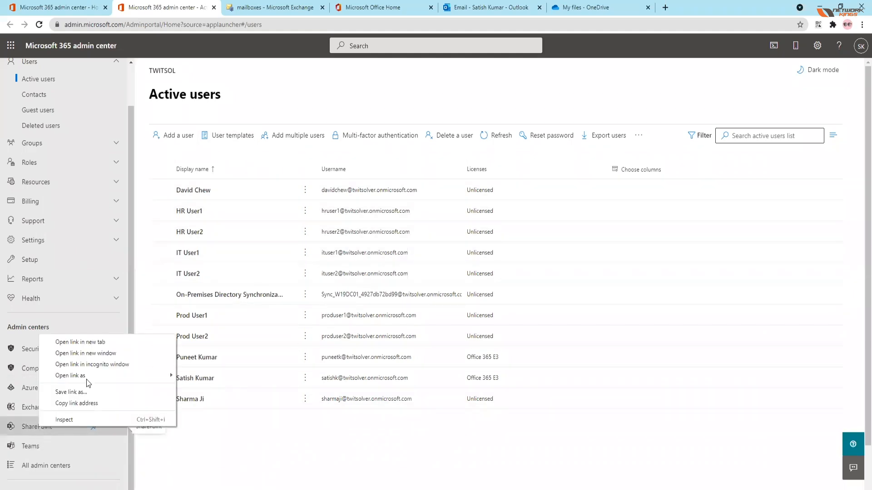
pyautogui.click(77, 342)
pyautogui.click(256, 9)
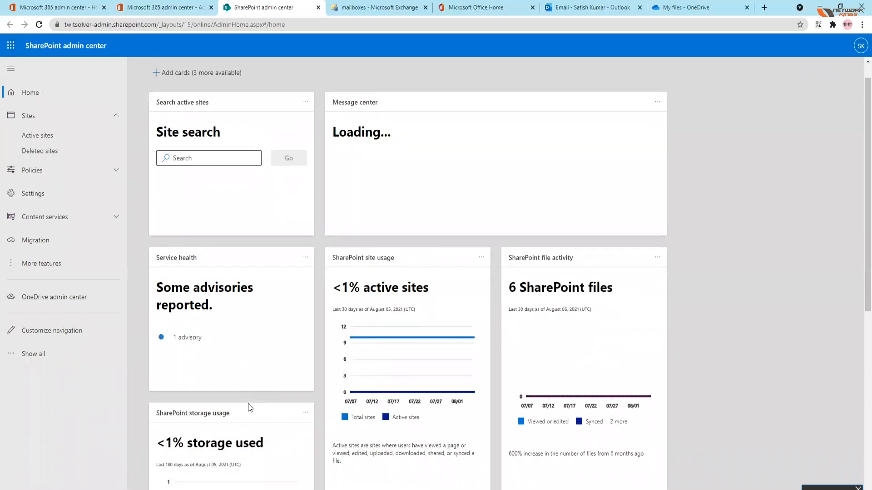
pyautogui.scroll(-6, 247, 404)
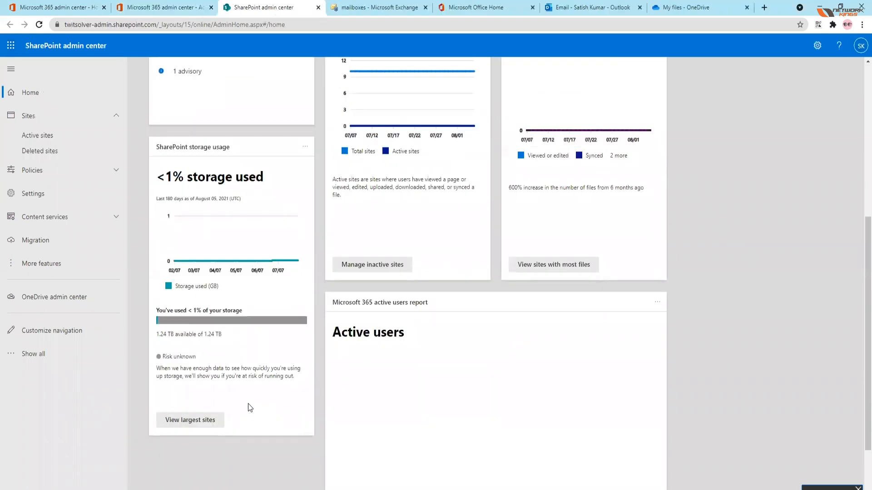
pyautogui.scroll(6, 248, 404)
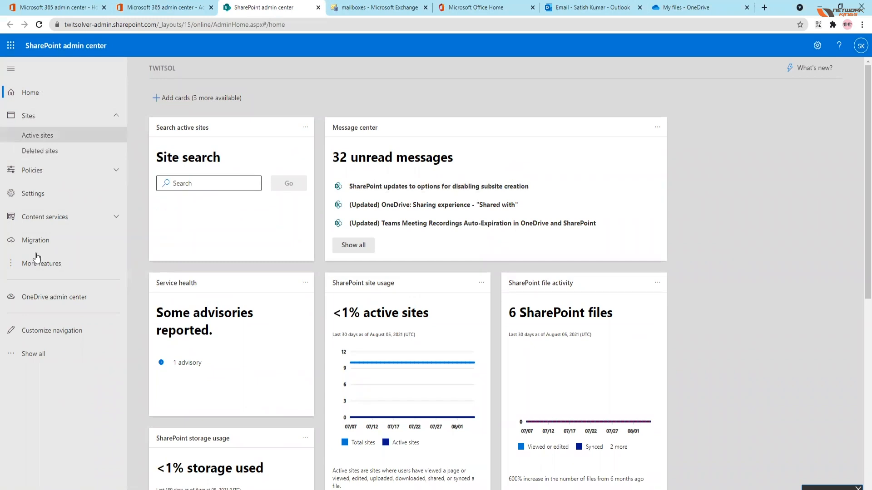
# Step: List the active sites in the SharePoint admin center and open the details of the TWITSOL site
pyautogui.click(33, 120)
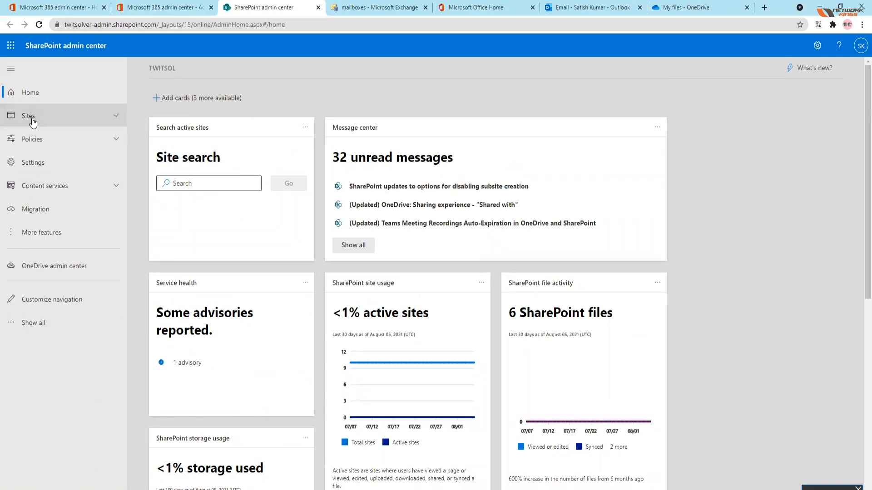
pyautogui.click(32, 121)
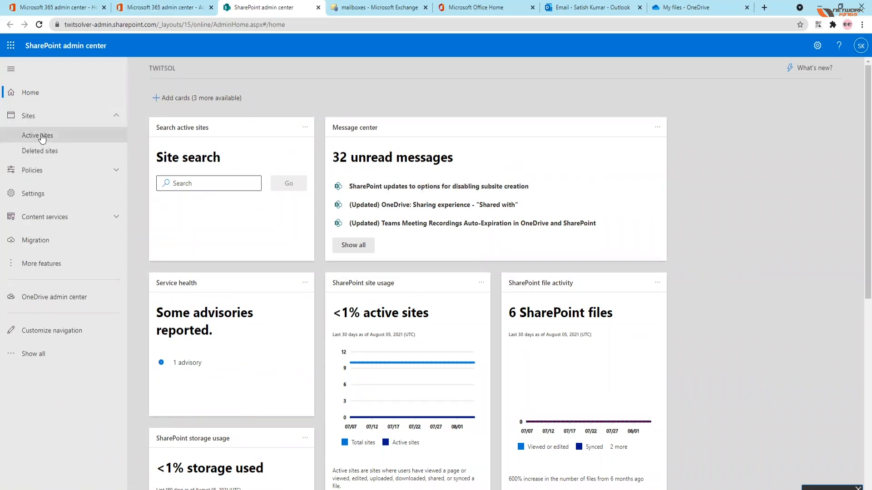
pyautogui.click(42, 136)
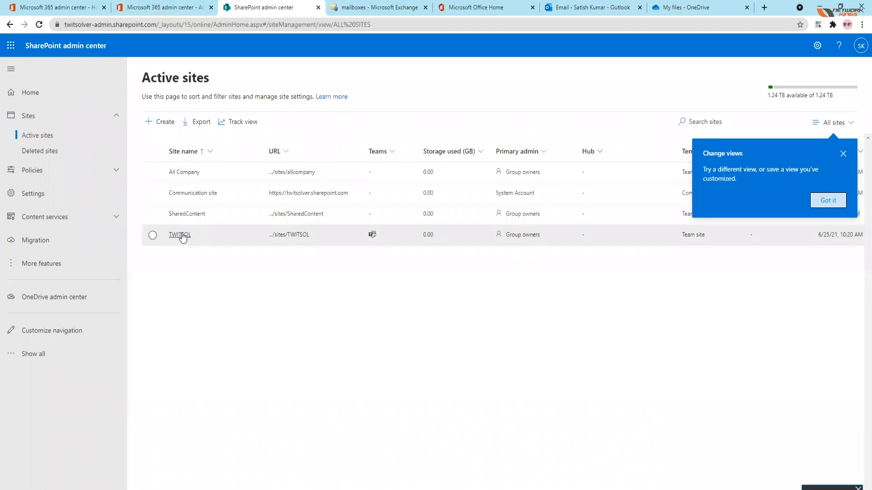
pyautogui.click(180, 235)
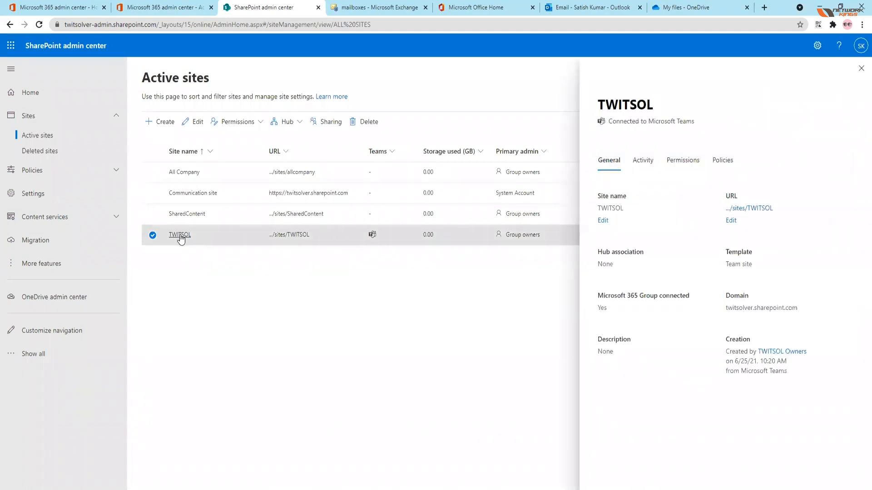
pyautogui.rightClick(181, 238)
pyautogui.click(170, 260)
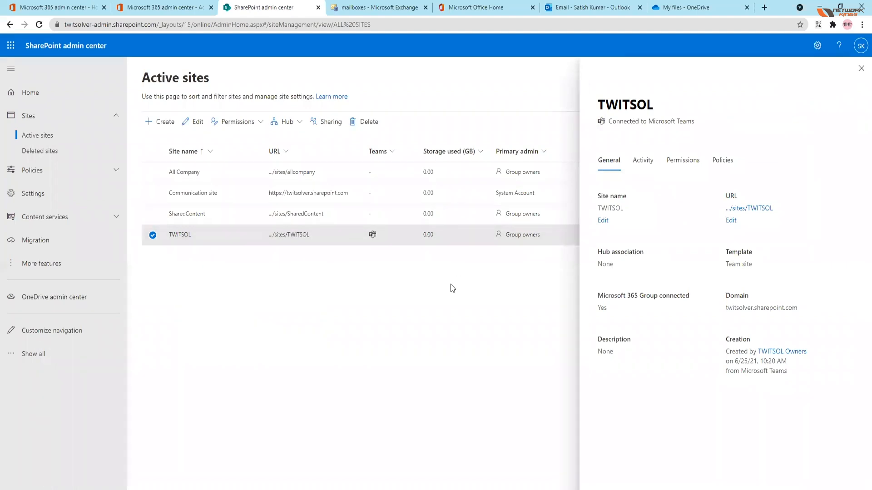
pyautogui.rightClick(183, 239)
pyautogui.click(167, 281)
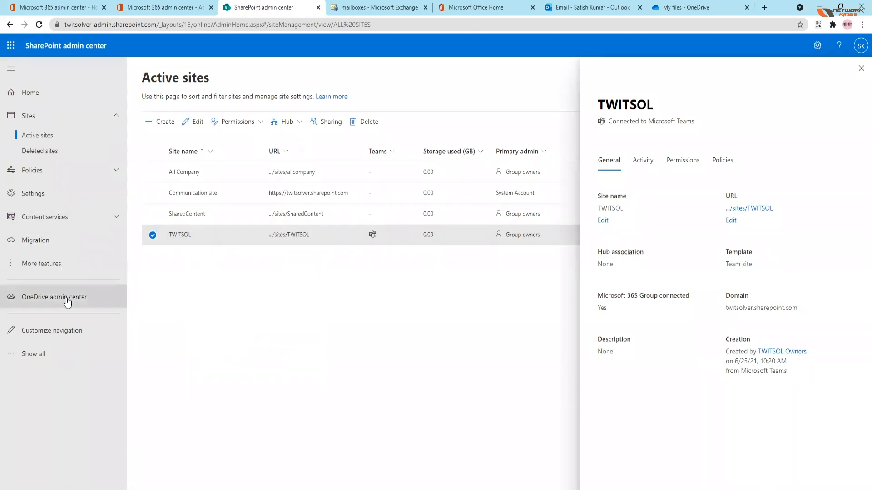
# Step: Switch to the Microsoft Office home page and open SharePoint from it in a new tab
pyautogui.click(164, 8)
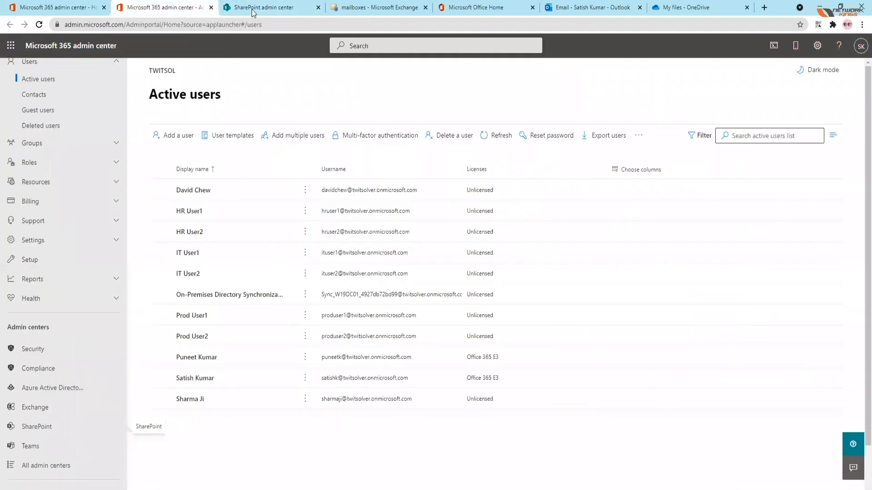
pyautogui.click(253, 10)
pyautogui.click(165, 9)
pyautogui.click(454, 8)
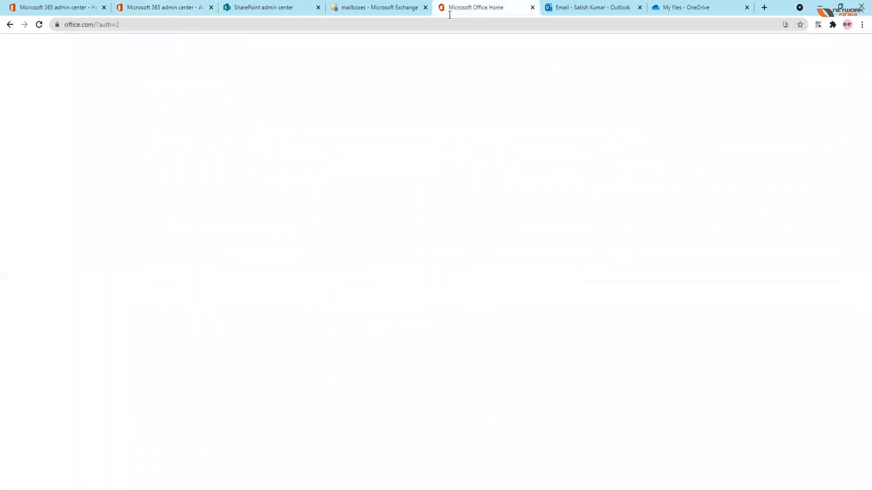
pyautogui.rightClick(10, 279)
pyautogui.click(67, 285)
pyautogui.click(500, 8)
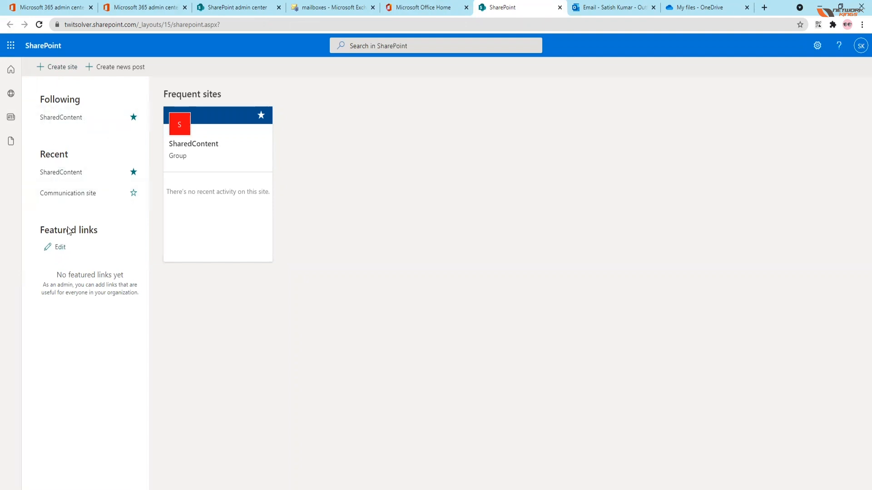
# Step: Open the SharedContent site, browse its conversations, pages and site contents, and close the site's tab
pyautogui.click(231, 145)
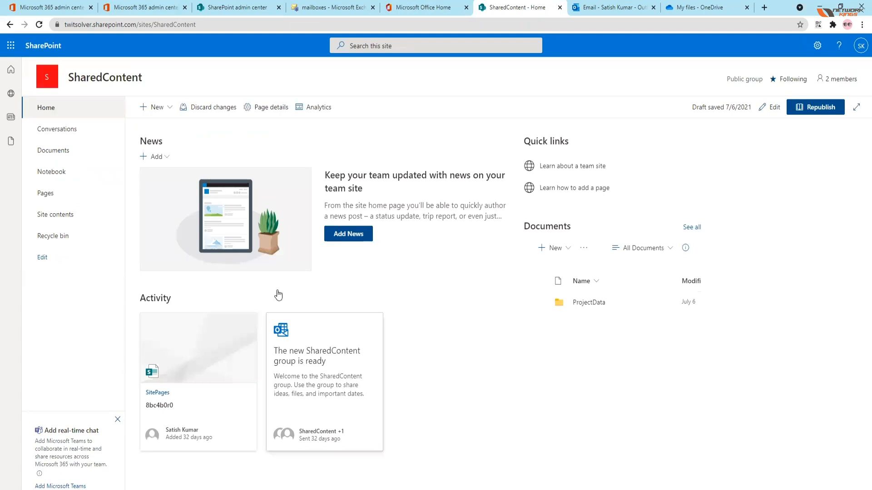
pyautogui.click(41, 130)
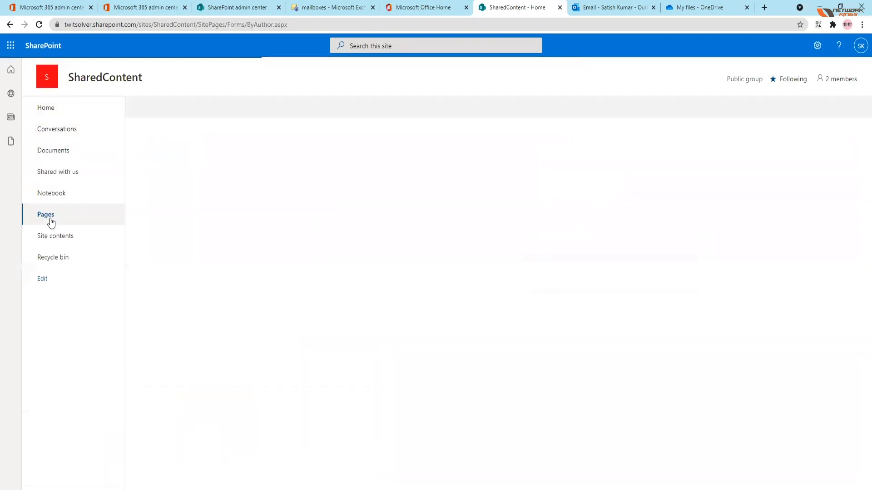
pyautogui.click(50, 221)
pyautogui.click(50, 239)
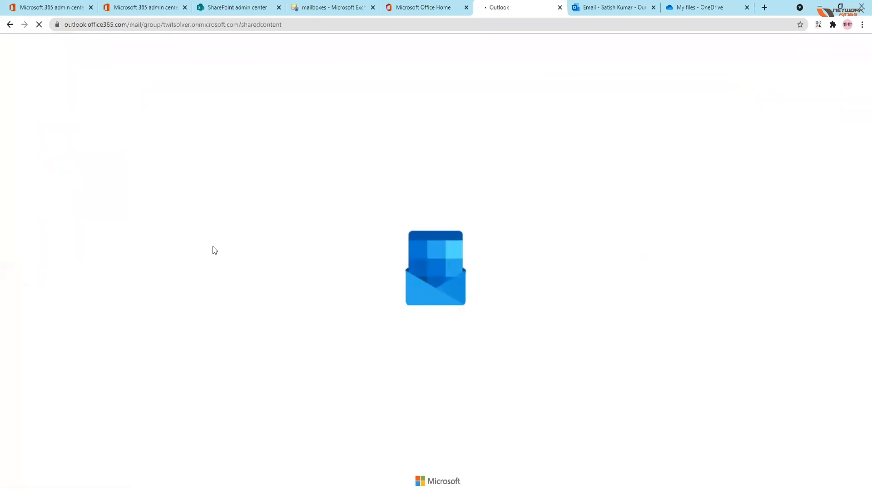
pyautogui.click(560, 10)
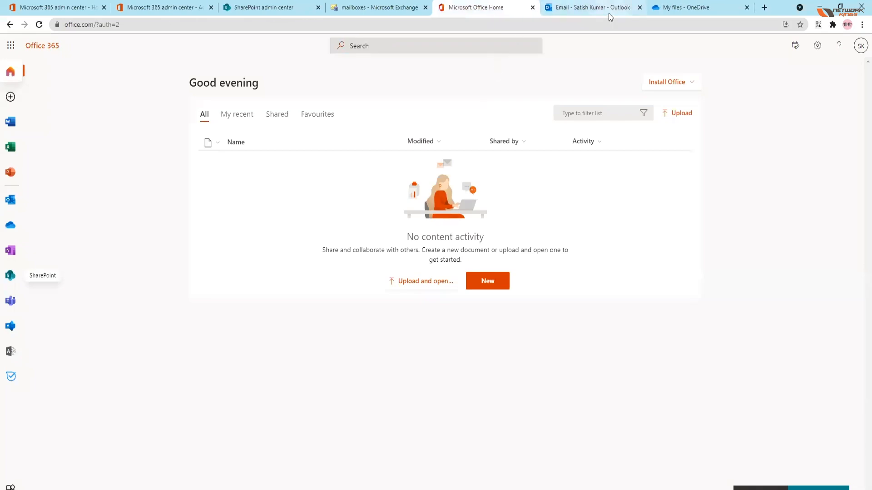
# Step: Review the open cloud services: OneDrive, Outlook, Office home, and the Microsoft 365, SharePoint and Exchange admin centers
pyautogui.click(691, 9)
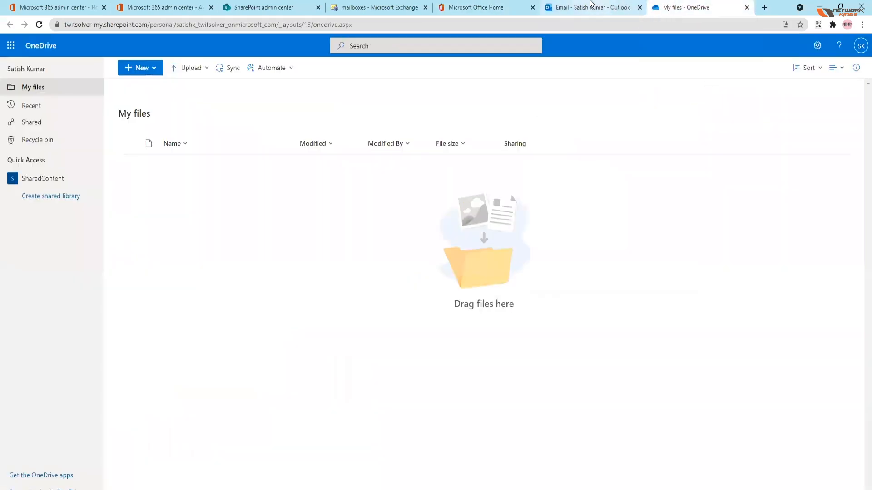
pyautogui.click(574, 7)
pyautogui.click(166, 13)
pyautogui.click(51, 8)
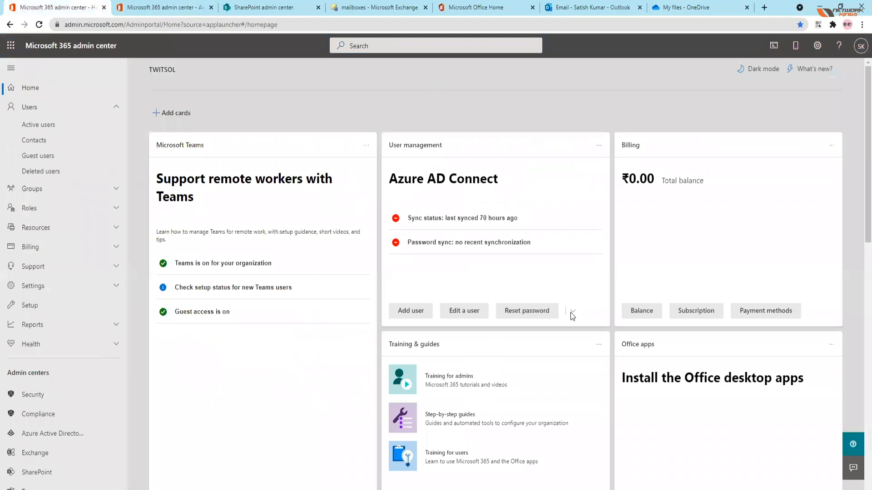
pyautogui.click(156, 8)
pyautogui.click(272, 7)
pyautogui.click(401, 7)
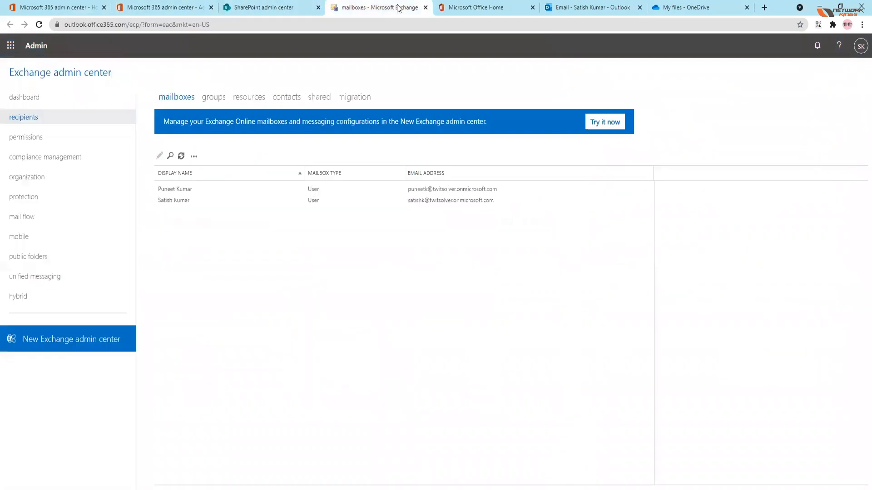
pyautogui.click(485, 7)
pyautogui.click(612, 10)
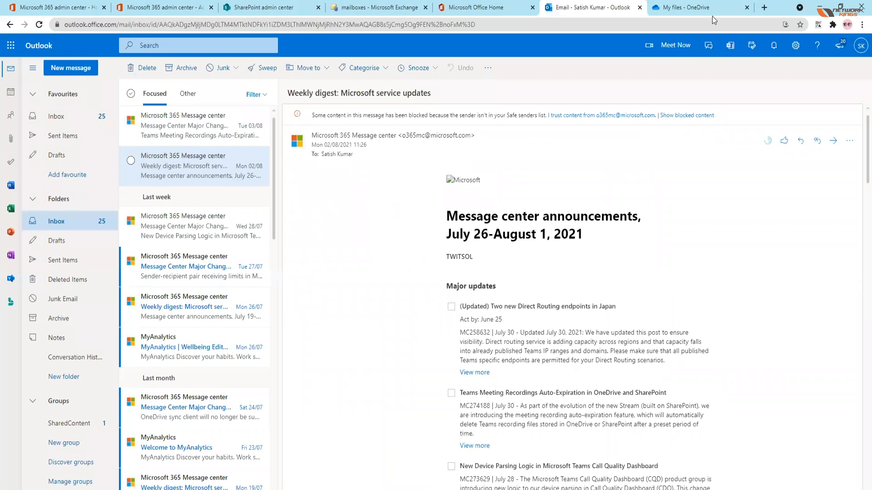
pyautogui.click(700, 8)
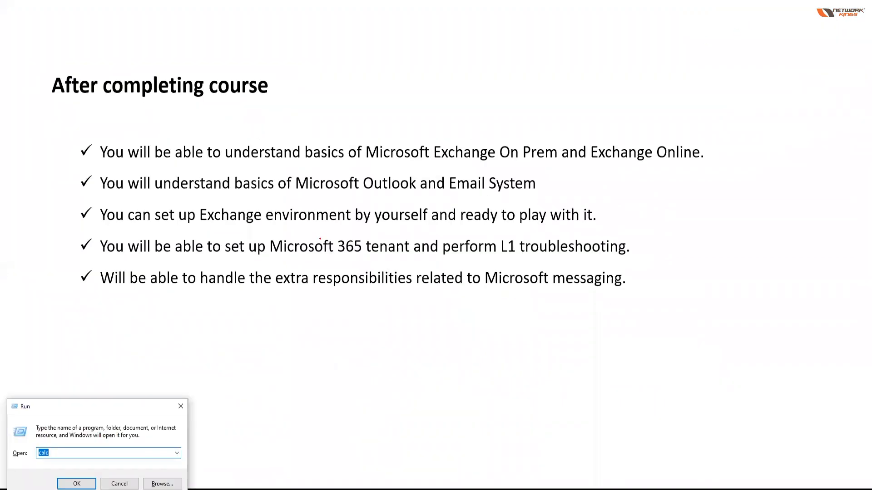
# Step: Close the Run dialog covering the "After completing course" slide
pyautogui.click(184, 410)
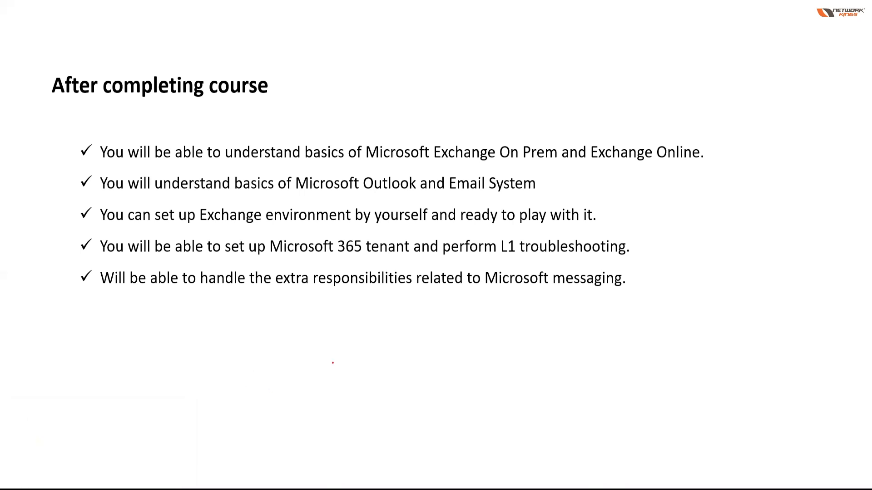